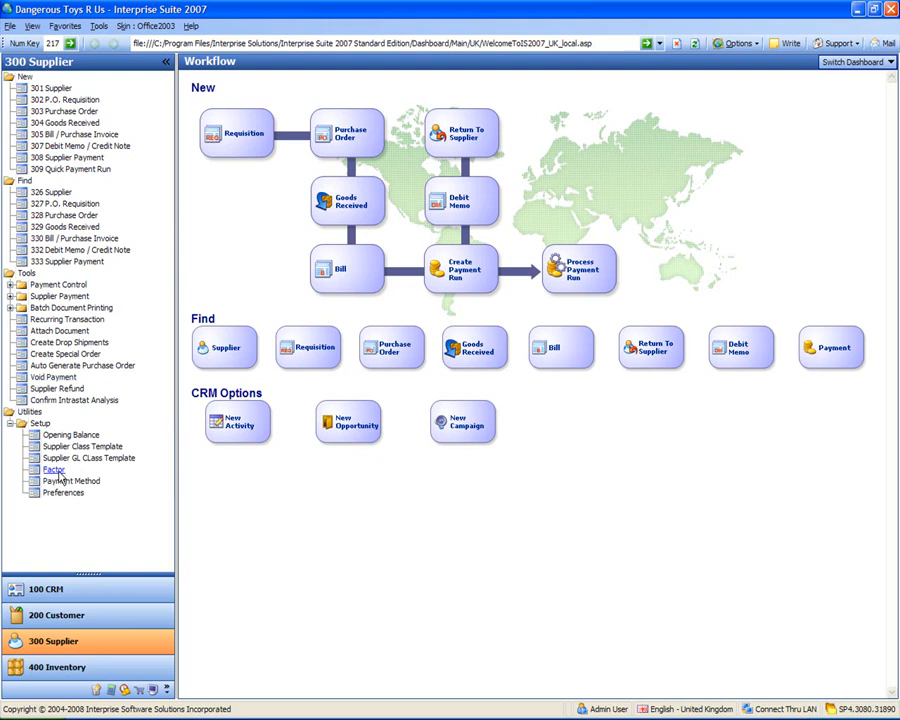
- Open the Factor list from the Supplier Setup tree
left_click(56, 471)
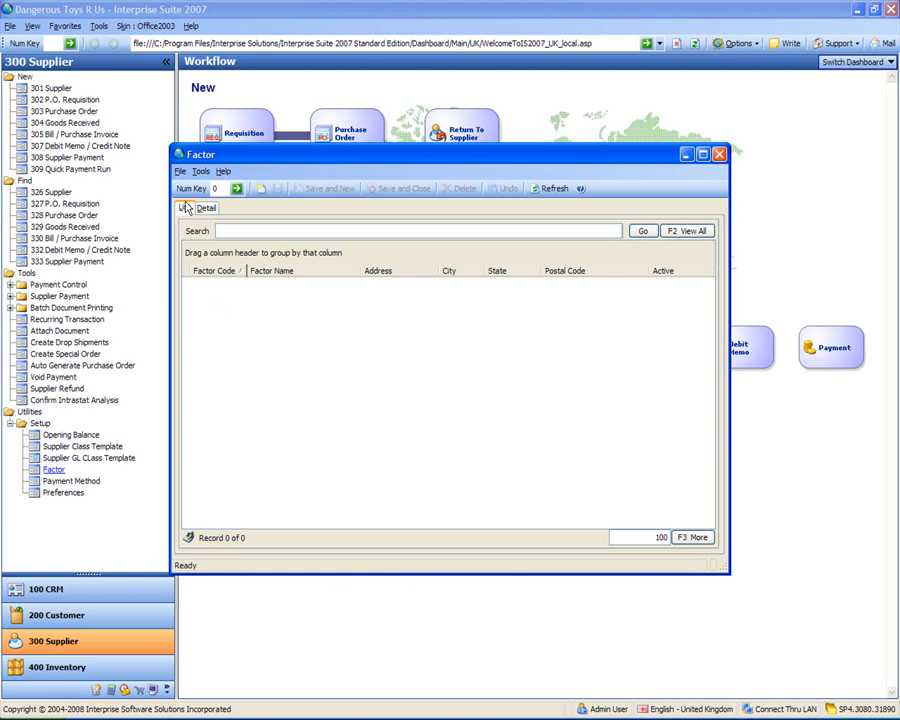
- Create factor 'Factors R Us' with its Manchester address, Lancashire county and postcode
left_click(260, 190)
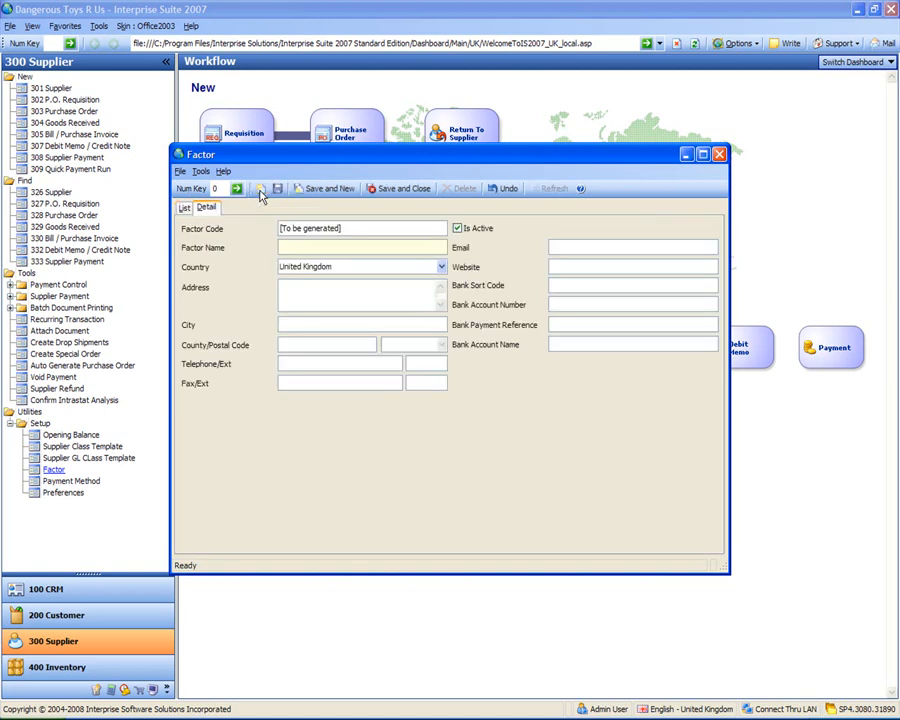
type("Factors R Us")
key("Tab")
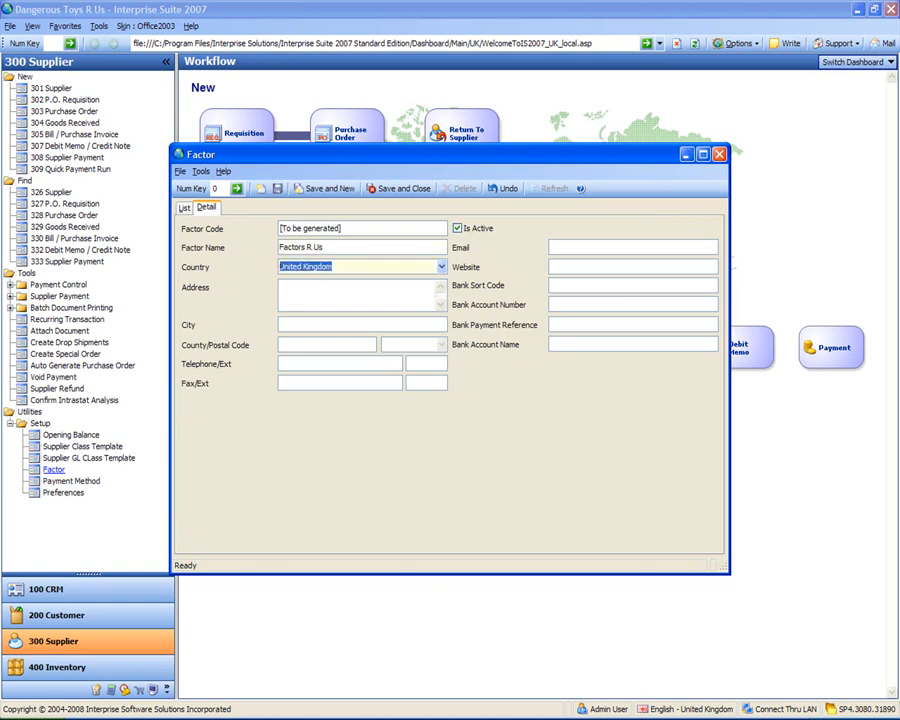
key("Tab")
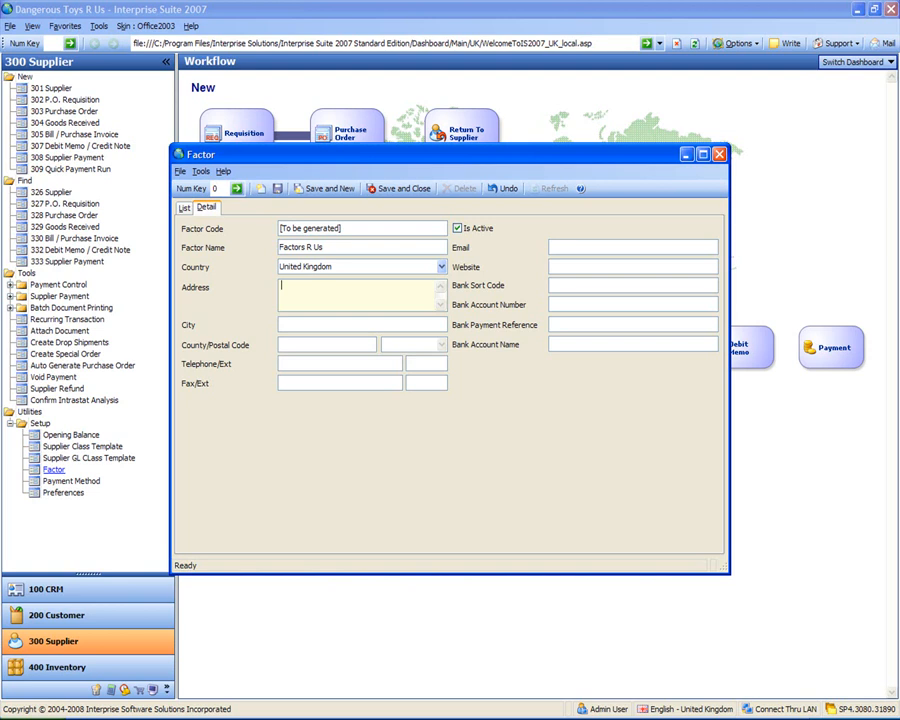
type("Factoring House")
key("Return")
type("Factor ")
type("Lane")
type("Manchester")
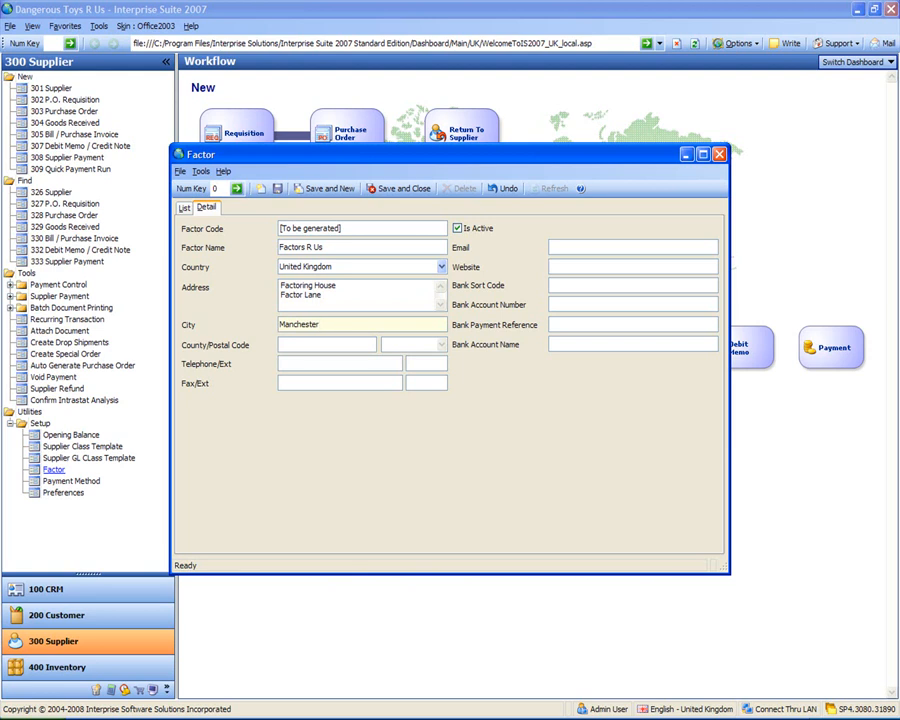
key("Tab")
type("Lancashire")
key("Tab")
type("M44 6GR")
- Enter the factor's bank sort code and account number
key("Tab")
key("Tab")
key("Tab")
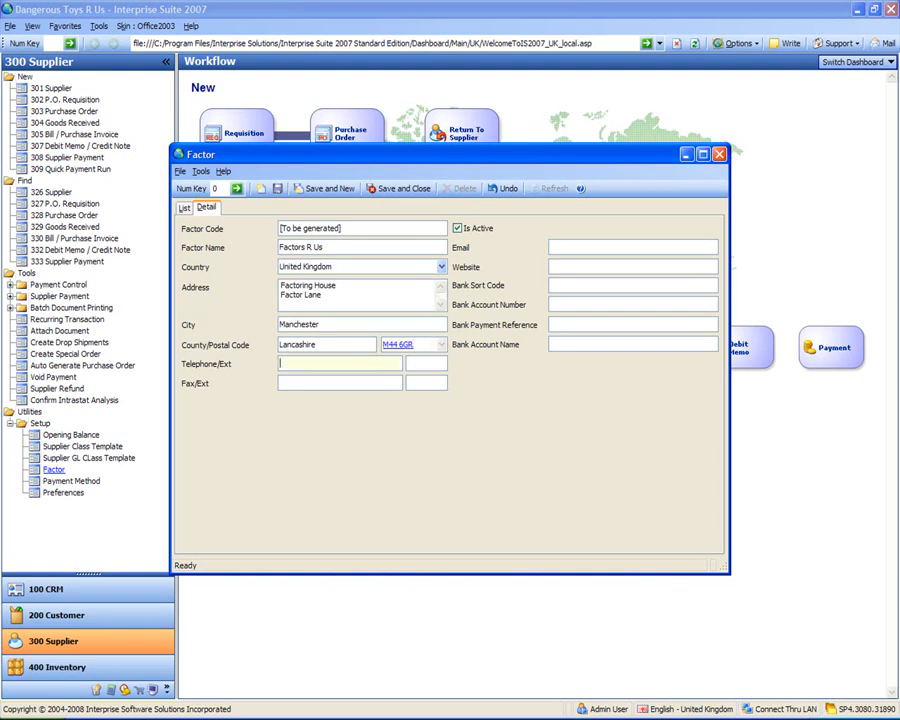
key("Tab")
key("Tab")
key("Tab")
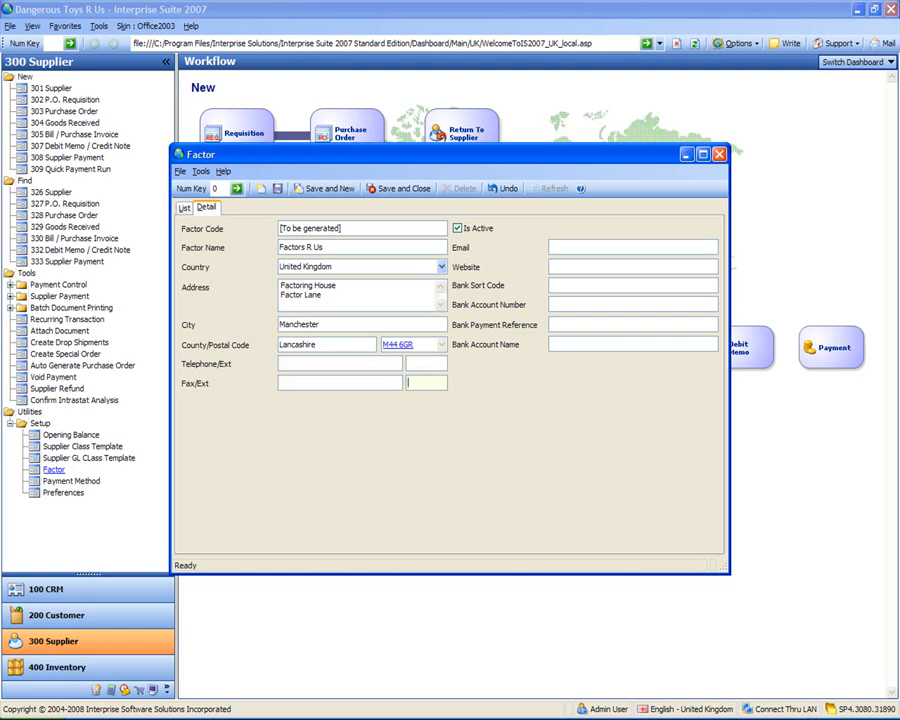
key("Tab")
key("Tab")
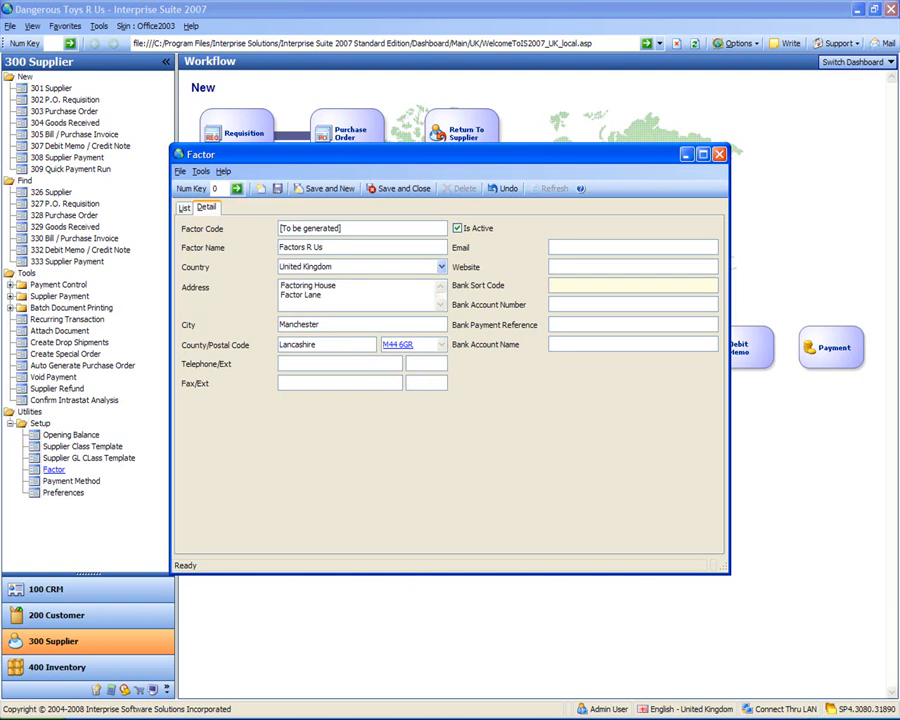
type("01 02 03")
key("Tab")
type("09876543")
- Save Factors R Us, then add and save payment method 'Remmittance & File' with type Remittance and File
left_click(398, 188)
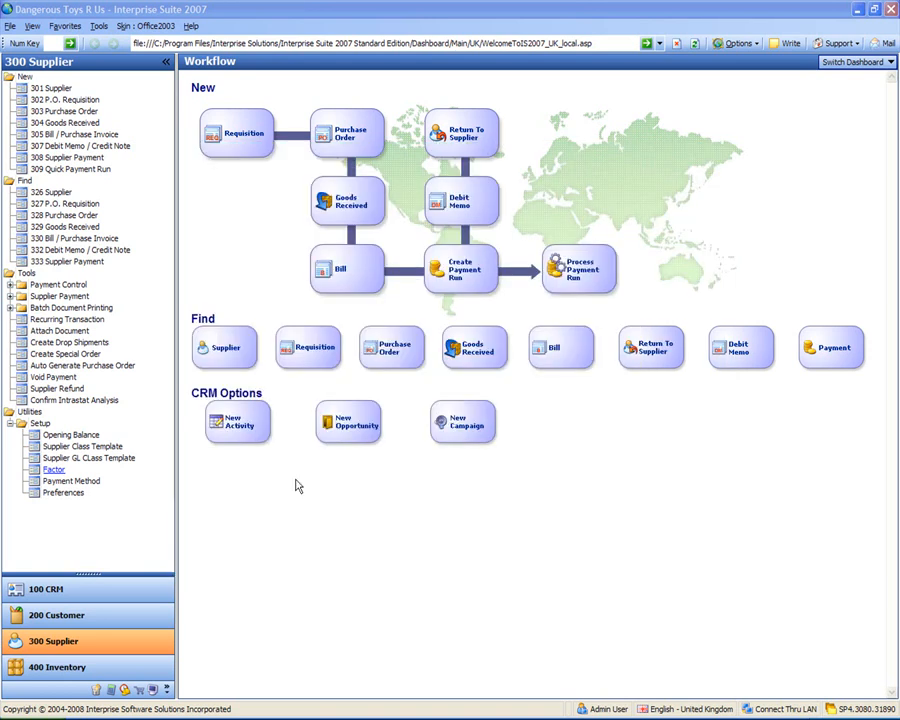
left_click(74, 483)
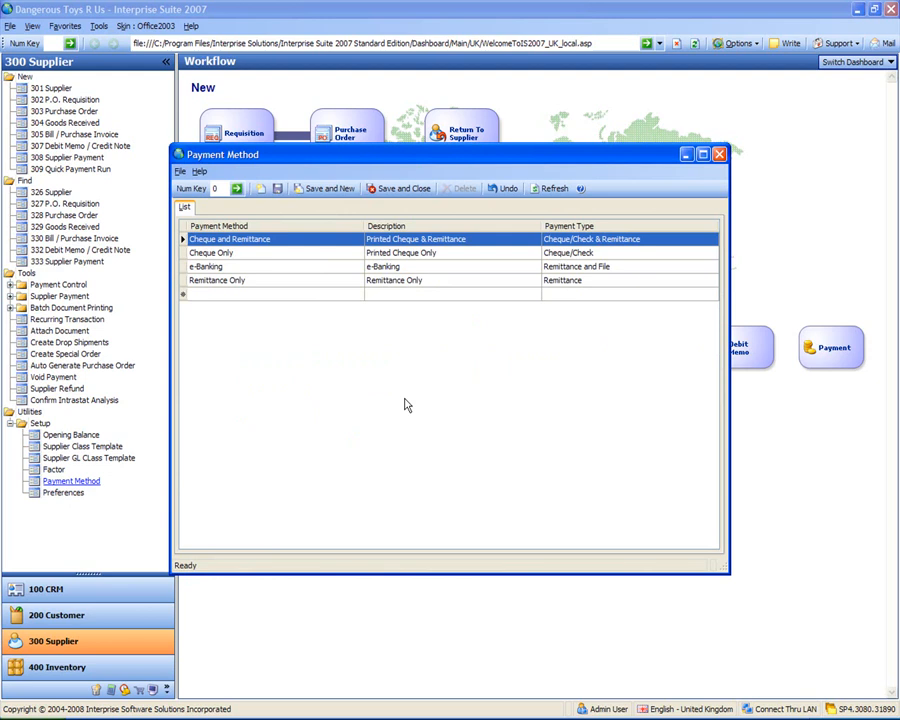
left_click(274, 294)
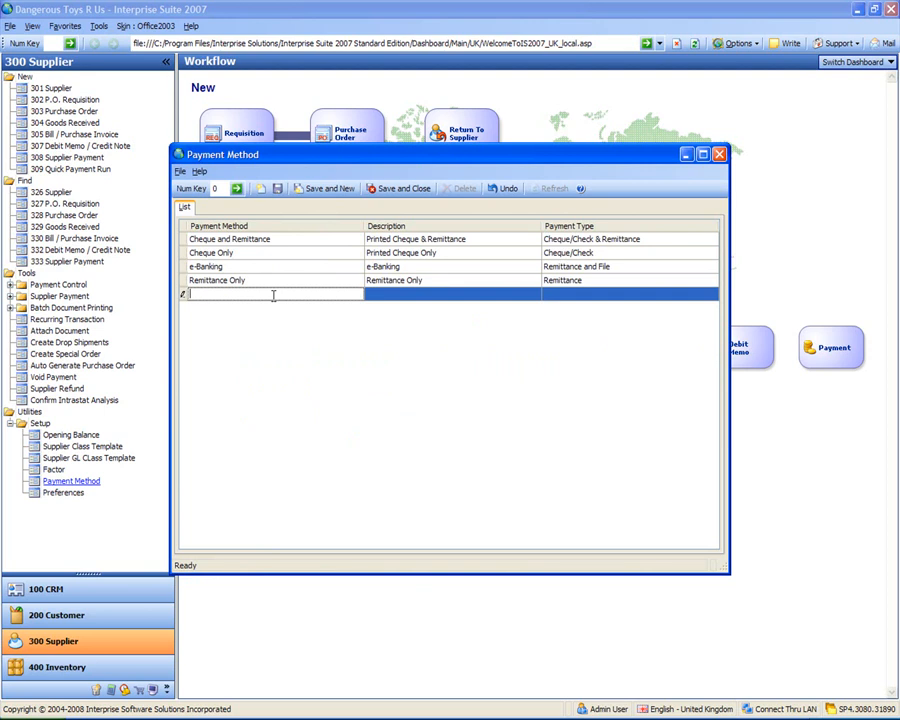
type("Remmittance & File")
key("Tab")
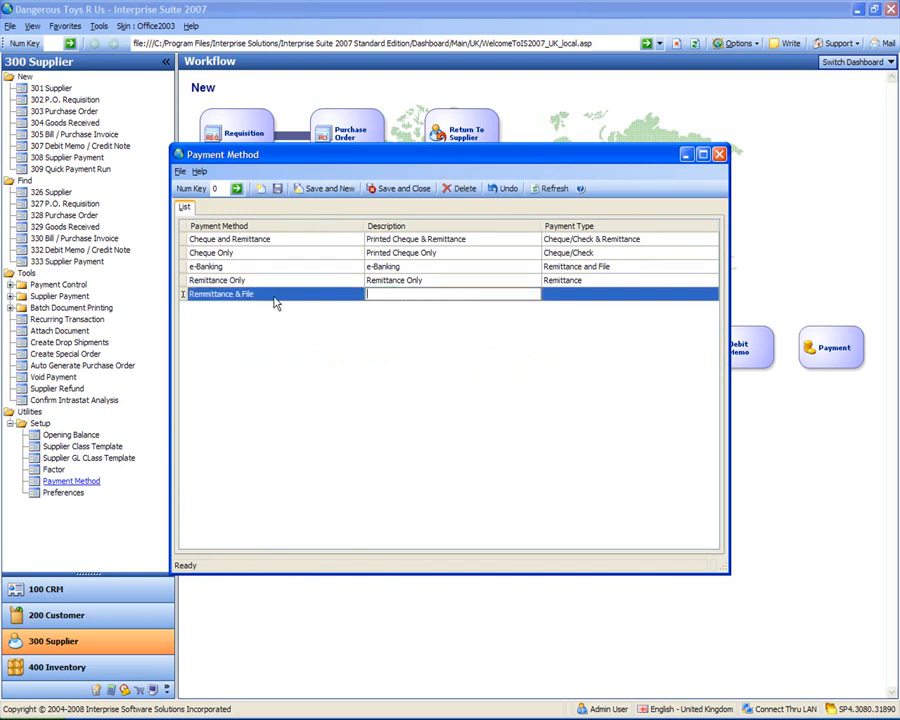
type("Remittance & File")
key("Tab")
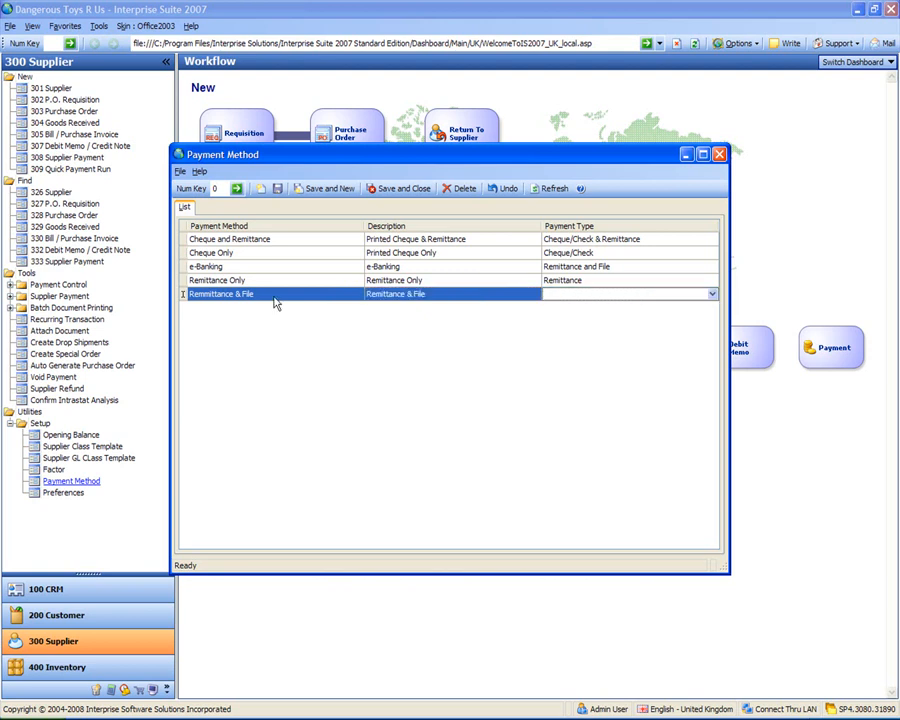
left_click(712, 299)
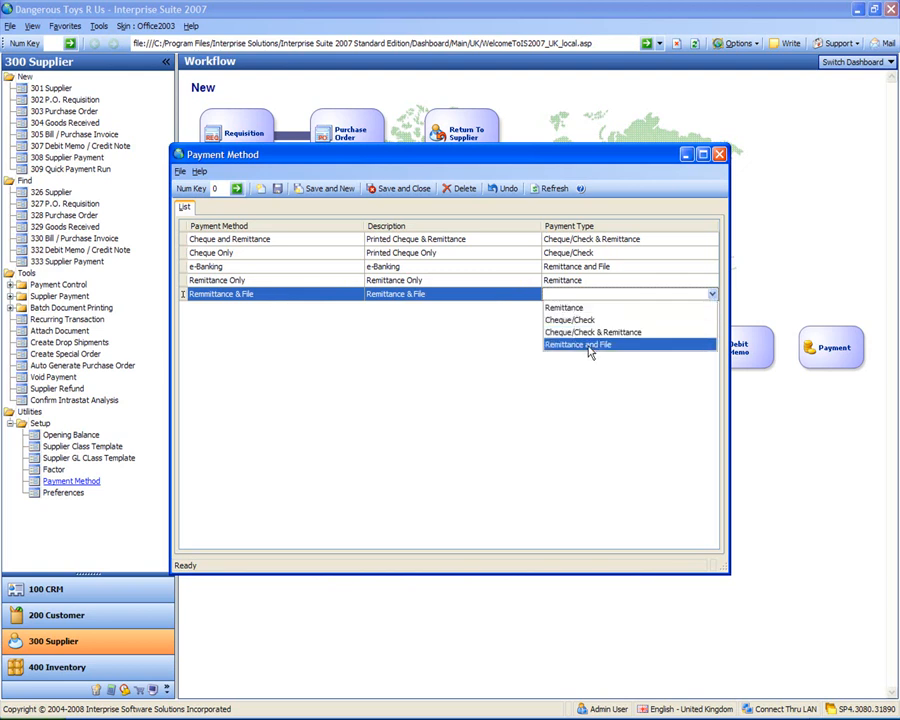
left_click(600, 344)
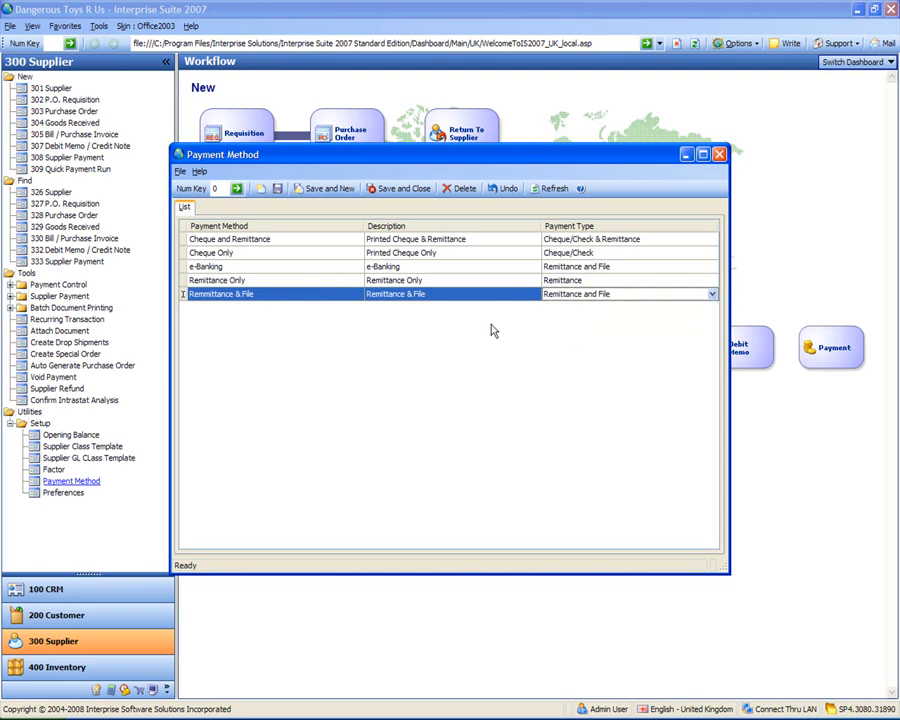
left_click(384, 192)
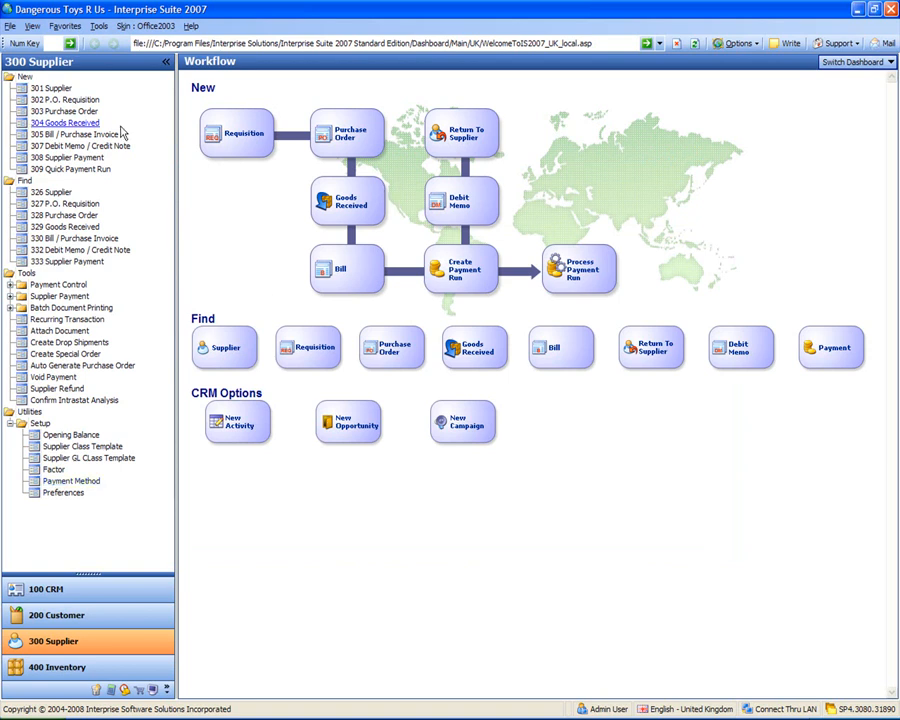
- Start a new supplier named 'A UK Supplier' with default contact 'Mr UK Contact'
left_click(48, 89)
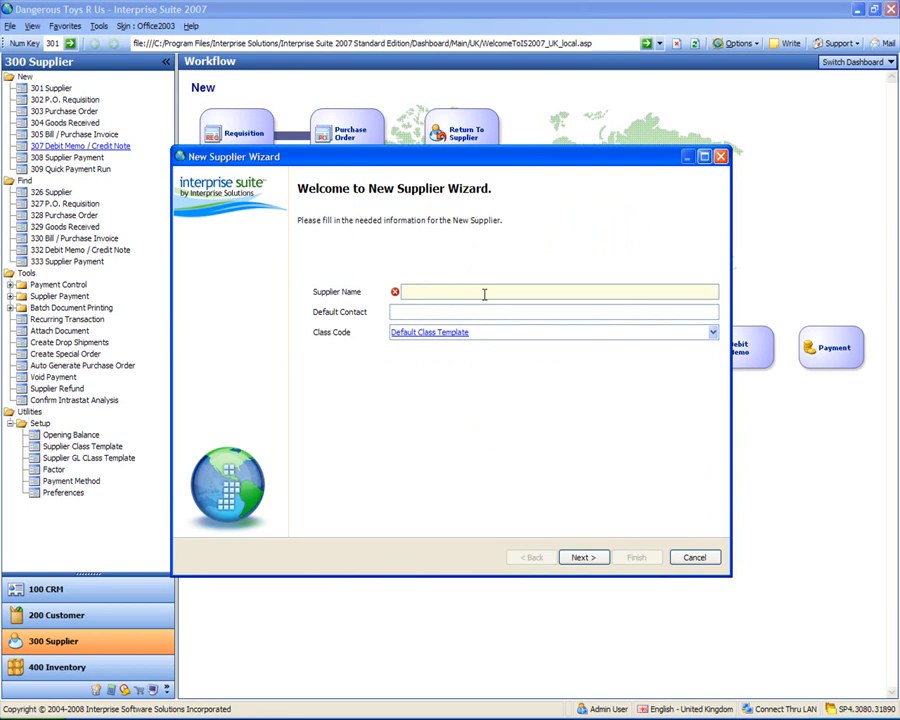
type("UK SUpplier")
key("BackSpace")
key("BackSpace")
key("BackSpace")
key("BackSpace")
key("BackSpace")
key("BackSpace")
key("BackSpace")
key("BackSpace")
type("upplier")
key("Tab")
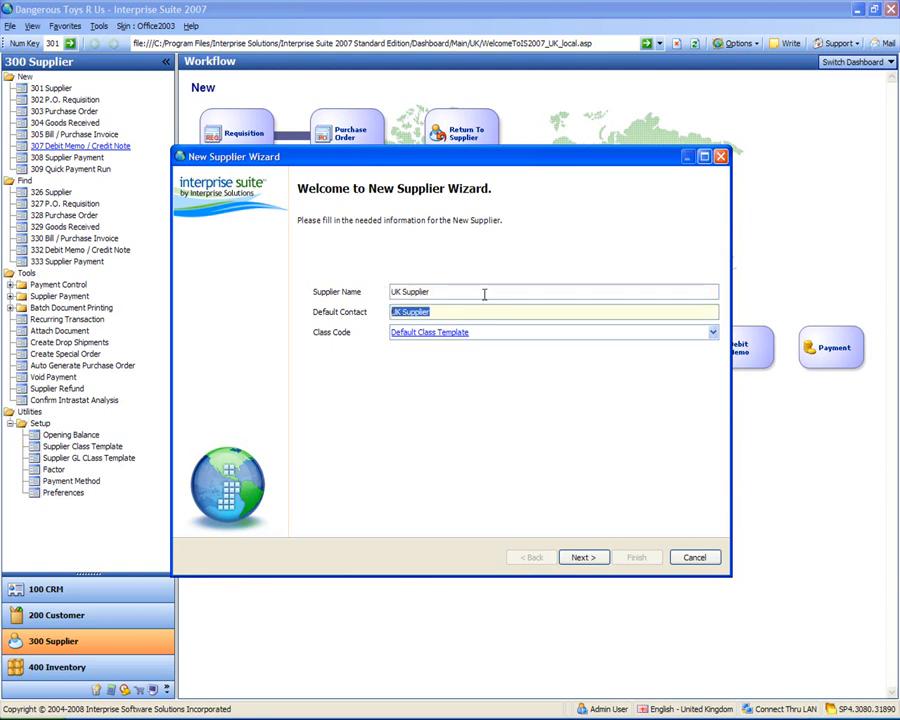
type("A UK Supplier")
left_click_drag(442, 311, 231, 327)
type("Mr UK Contact")
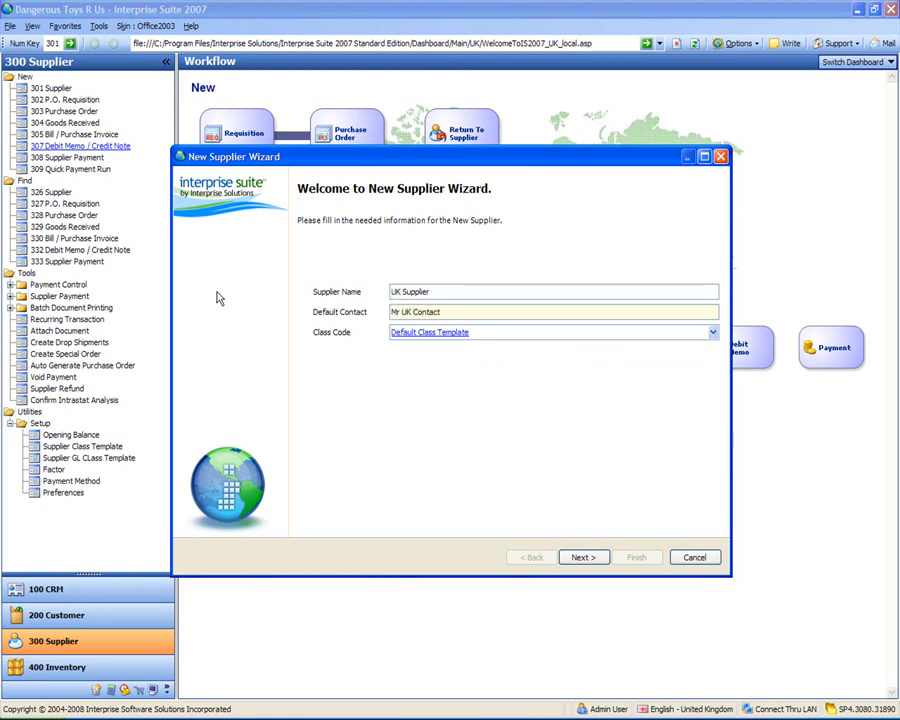
left_click(396, 292)
key("Home")
type("A")
- Keep the Default Class Template as class code and continue to Supplier Information
left_click(420, 332)
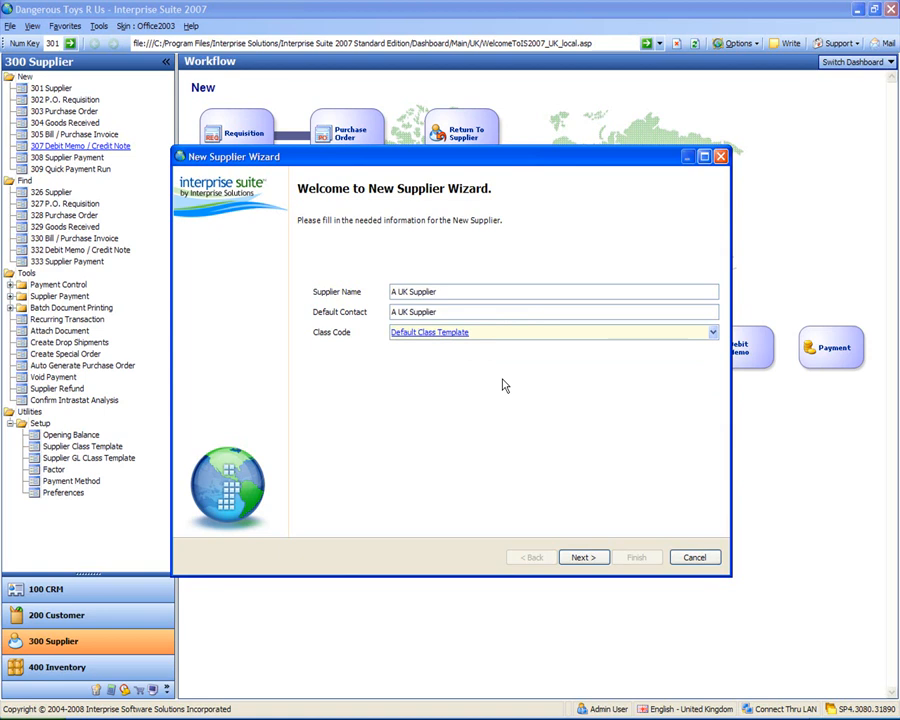
left_click(712, 332)
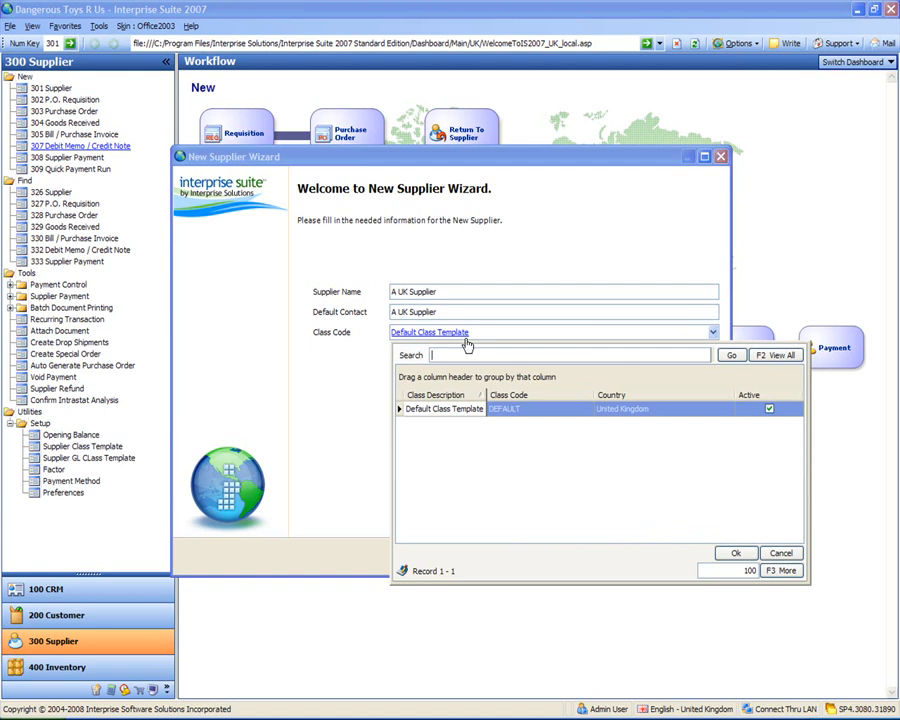
left_click(482, 291)
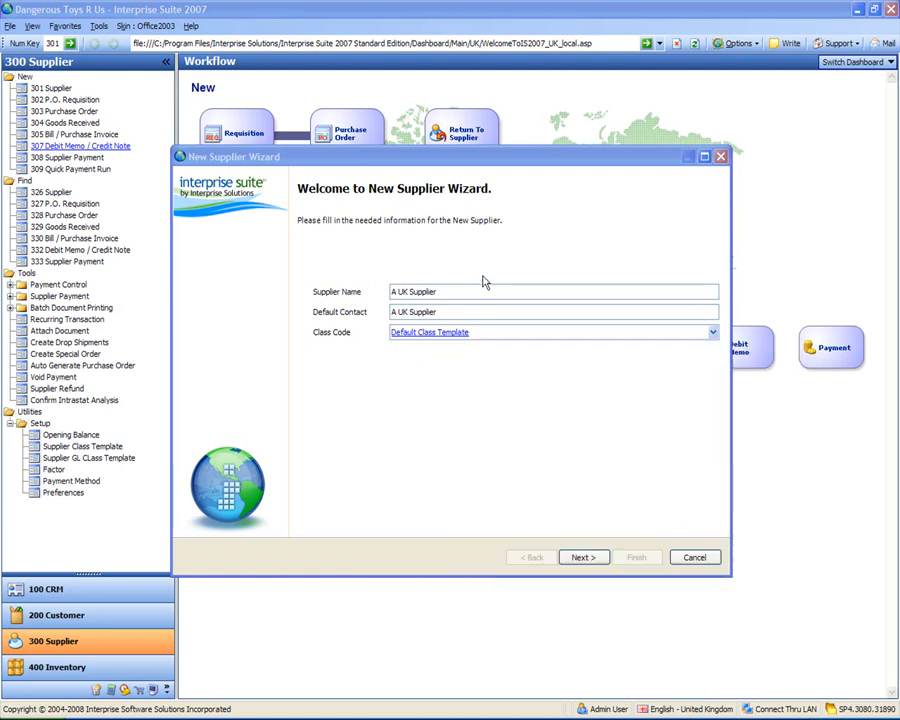
left_click(552, 461)
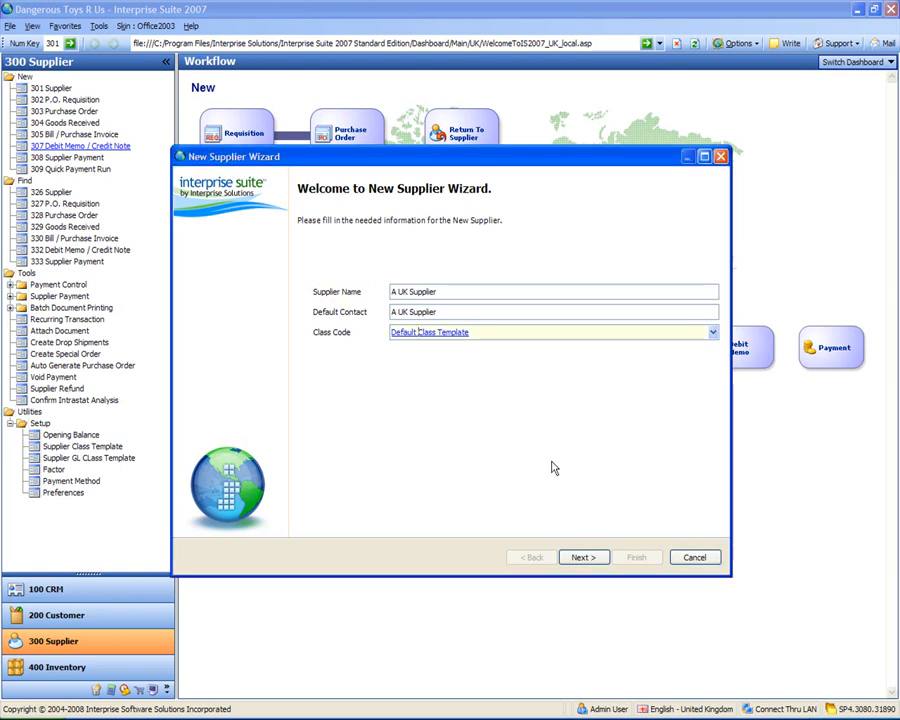
left_click(583, 557)
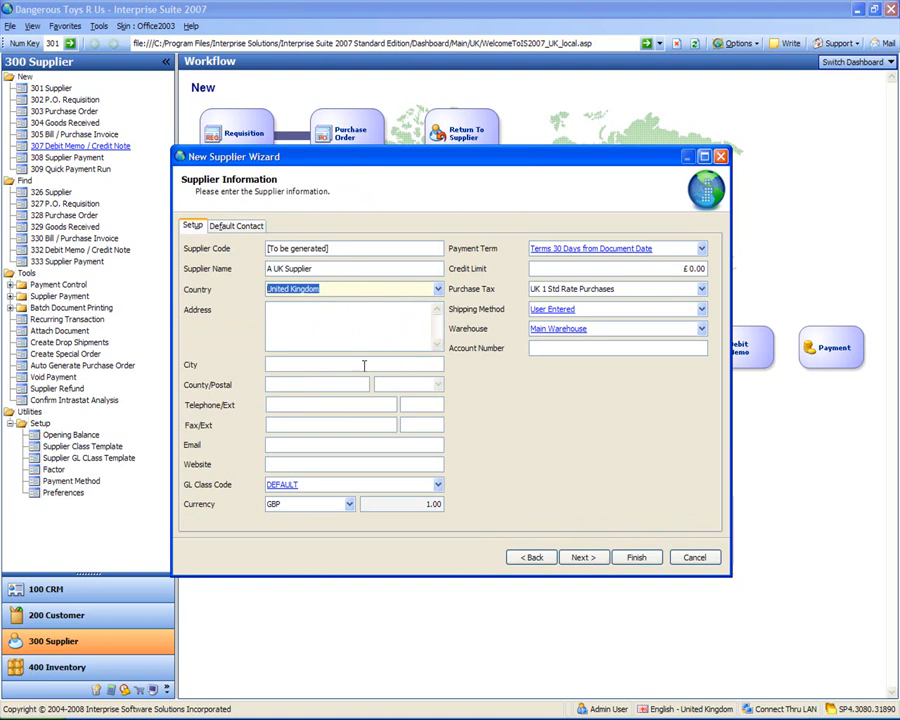
- Enter the supplier's street address, city Manchester and county Greater Manchester
left_click(347, 325)
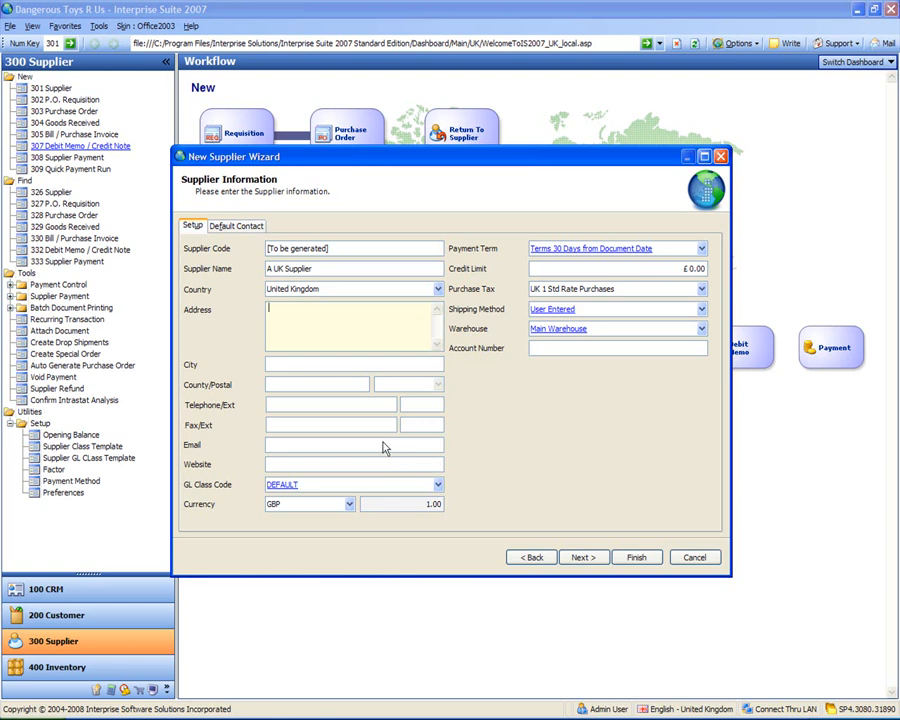
key("Return")
type("Deansgate")
key("Tab")
type("Manchester")
key("Tab")
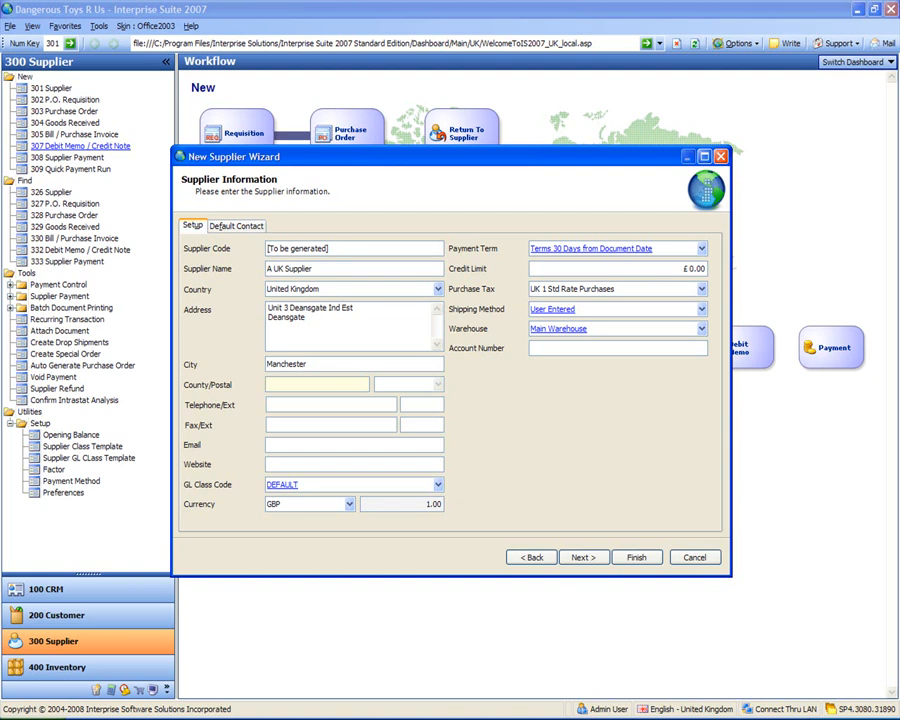
type("Greater Manchester")
key("Tab")
- Fill in the supplier's postcode, telephone, fax and e-mail address
type("M11 1WE")
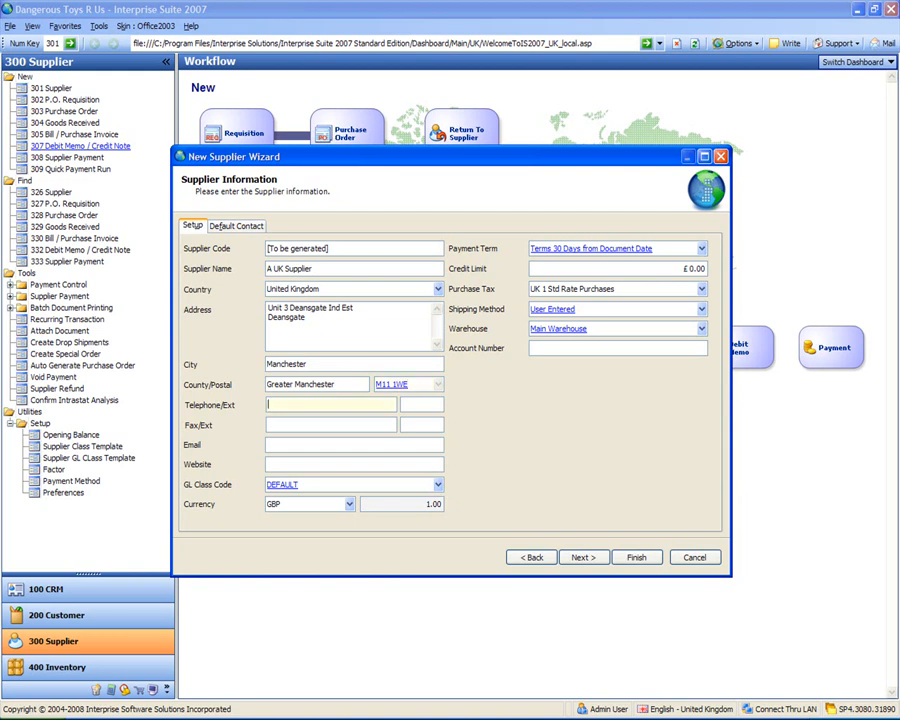
key("Tab")
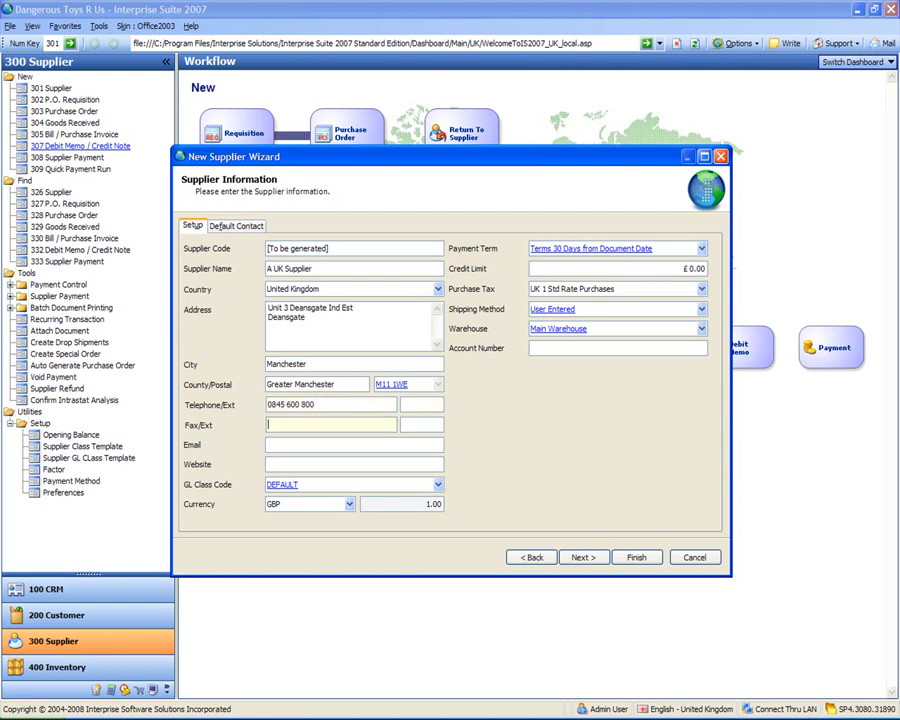
key("Tab")
key("Tab")
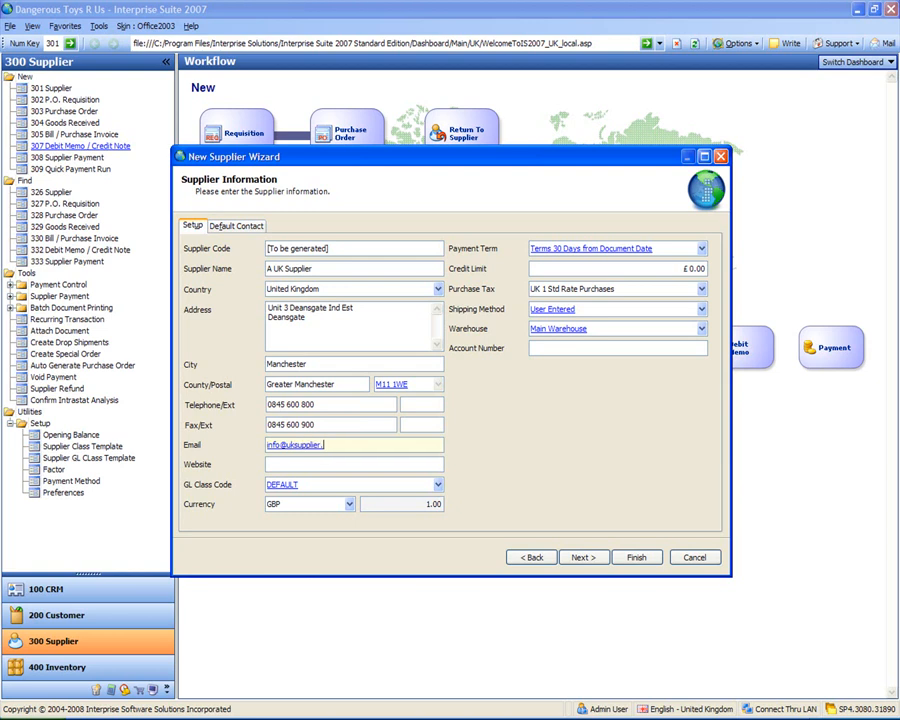
key("Tab")
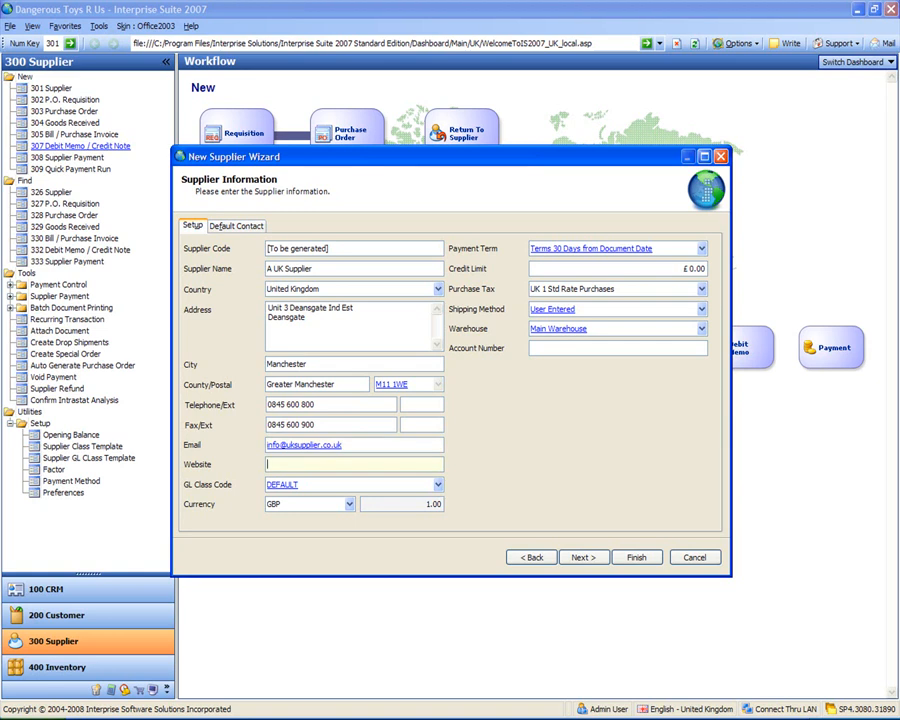
key("Tab")
key("Tab")
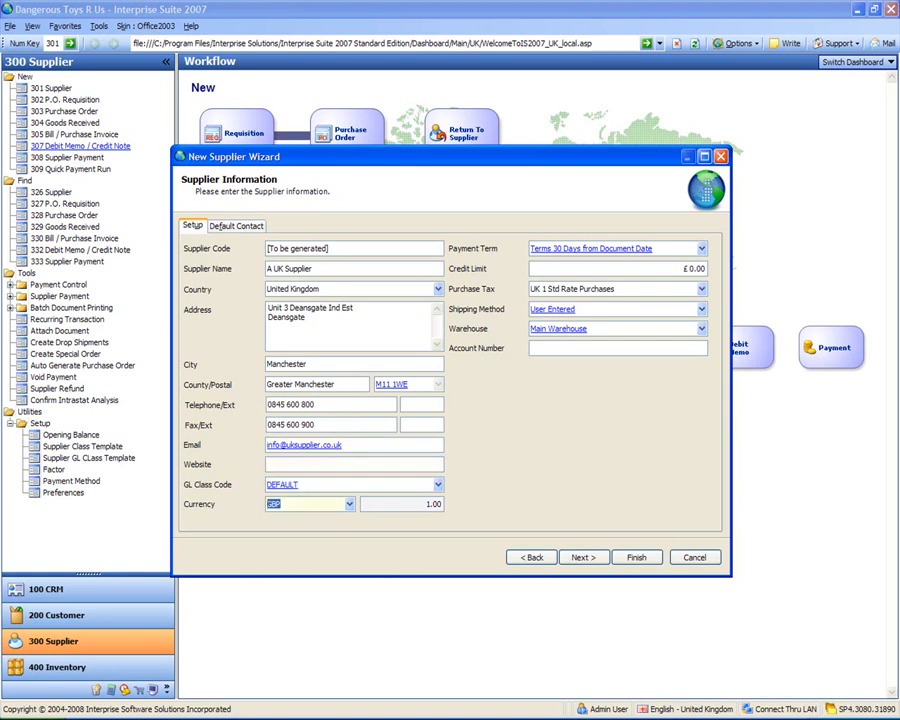
- Set the 30 days 2% discount payment term and finish the wizard
left_click(703, 250)
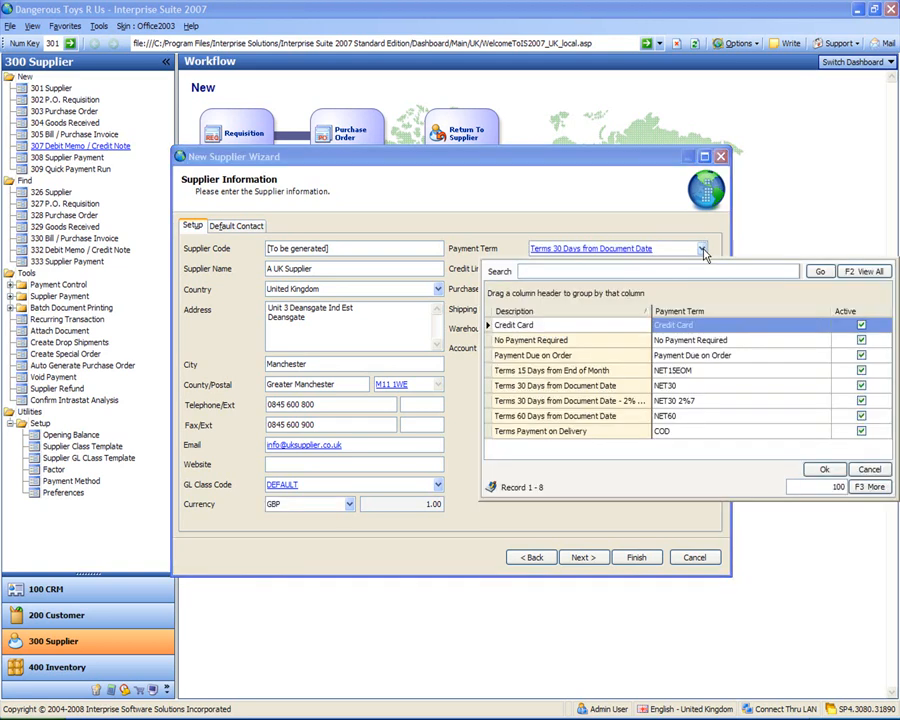
double_click(688, 403)
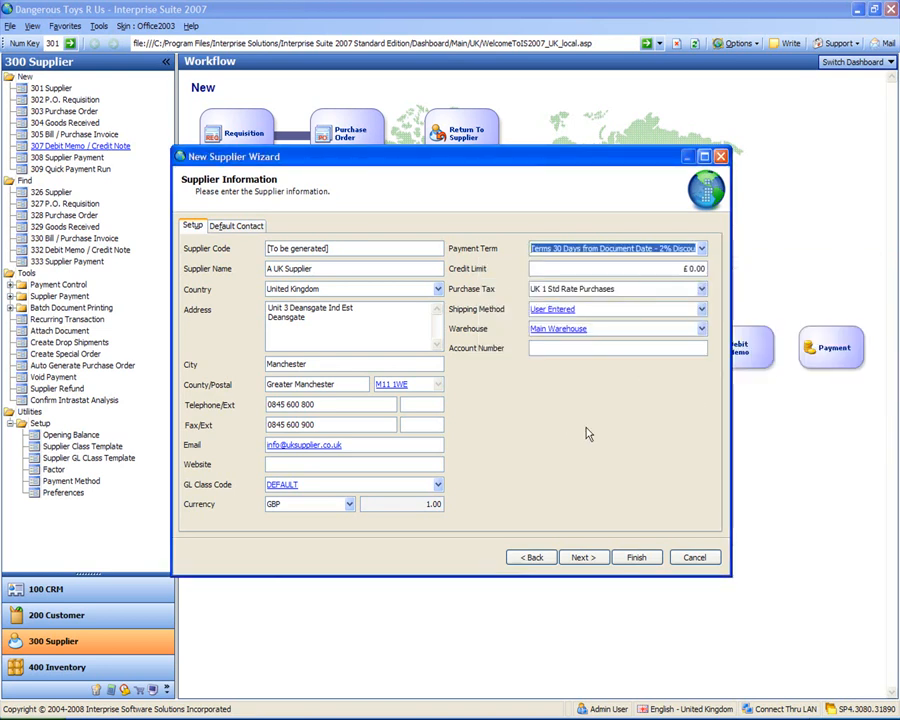
left_click(637, 562)
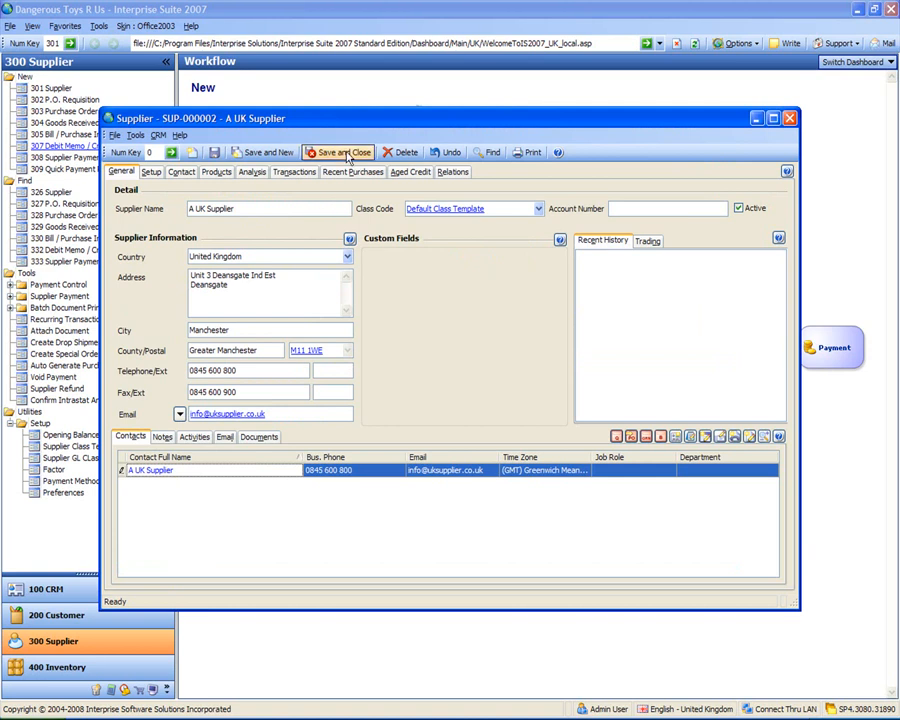
- Save A UK Supplier as SUP-000002 and start another new supplier
left_click(345, 153)
left_click(45, 89)
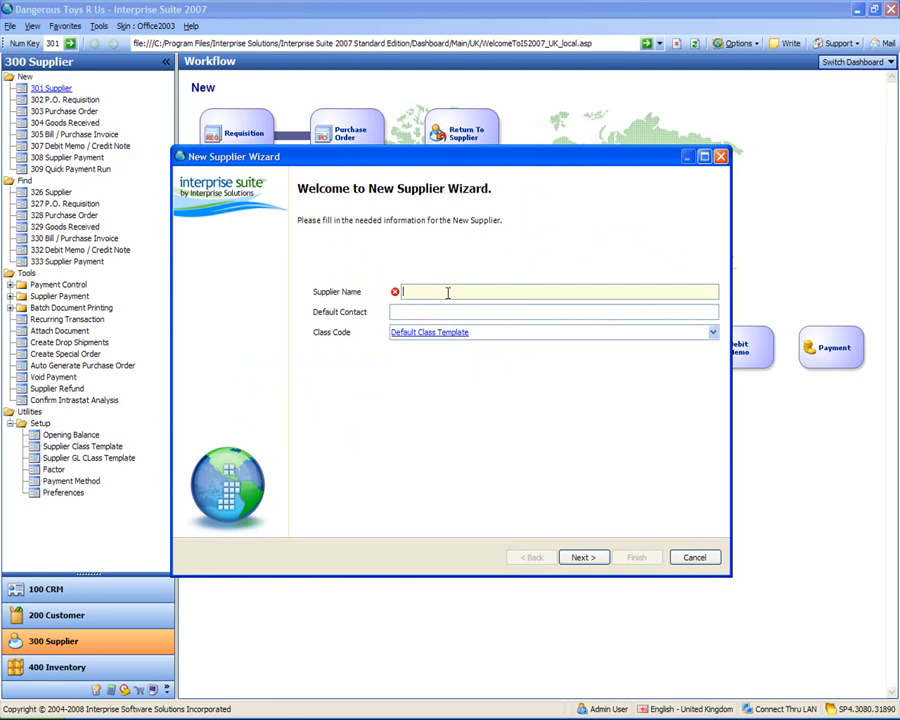
- Name the supplier 'A US Supplier Inc' with default contact 'Mr US Contact'
type("A US Supplier Inc")
key("Tab")
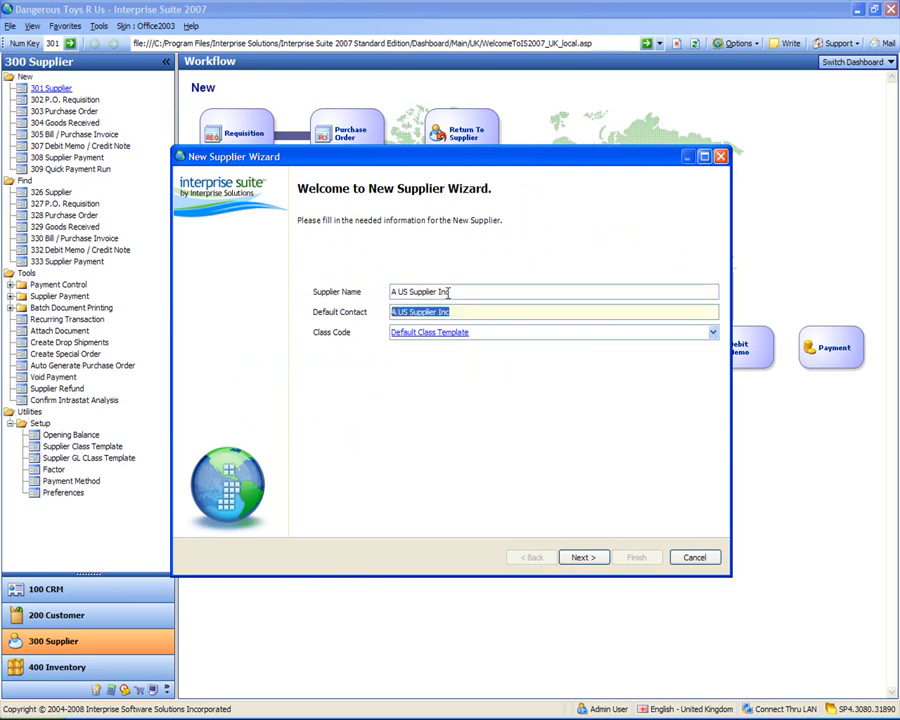
type("Mr US ")
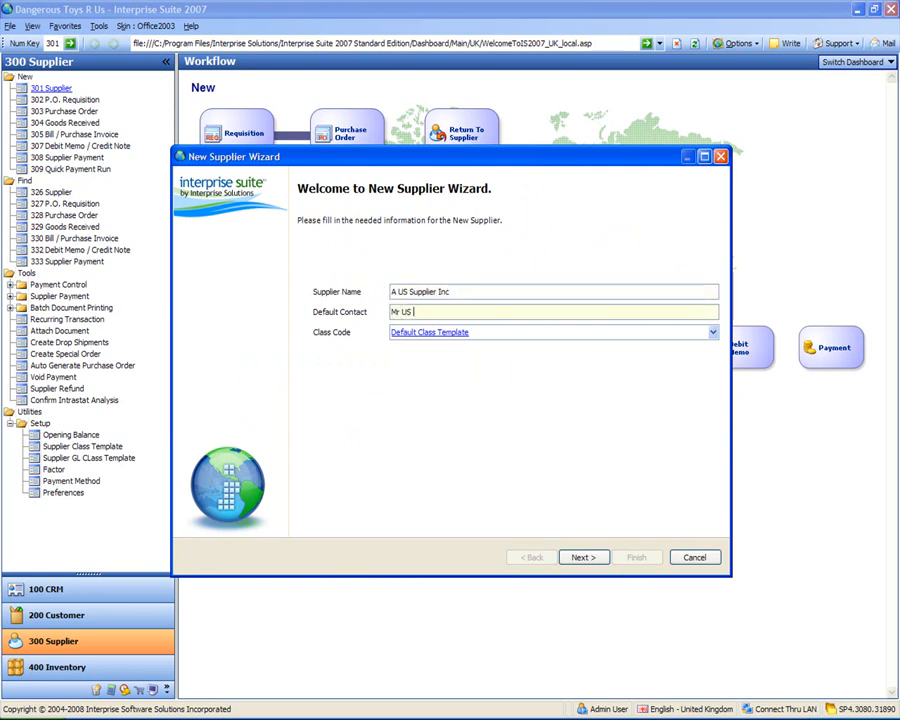
type("contact")
left_click(417, 312)
key("BackSpace")
type("C")
key("Tab")
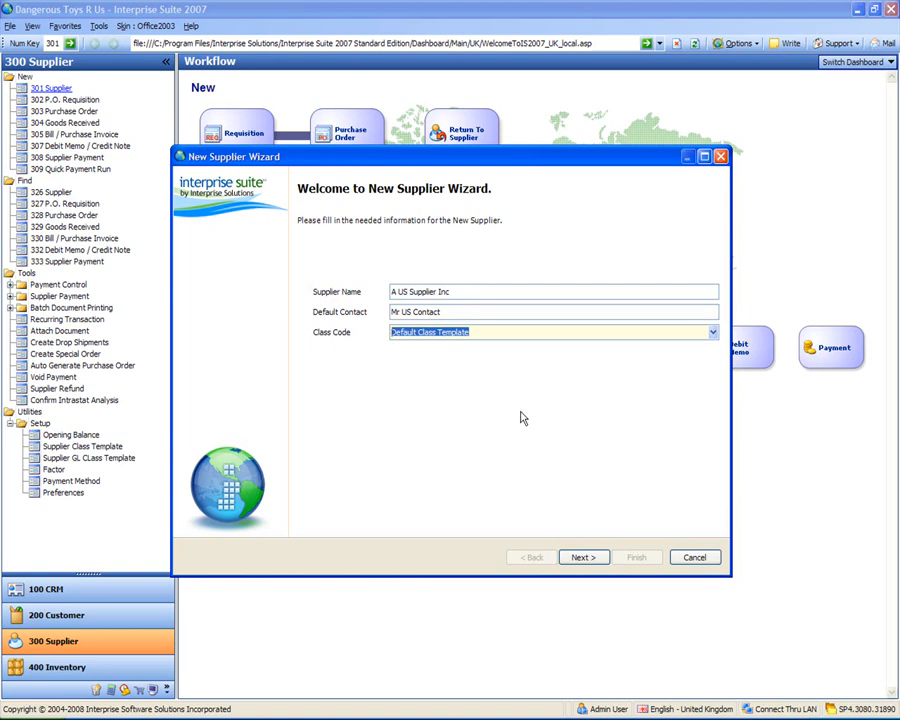
left_click(590, 557)
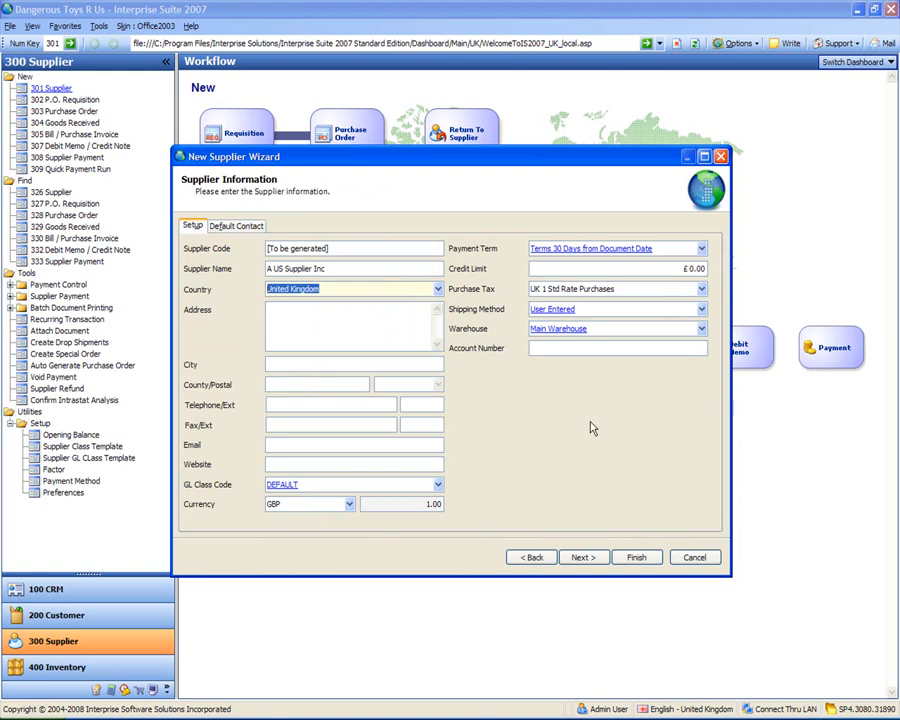
- Set the country to United States of America and the currency to USD
left_click_drag(325, 288, 264, 289)
type("united ")
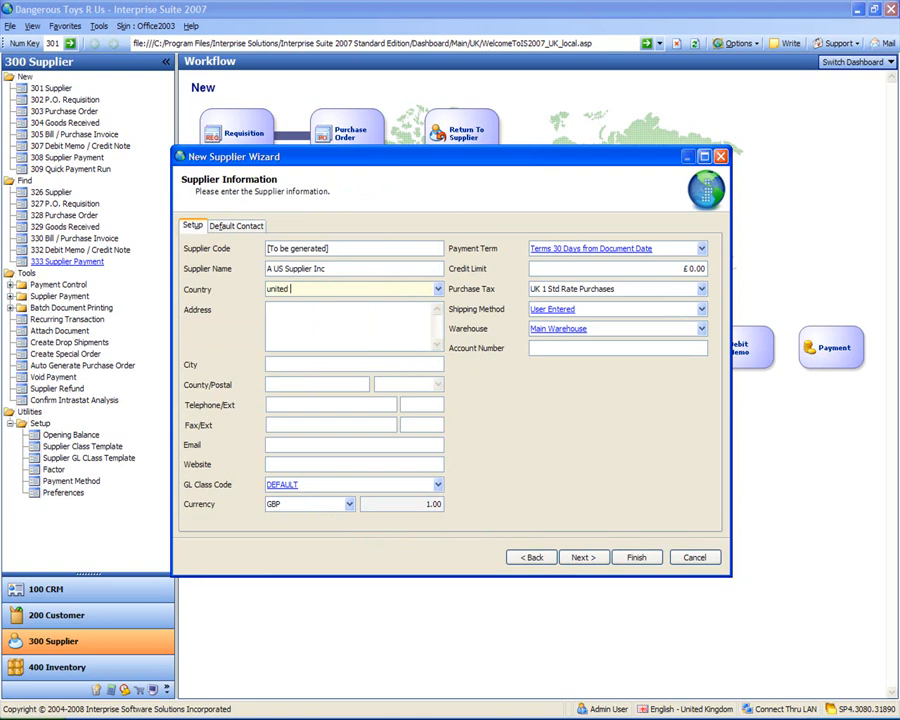
type("states")
key("Tab")
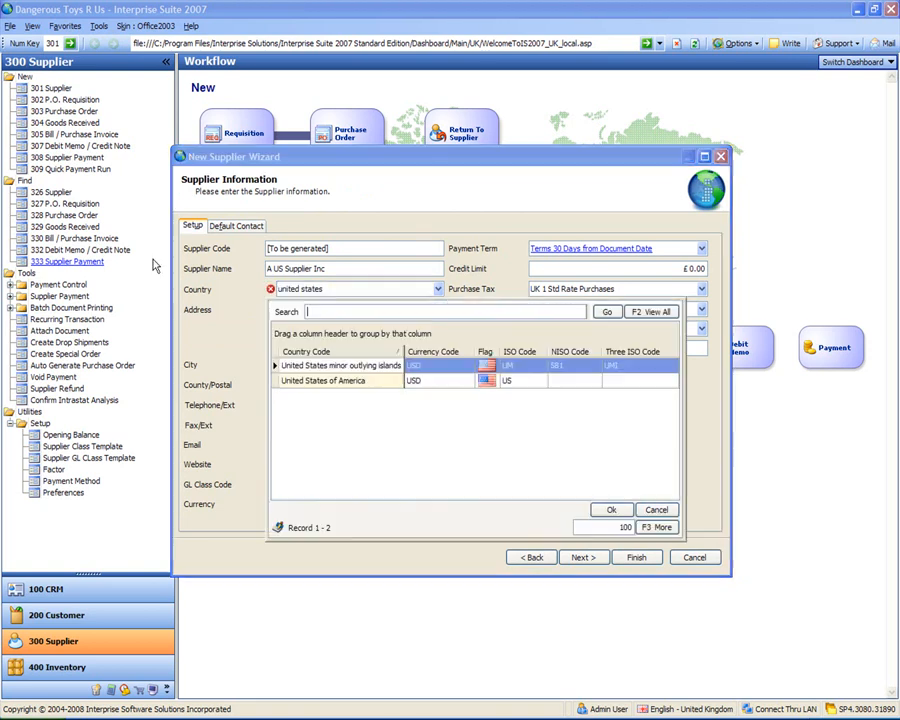
double_click(335, 381)
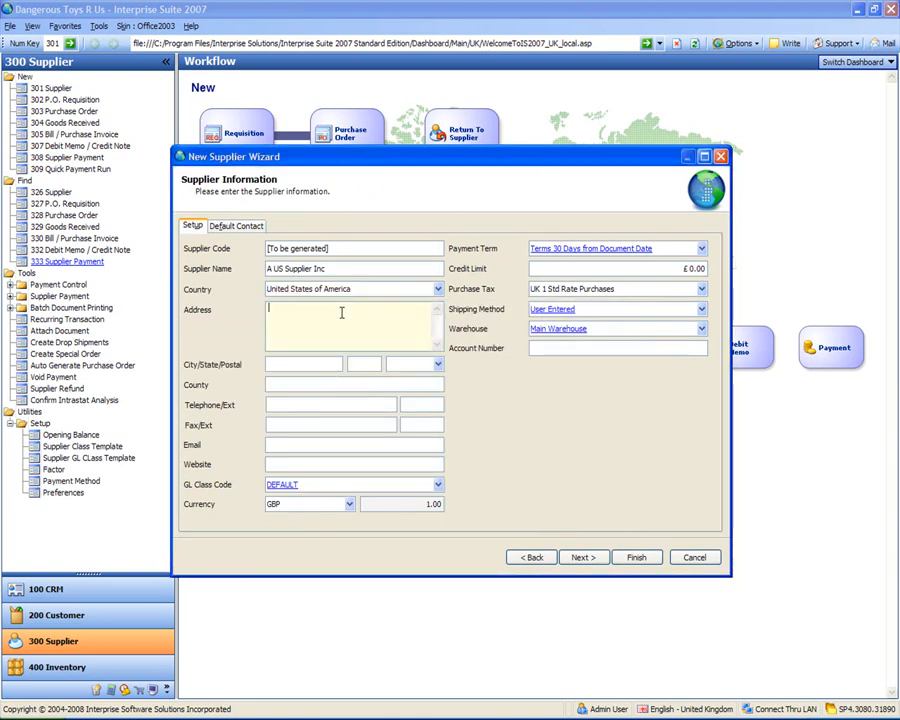
left_click(349, 504)
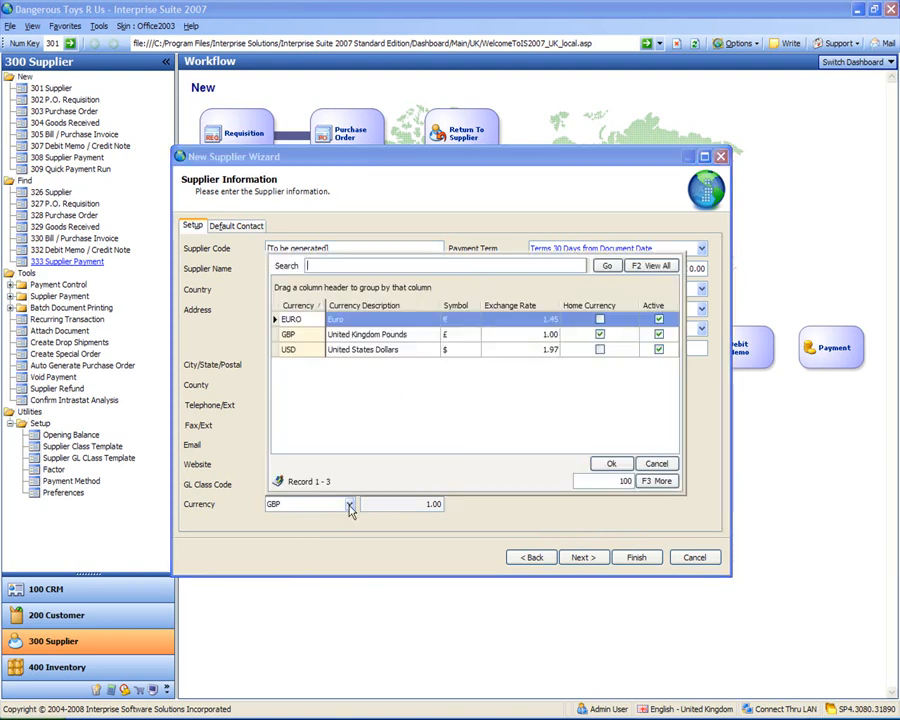
double_click(290, 349)
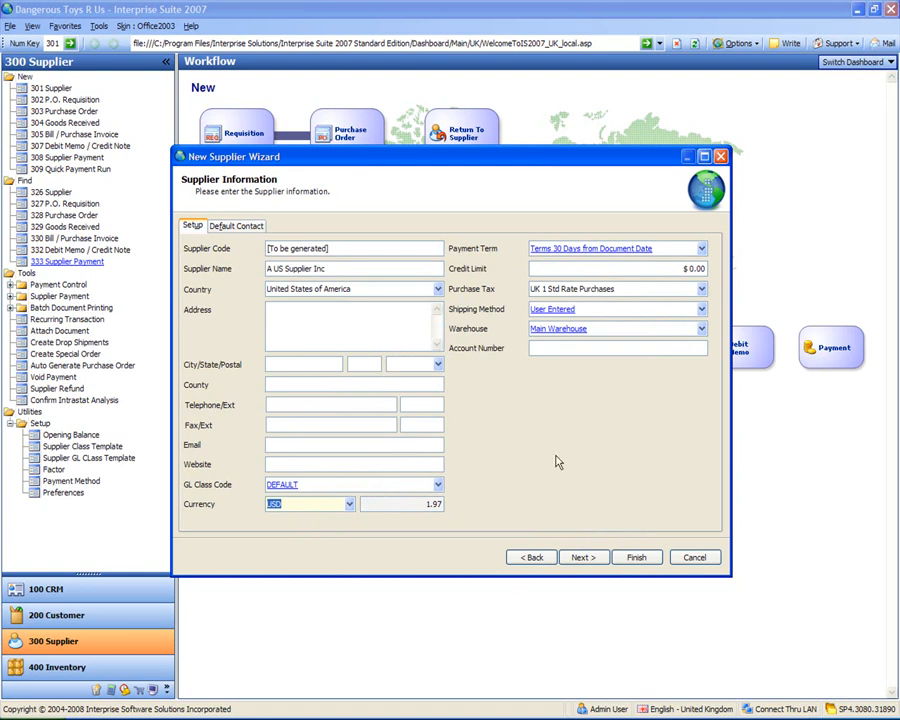
- Enter the Beverly Hills street address and ZIP, set purchase tax UK 0 Zero Rated, and finish
left_click(335, 308)
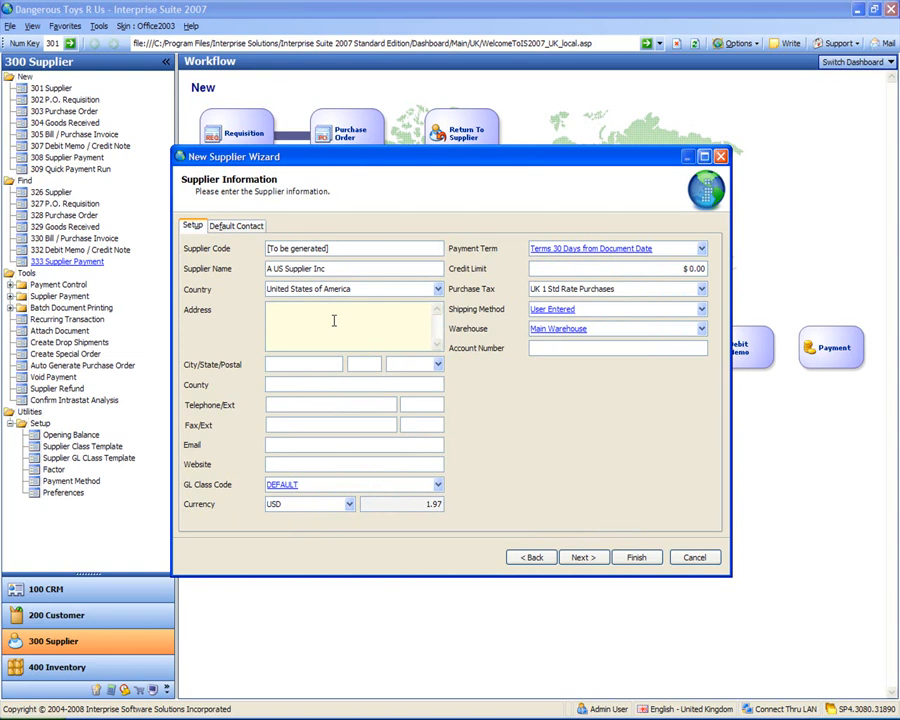
left_click(390, 364)
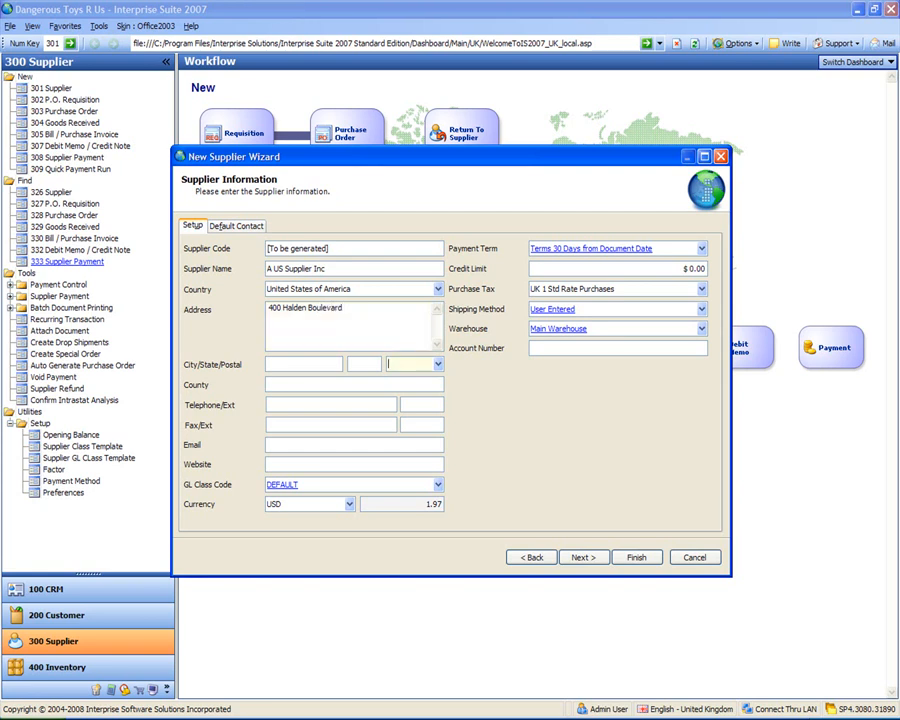
type("90210")
key("Tab")
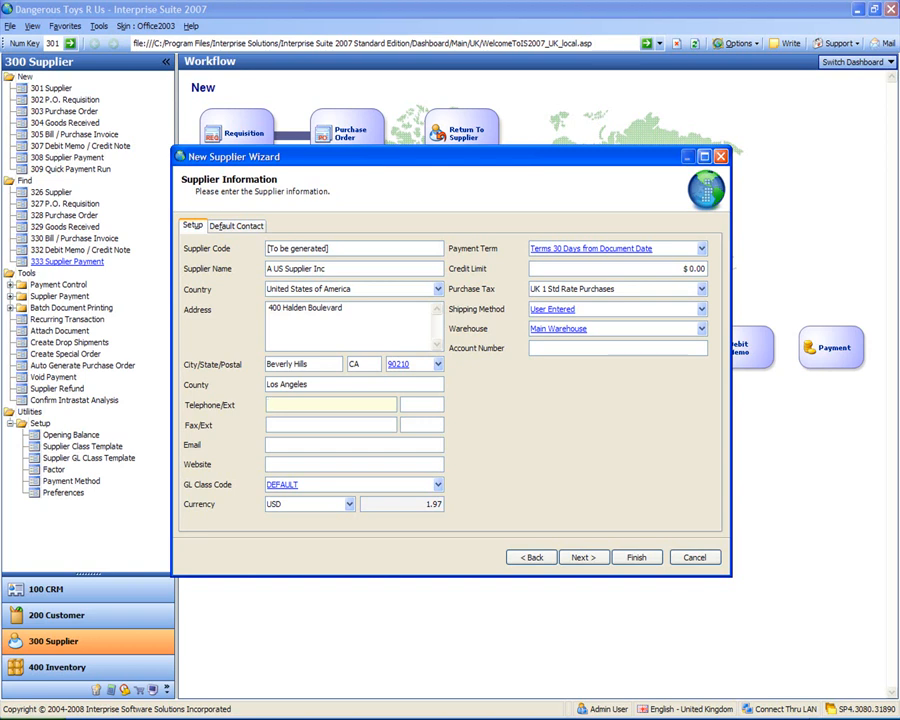
left_click(703, 290)
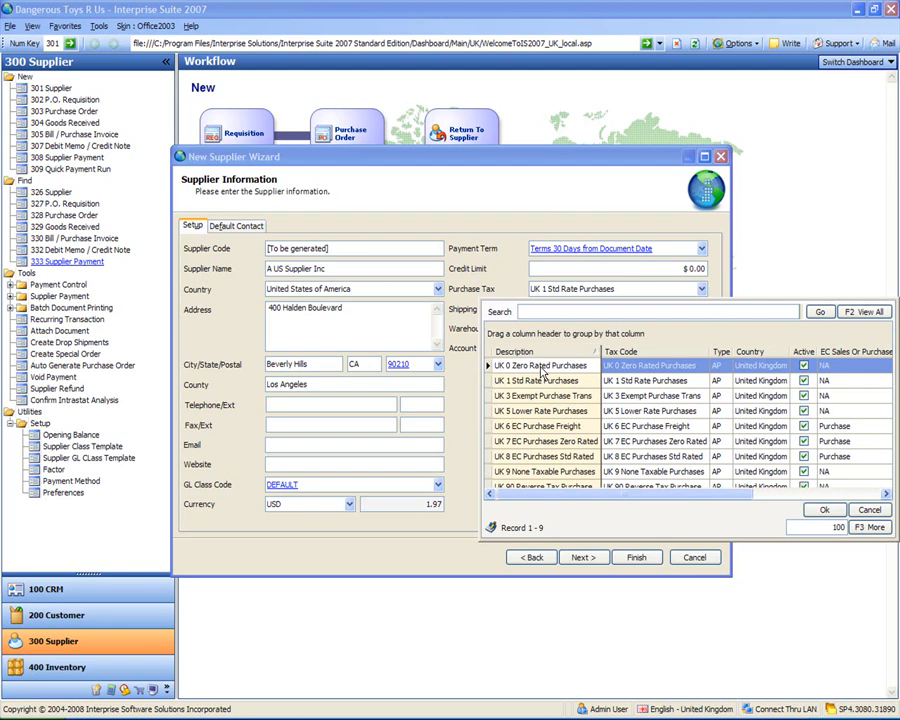
double_click(541, 366)
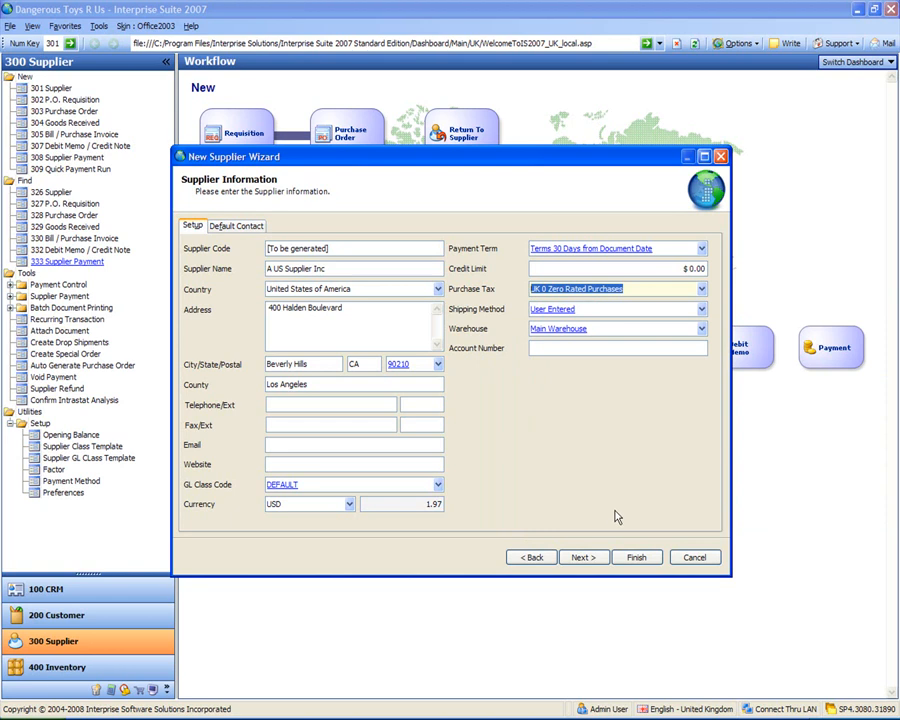
left_click(640, 558)
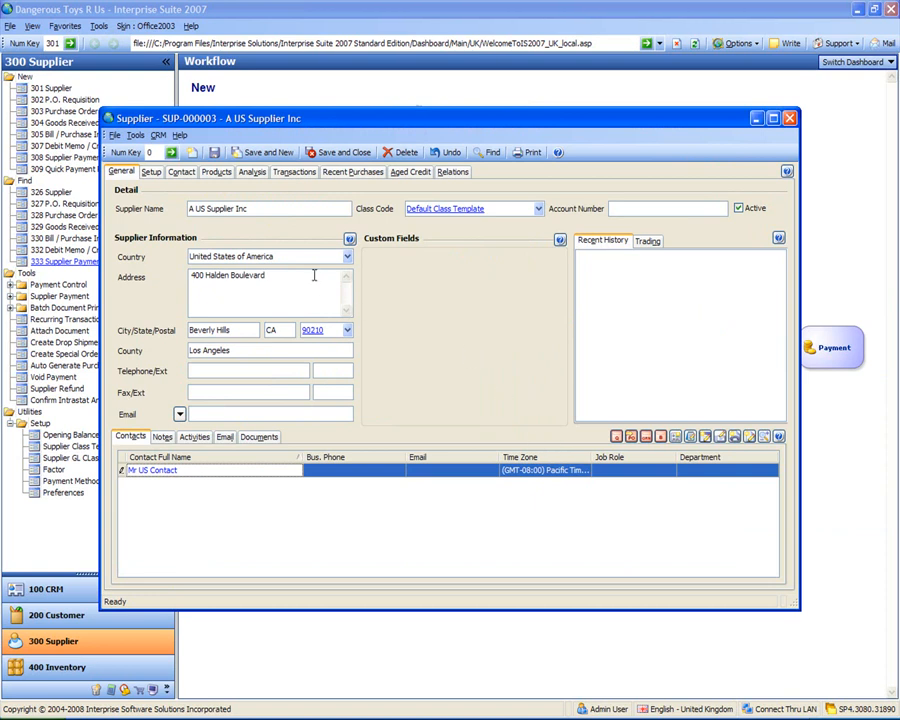
- Review the US supplier's Setup tab, then save and close the record
left_click(151, 172)
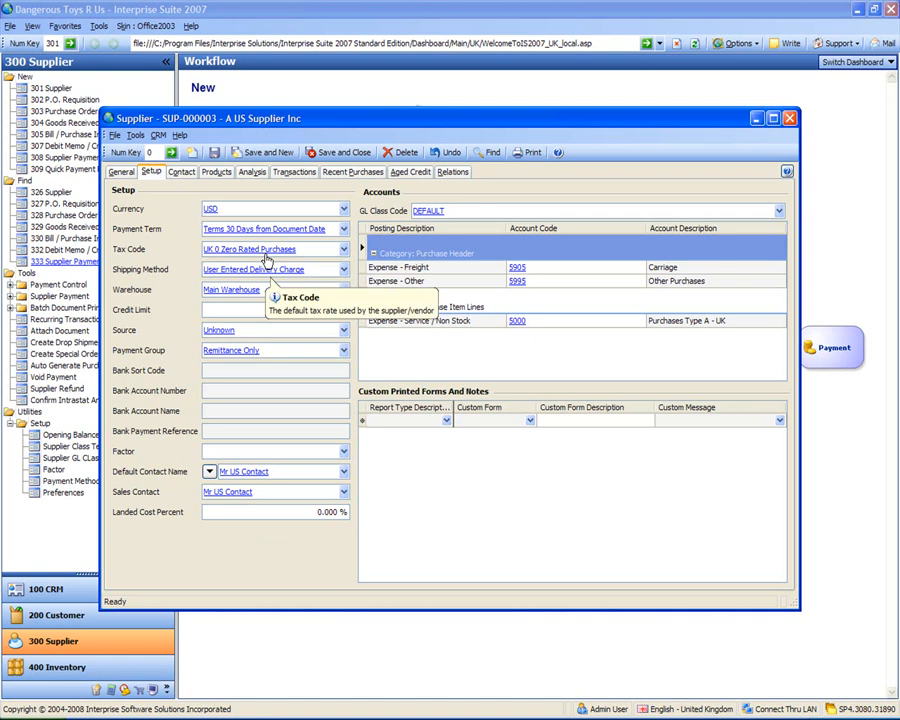
left_click(340, 152)
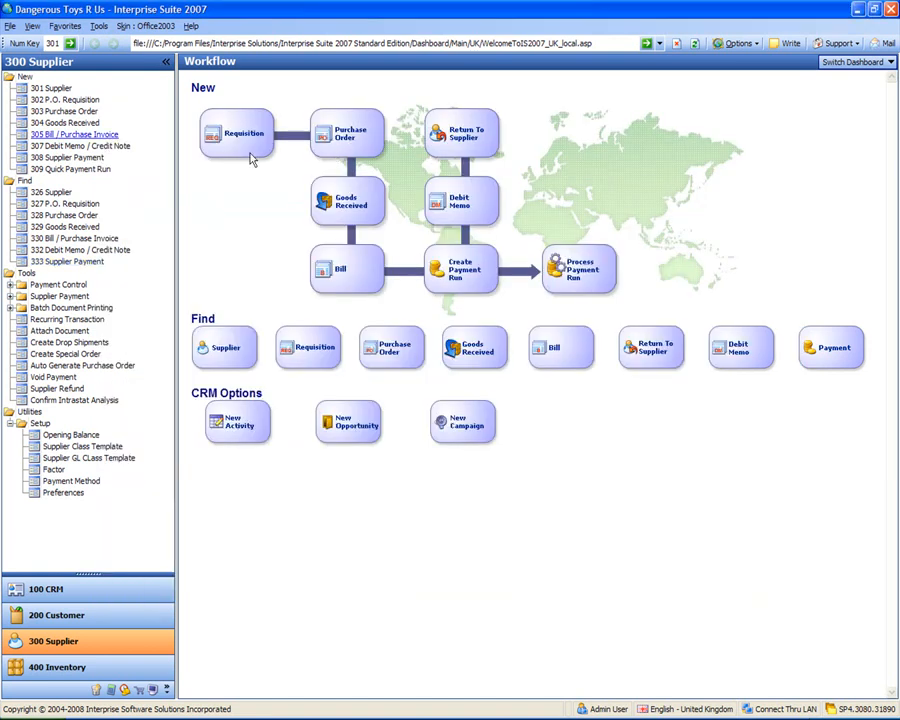
- Start a new supplier named 'A French Supplier' with default contact 'Mr FR Contact'
left_click(45, 88)
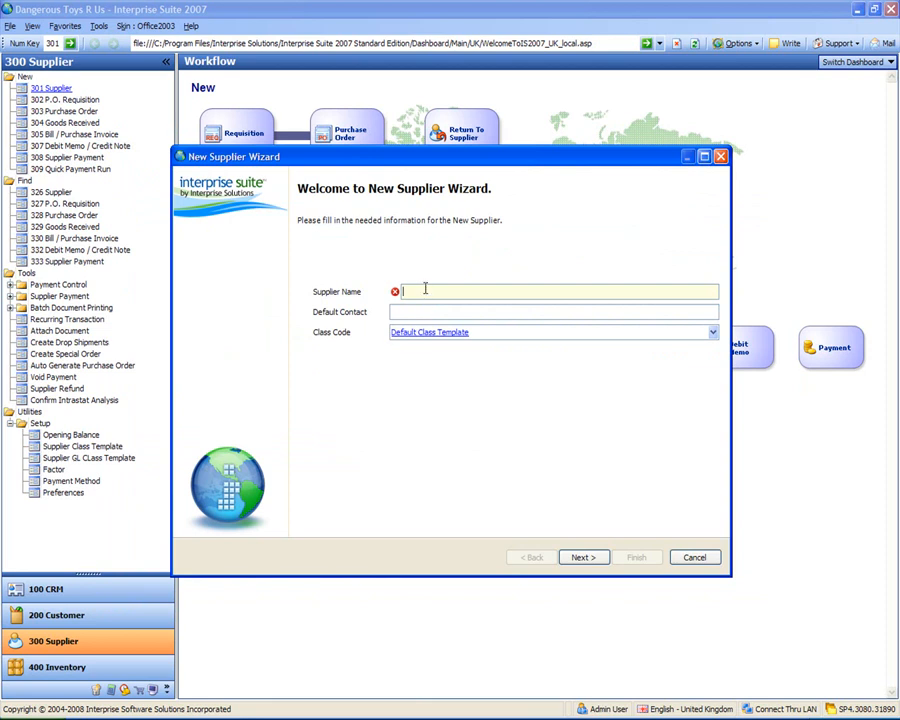
type("A French Supplier")
key("Tab")
type("Mr FR ")
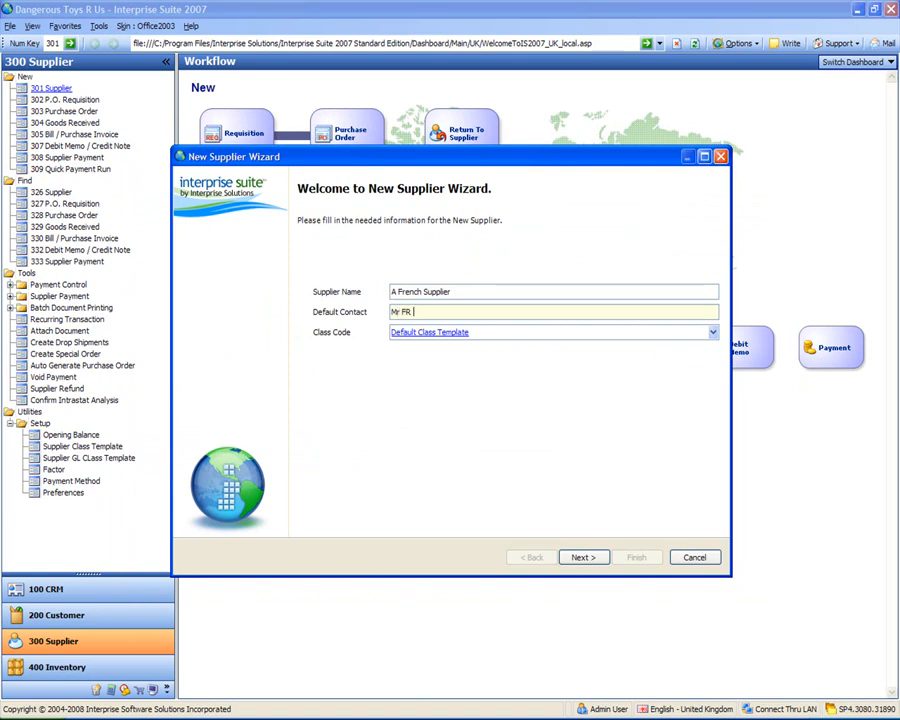
type("Contact")
key("Tab")
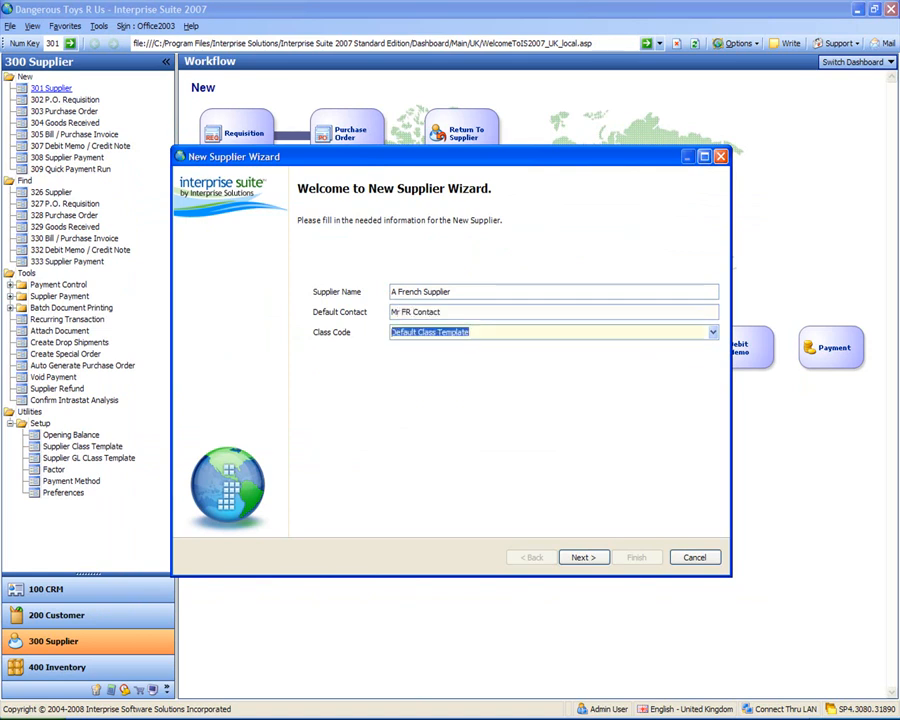
left_click(582, 557)
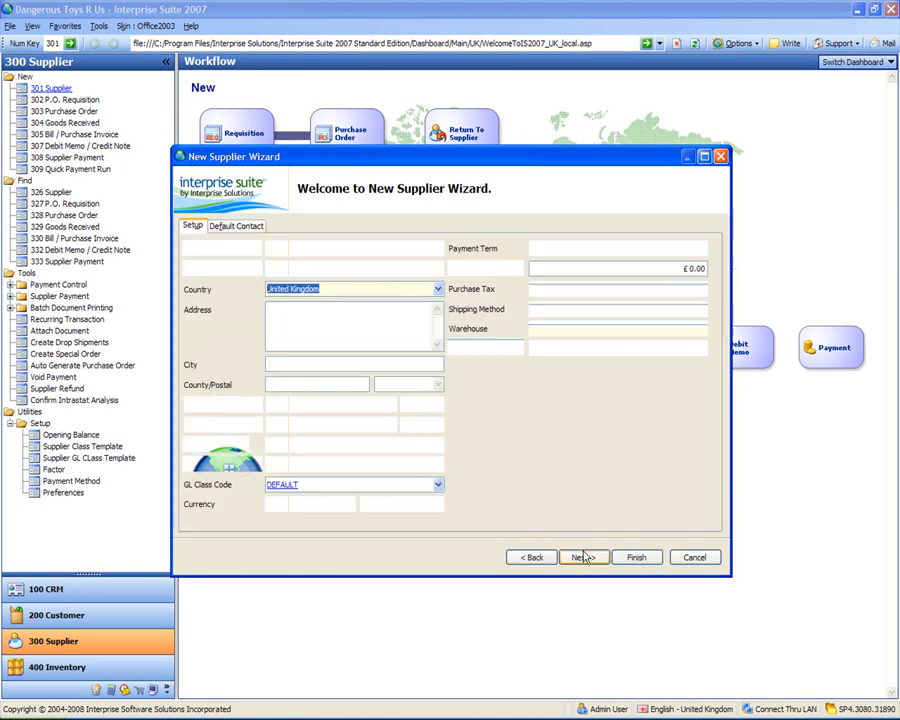
- Set the country to France and enter the Paris street address and postcode
type("France")
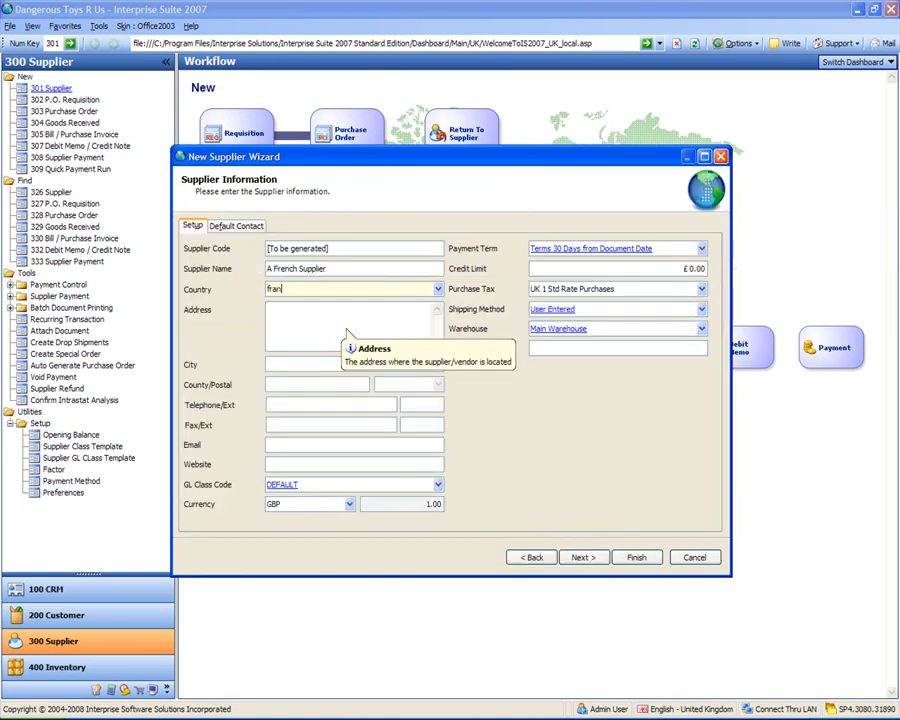
key("Tab")
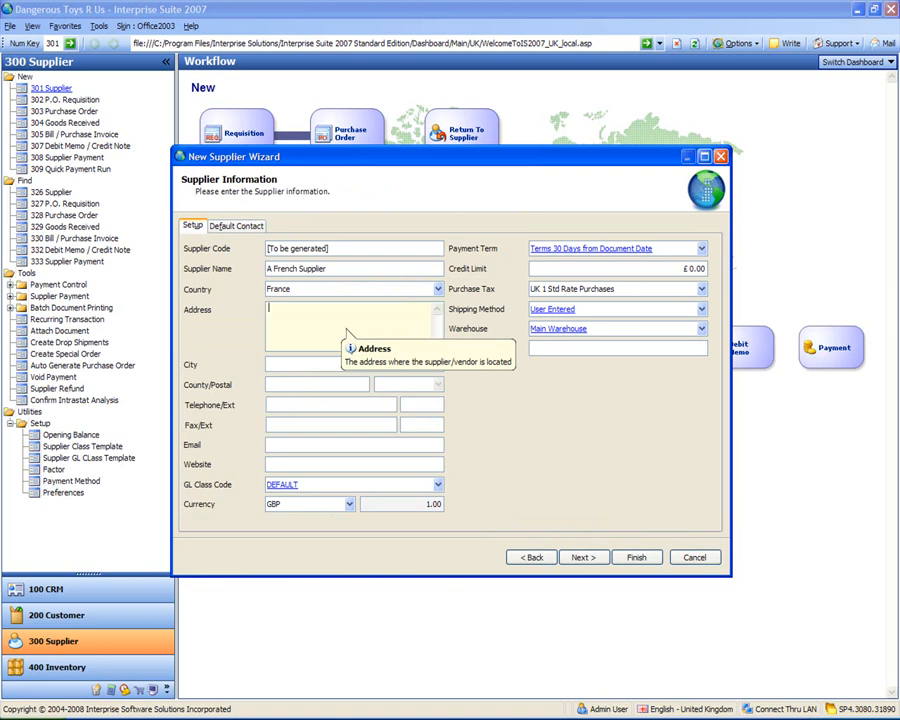
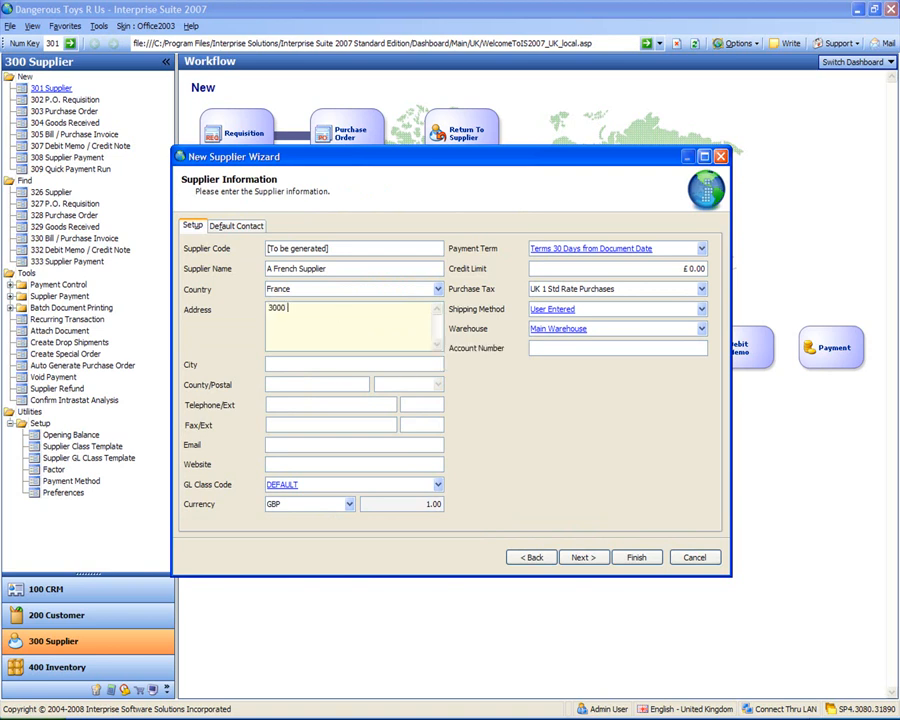
key("Tab")
type("Paris")
key("Tab")
key("Tab")
type("PAR999")
key("Tab")
key("Tab")
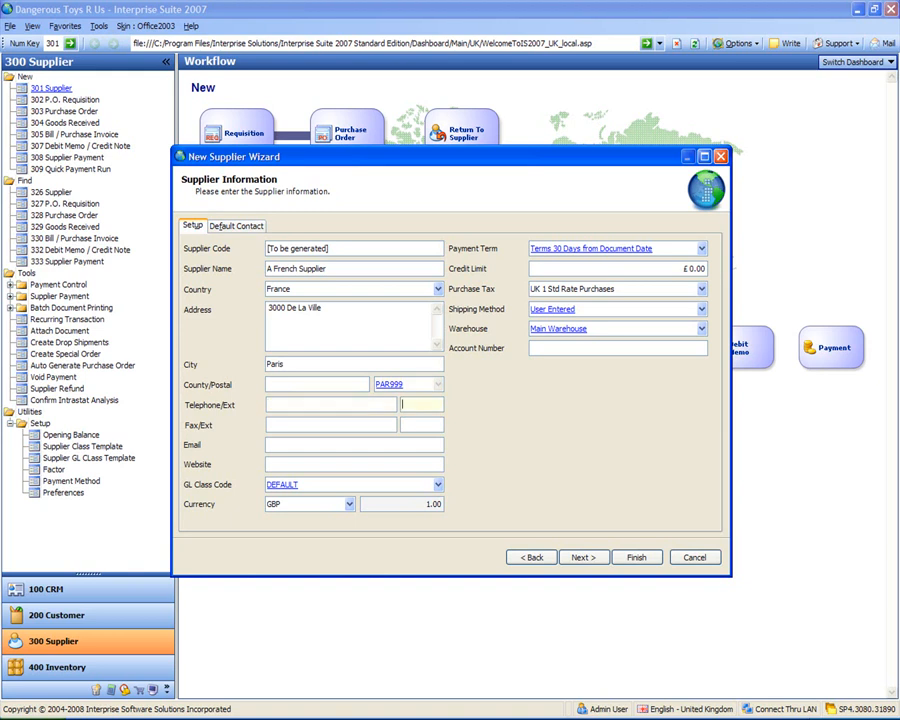
- Choose EURO currency and UK 8 EC Purchases Std Rated purchase tax, then finish
left_click(350, 505)
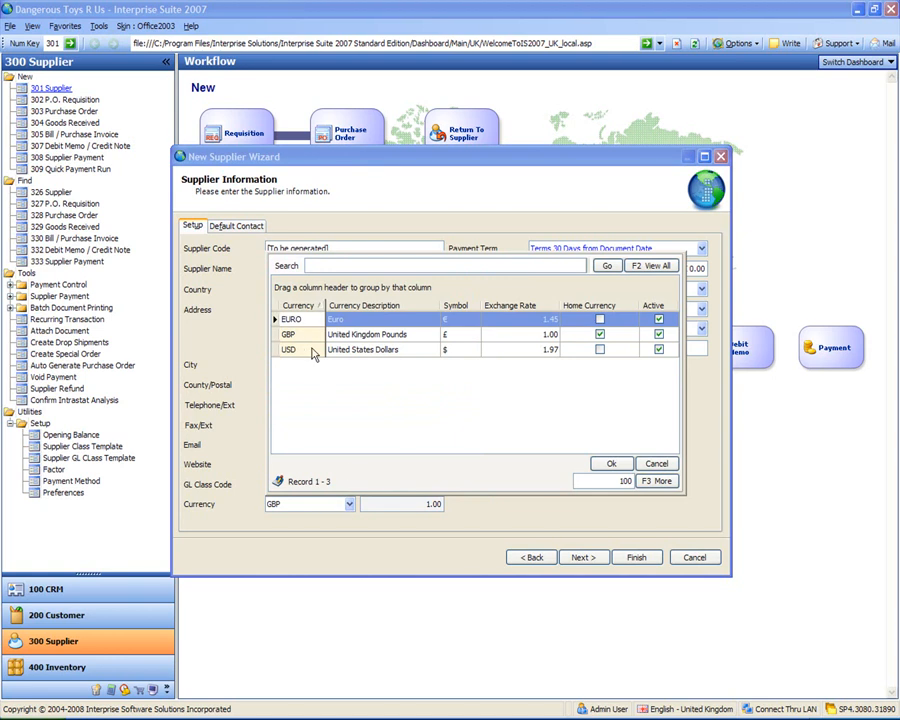
double_click(300, 325)
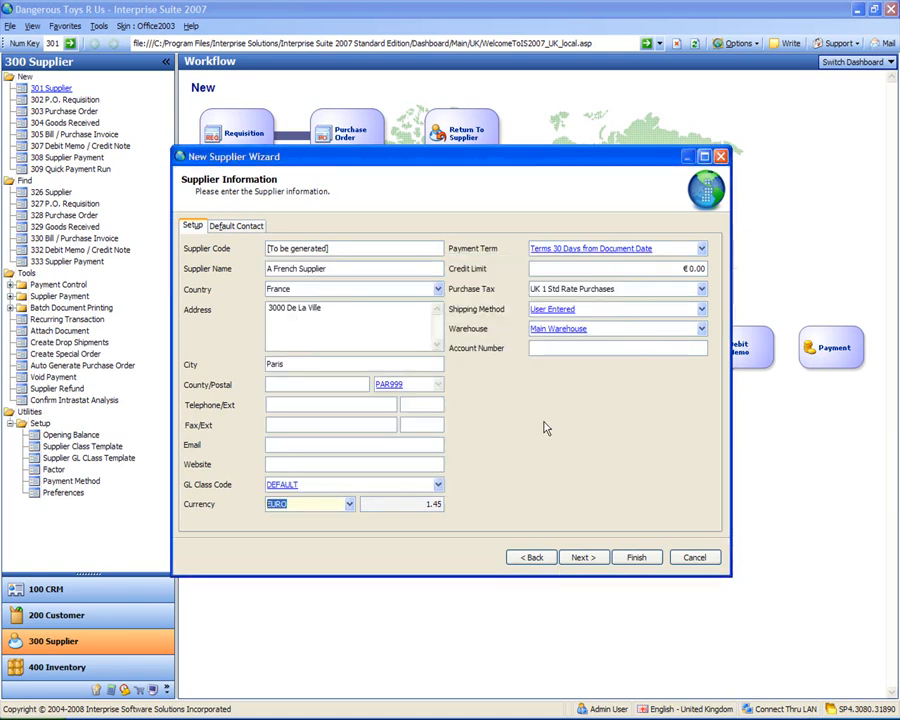
left_click(703, 290)
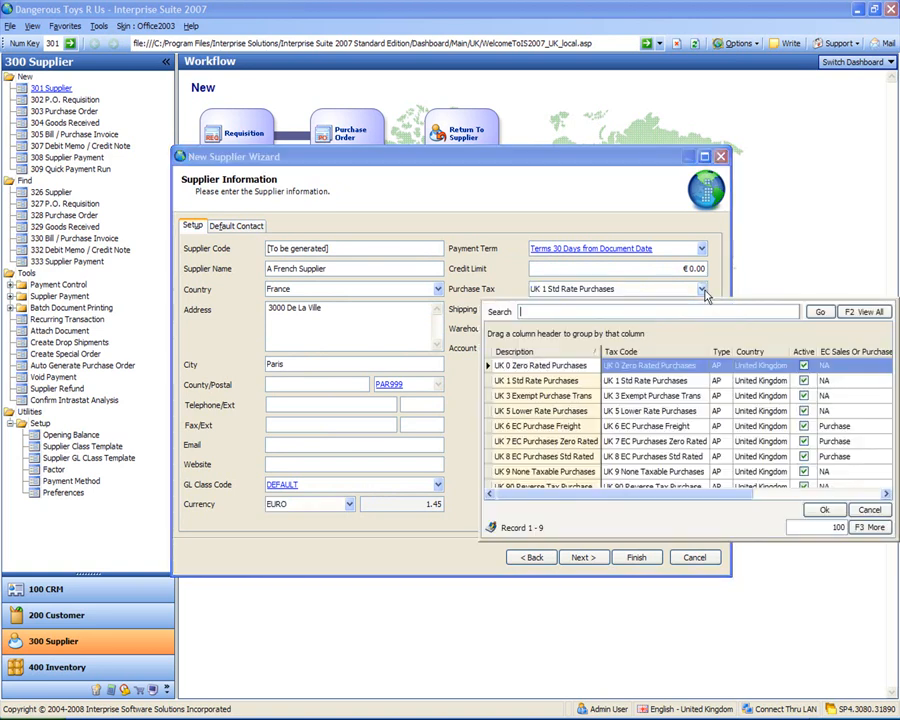
double_click(539, 459)
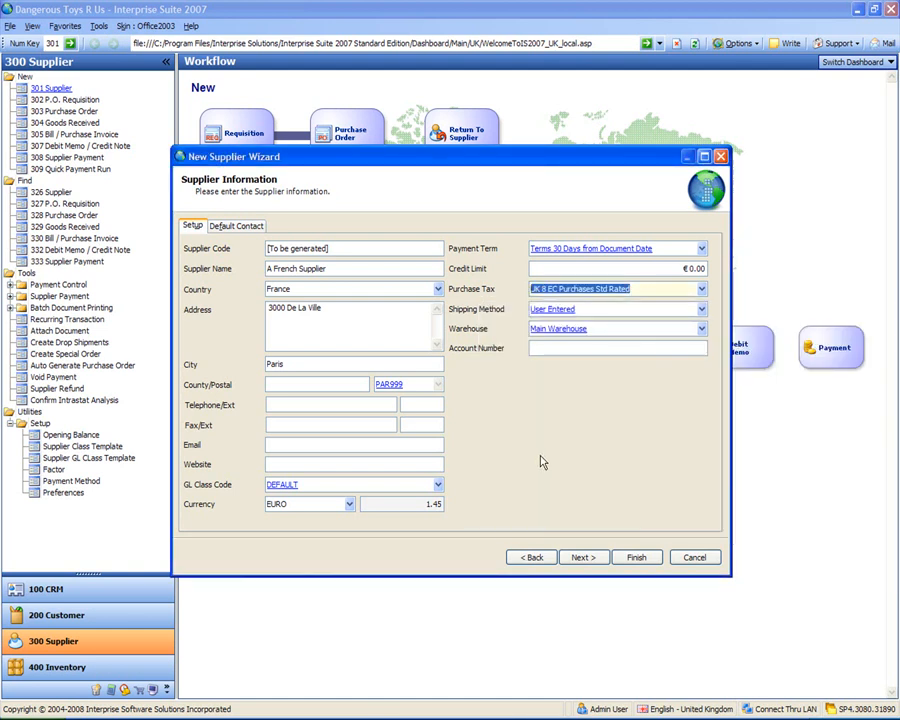
left_click(637, 558)
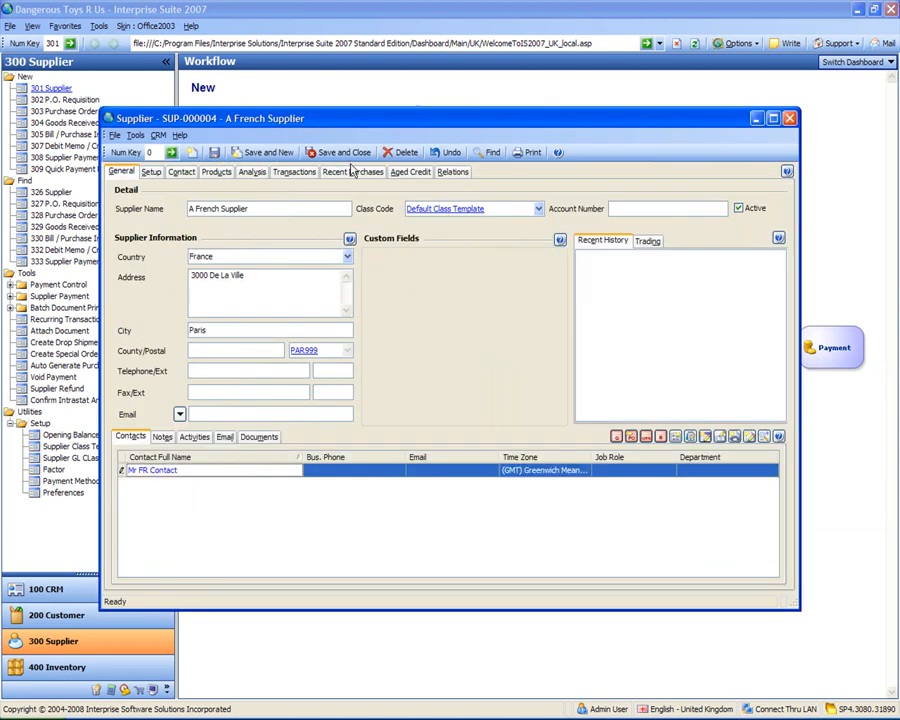
- Save and close the A French Supplier record
left_click(343, 152)
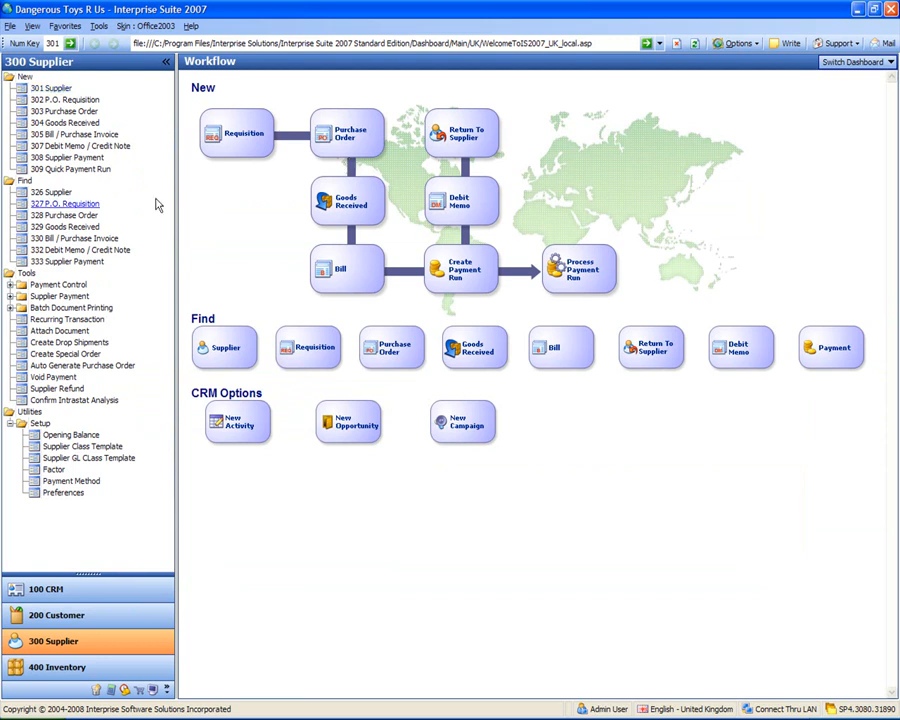
- Start an opening invoice for A UK Supplier with bill date 01/11/2007
left_click(70, 435)
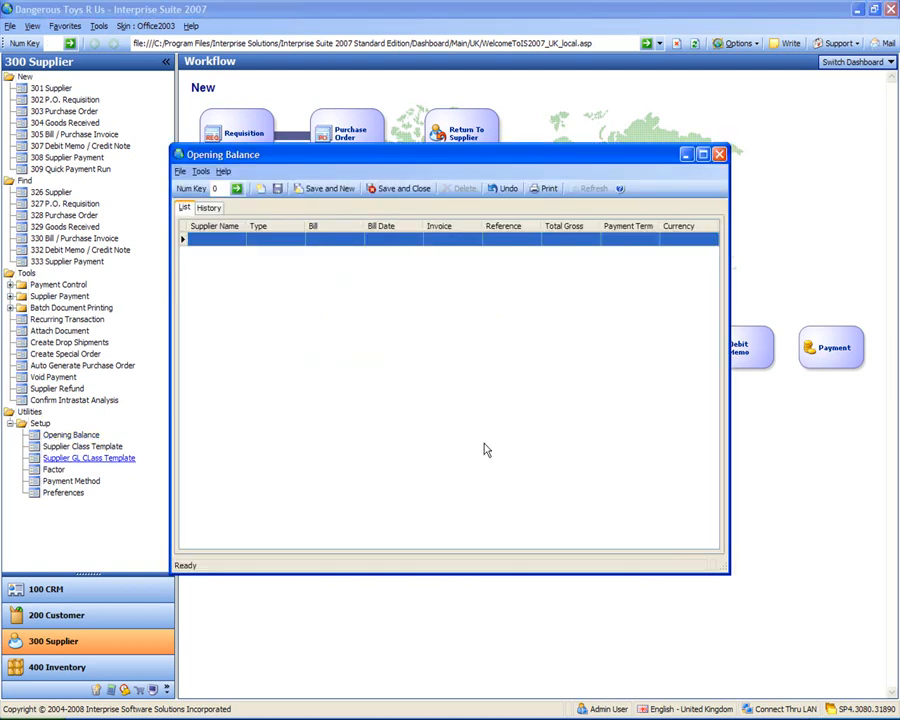
left_click(239, 242)
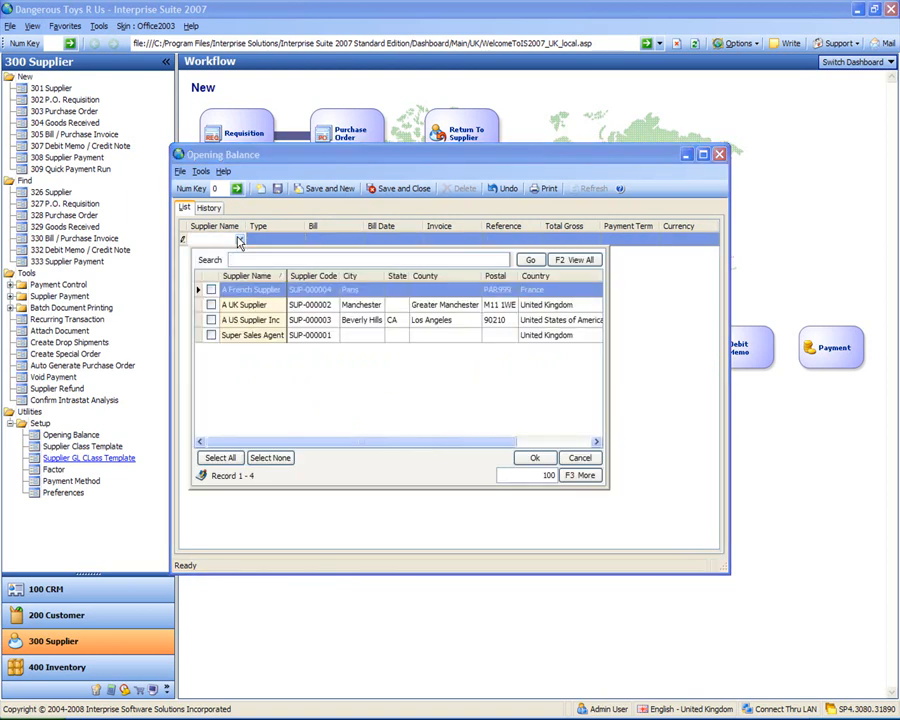
left_click(211, 304)
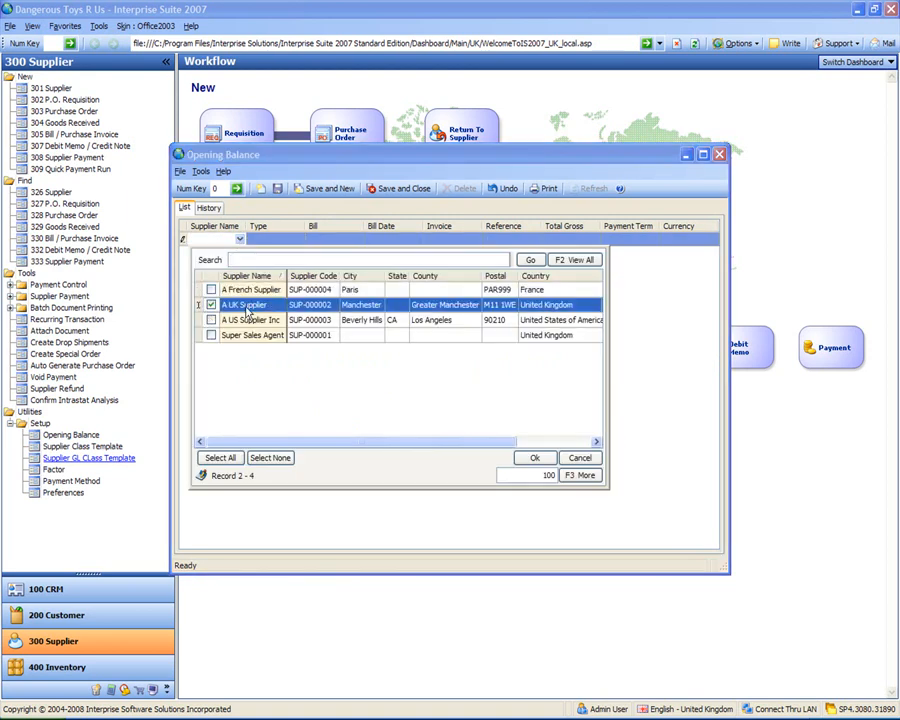
double_click(250, 305)
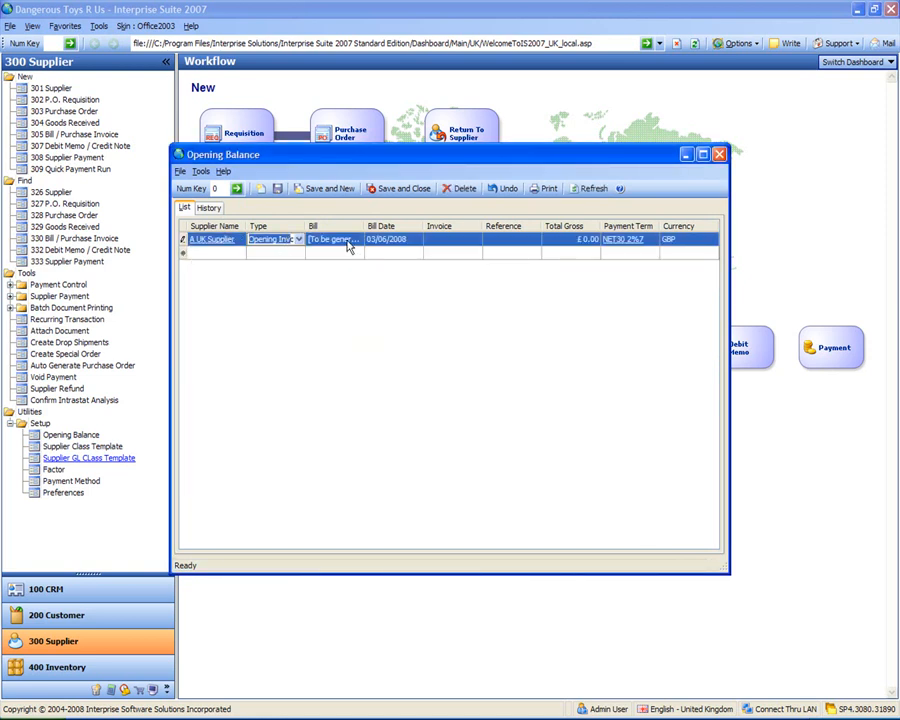
key("Tab")
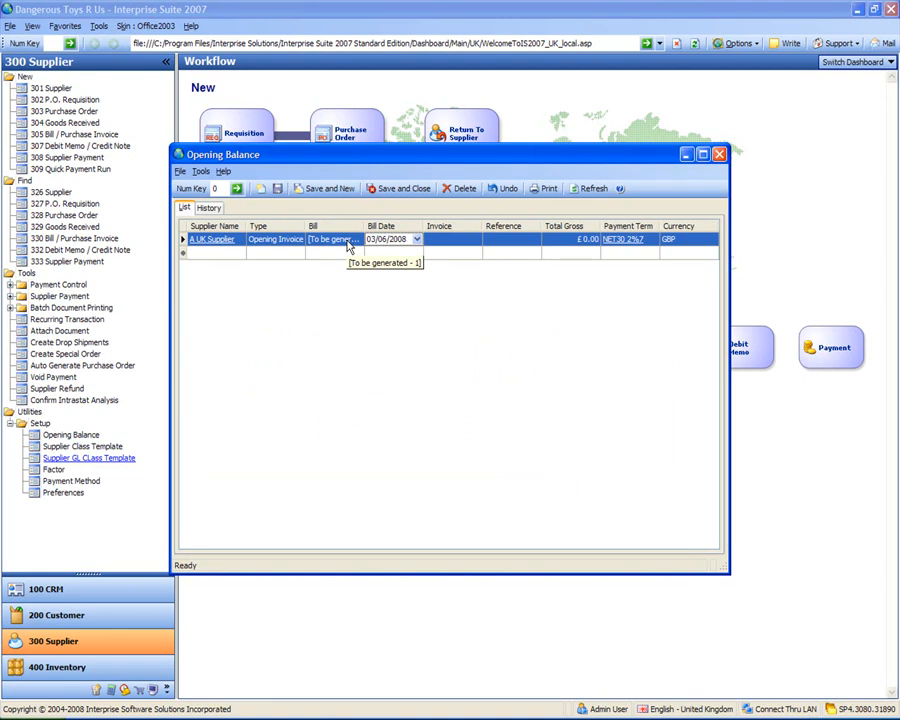
left_click(418, 242)
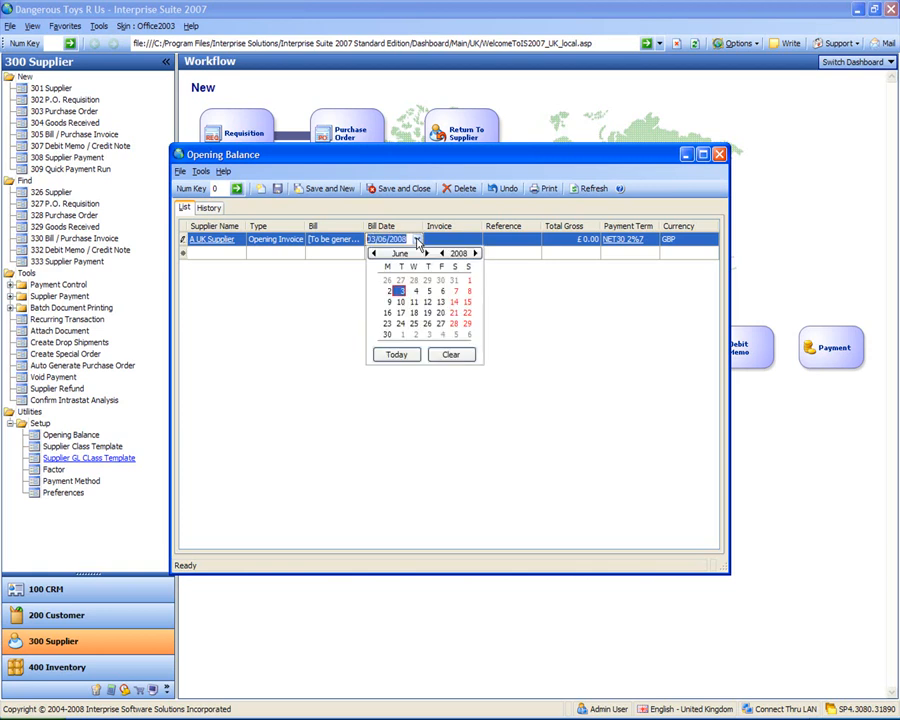
left_click(374, 255)
left_click(374, 255)
left_click(374, 255)
left_click(374, 255)
left_click(374, 255)
left_click(374, 255)
left_click(374, 255)
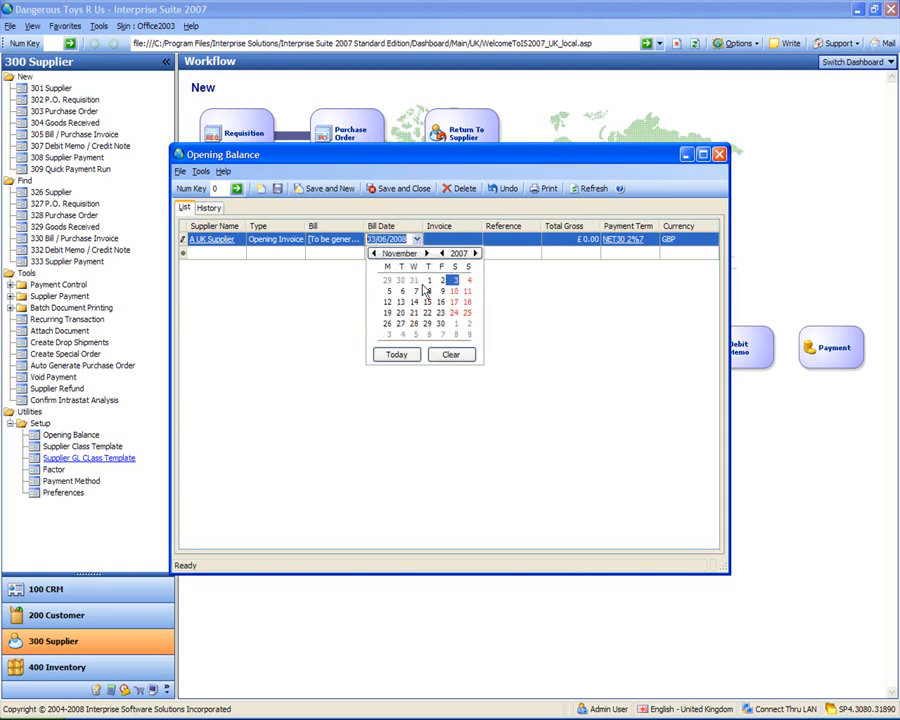
left_click(428, 280)
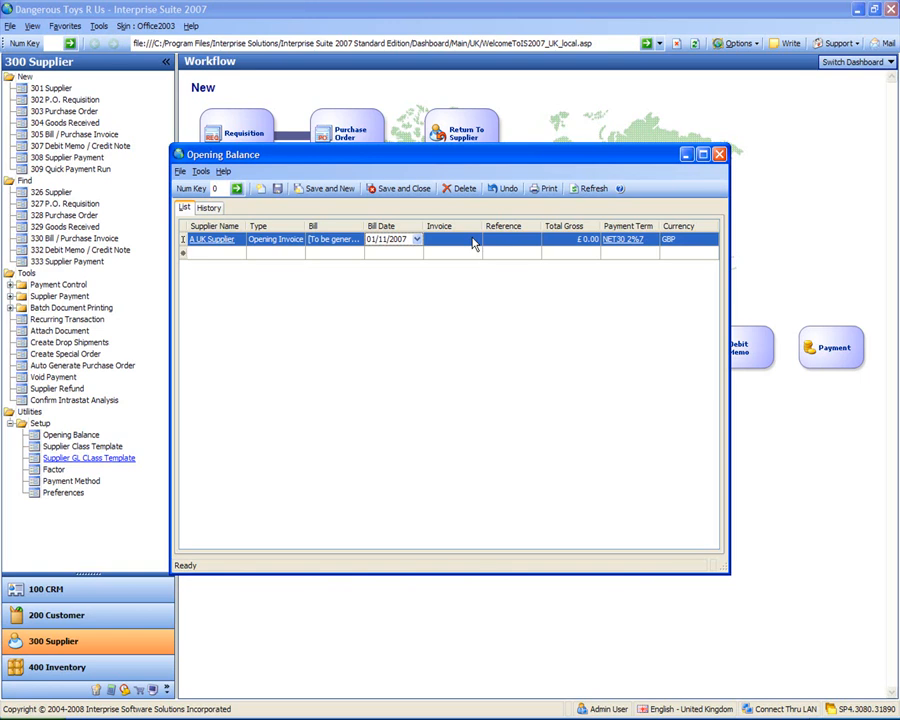
- Enter invoice PI-00001, reference Verbal, total £100.00, and duplicate the row
left_click(473, 241)
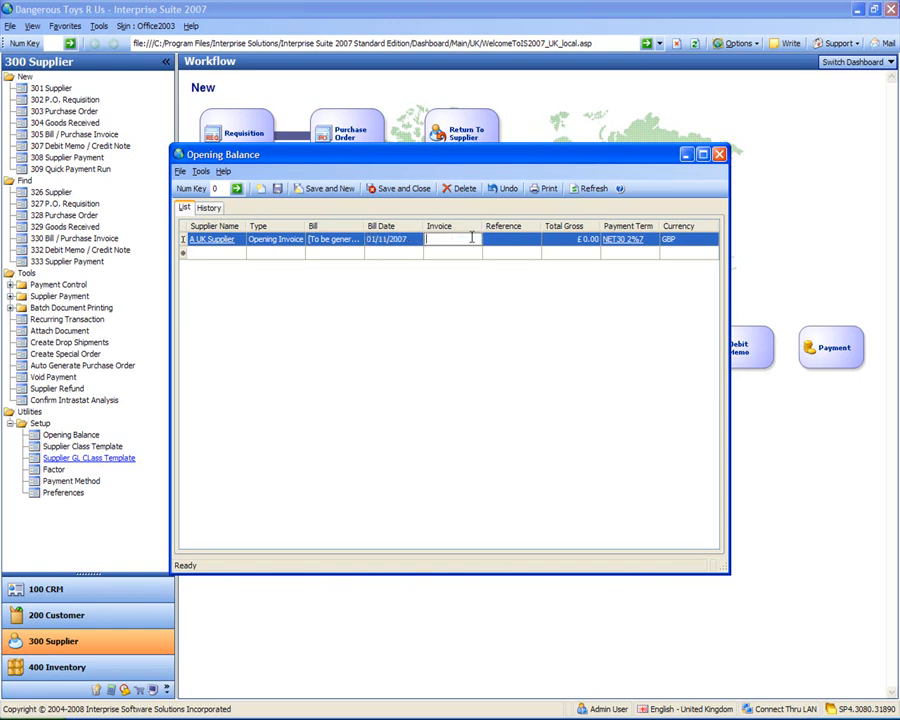
type("PI-00001")
key("Tab")
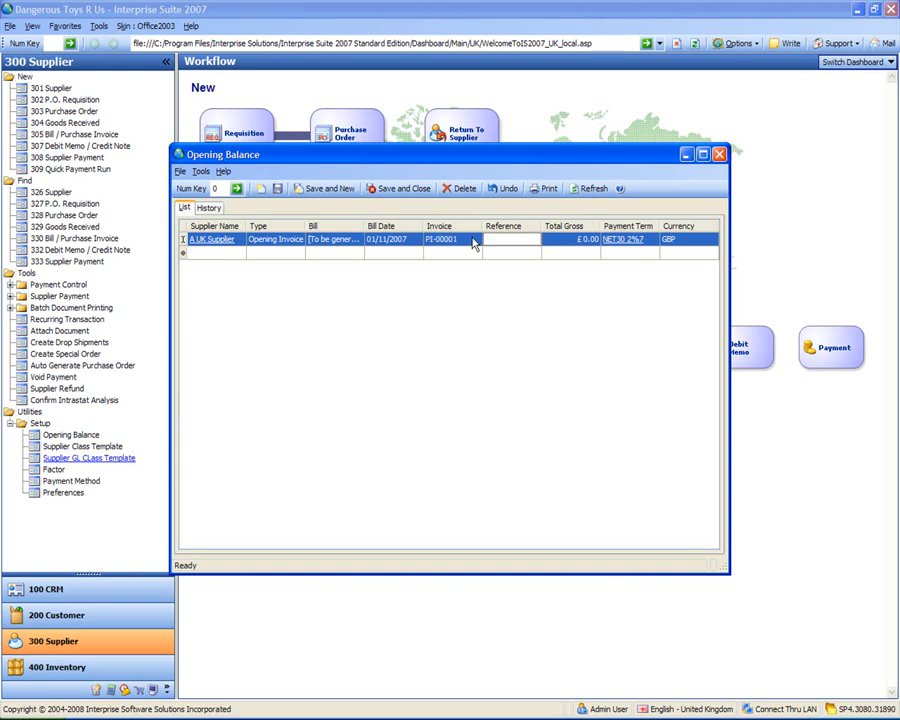
type("Verbal")
key("Tab")
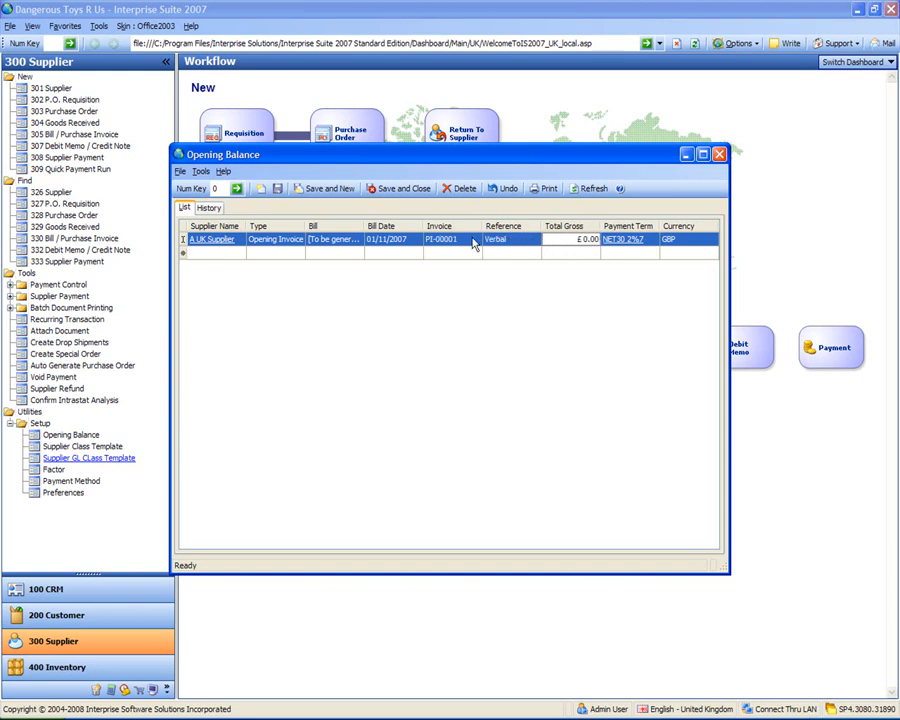
type("100")
key("Tab")
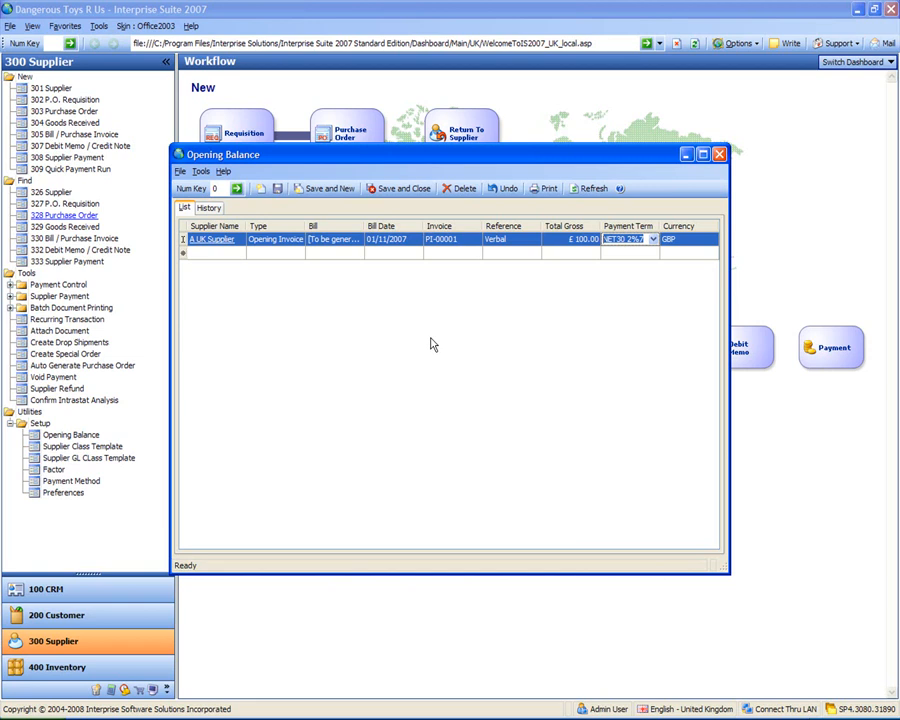
key("ctrl+d")
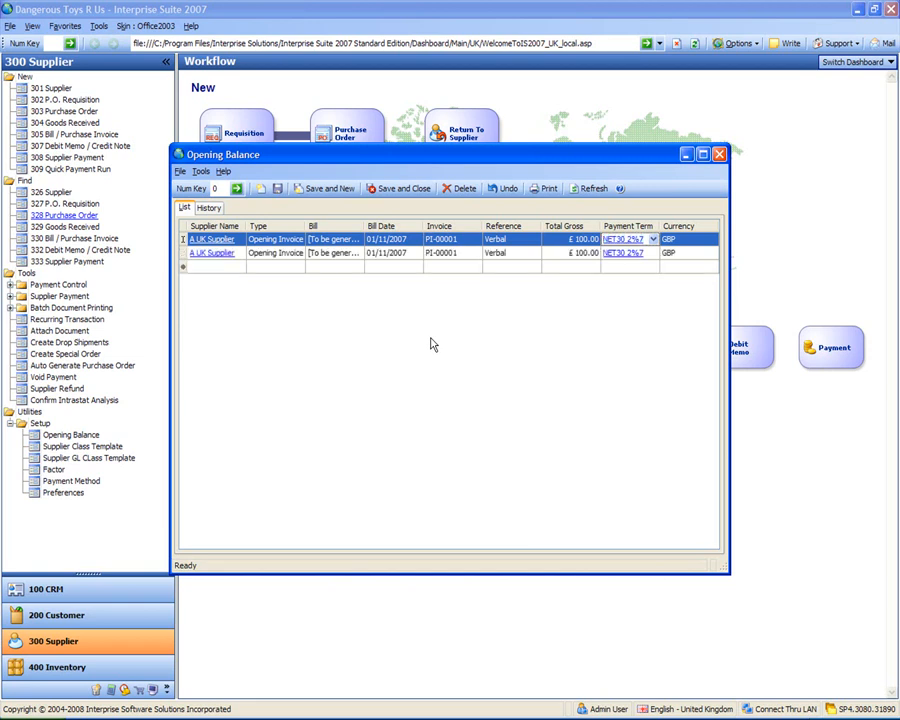
- Change the duplicate row to invoice PI-00002, dated 7 November 2007, totalling £200.00
left_click(407, 256)
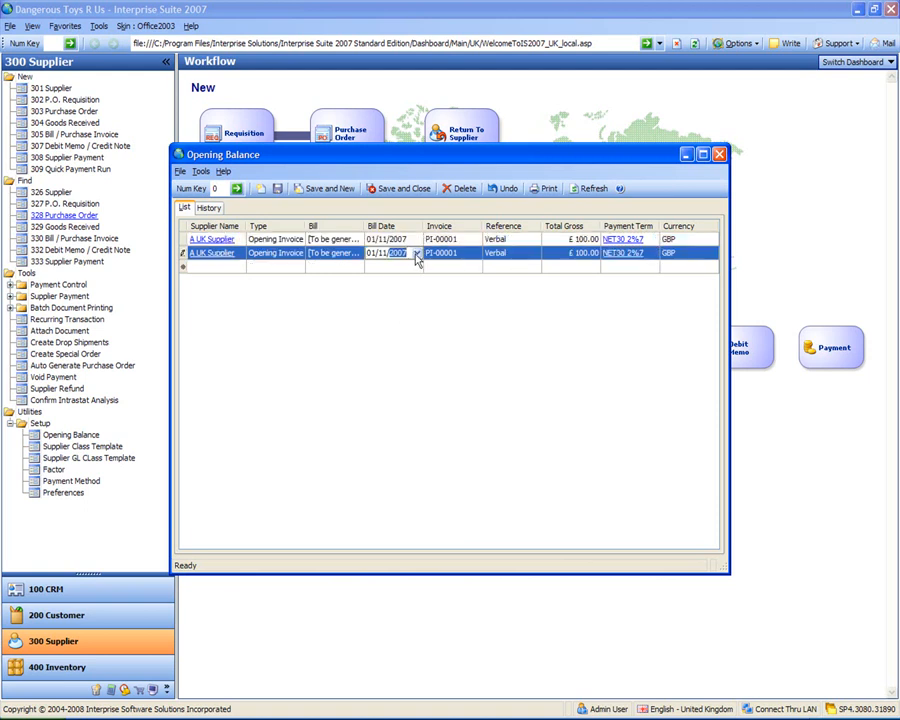
left_click(417, 256)
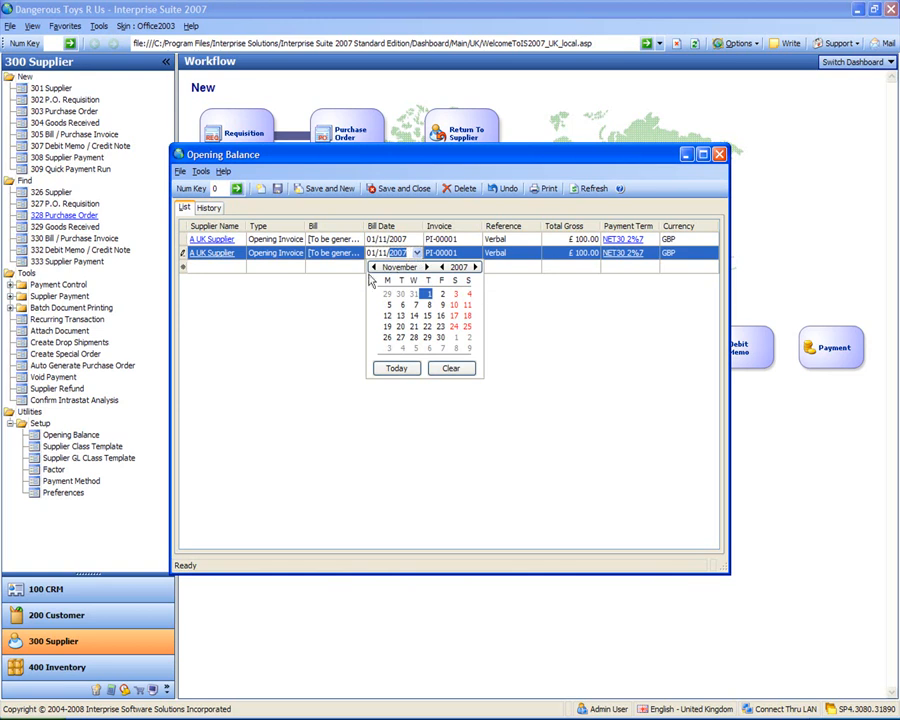
left_click(414, 306)
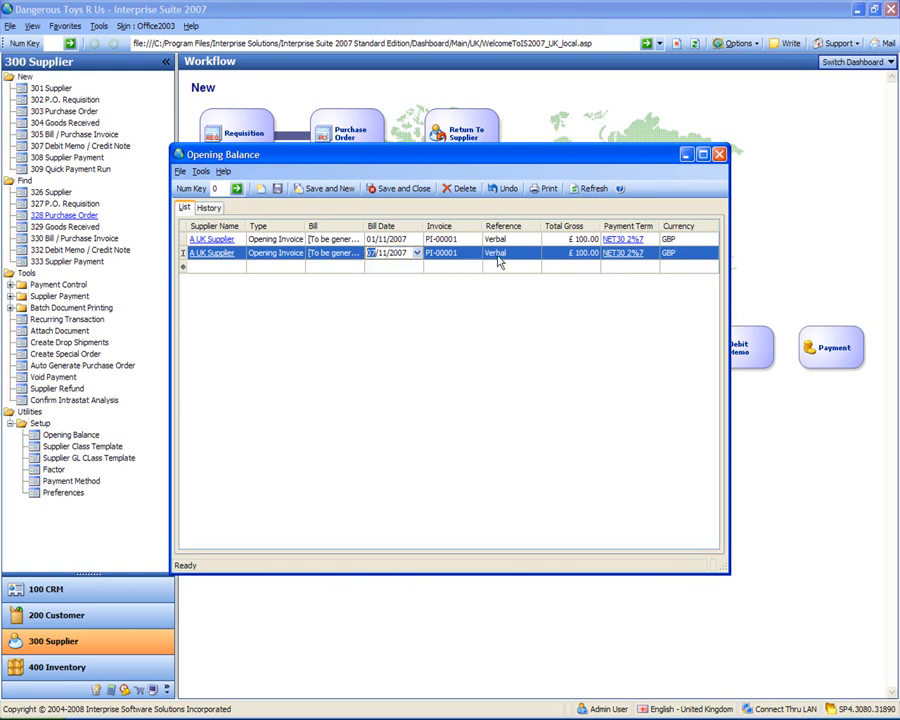
left_click(463, 253)
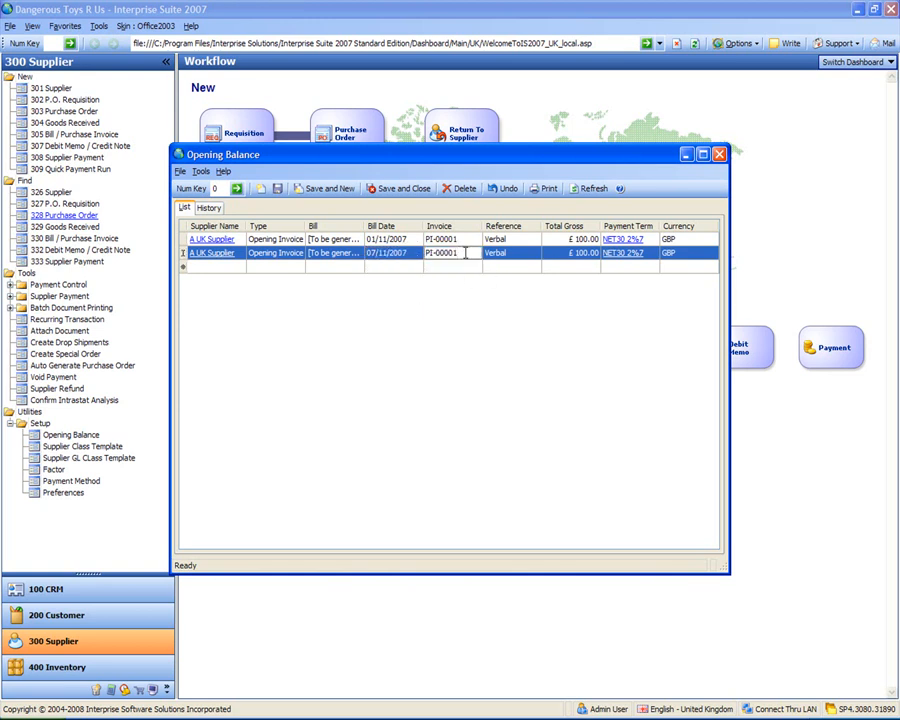
key("BackSpace")
type("2")
key("Tab")
left_click(573, 256)
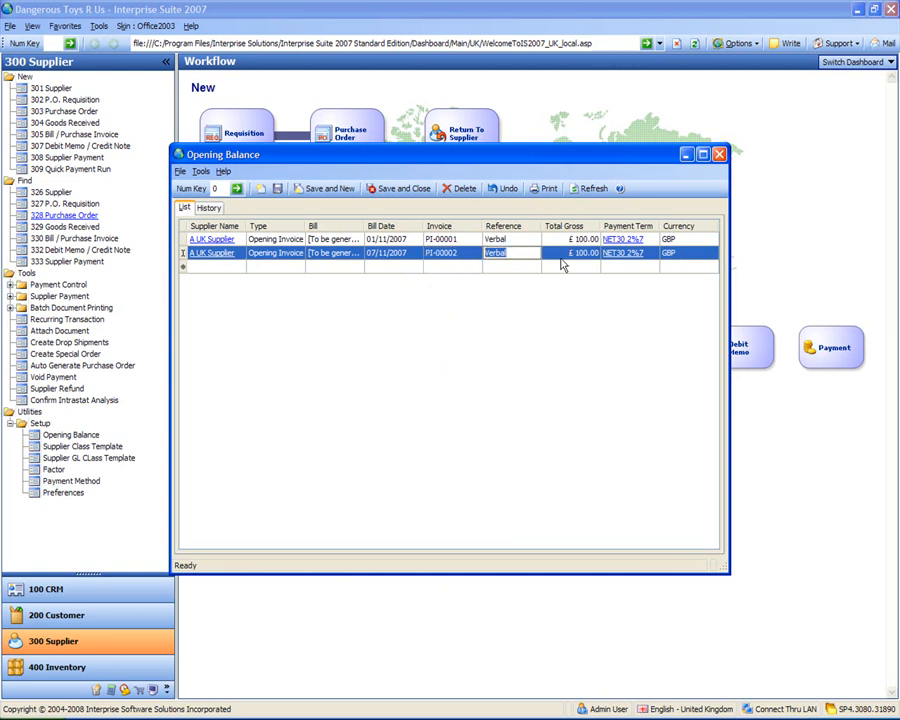
type("200")
key("Tab")
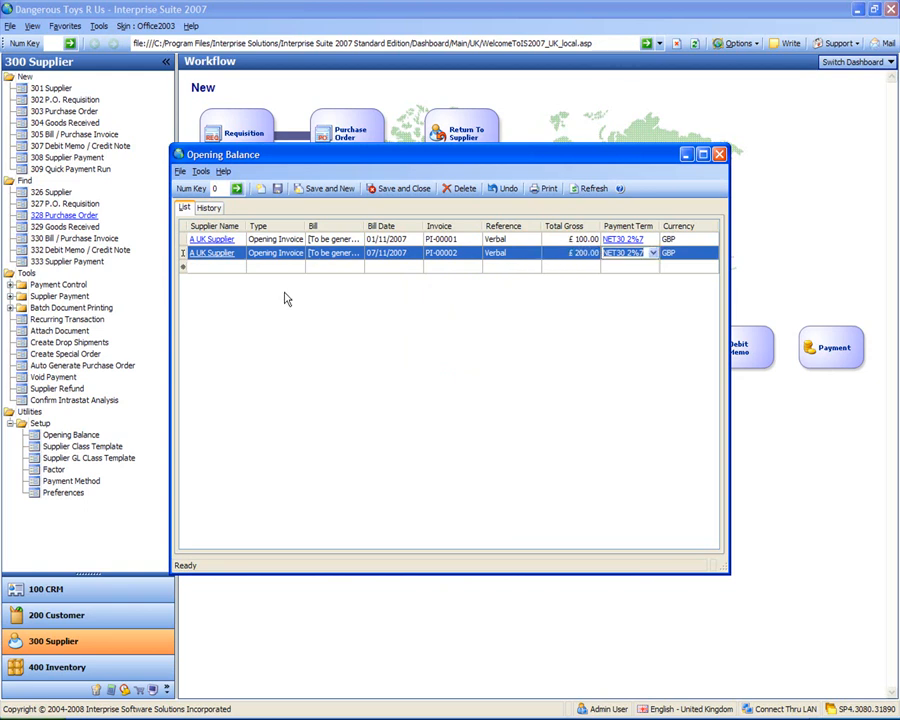
- Add a third row for A UK Supplier as an Opening Credit dated 01/12/2007
left_click(226, 268)
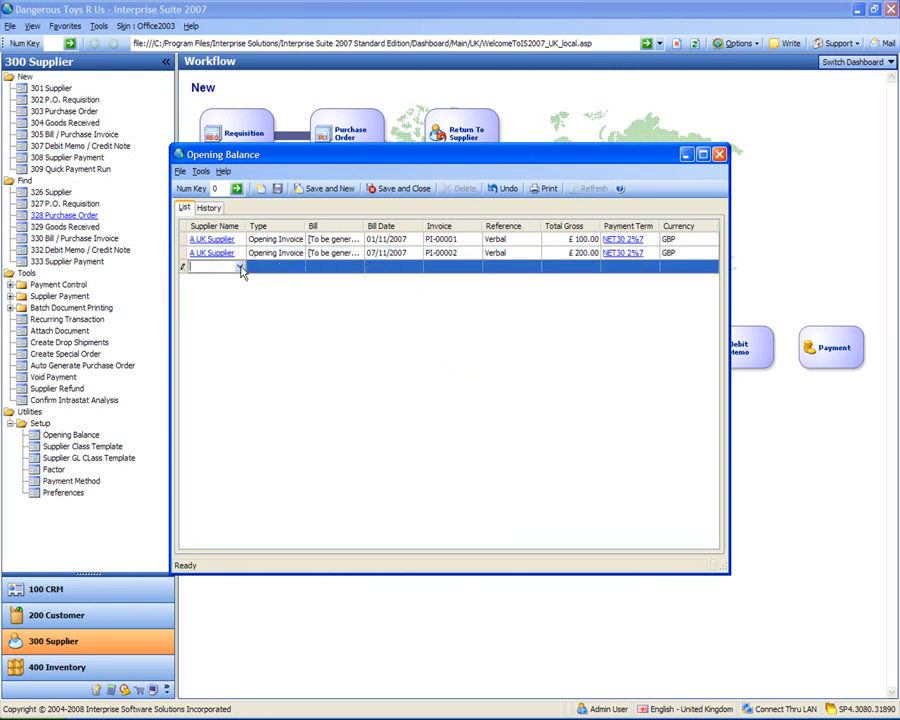
left_click(240, 268)
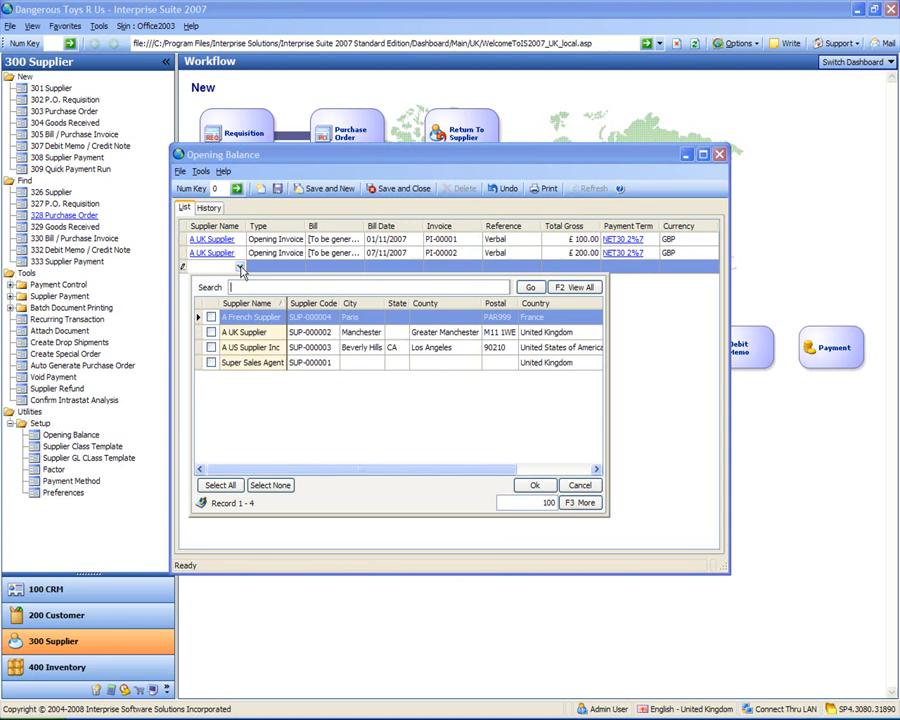
left_click(226, 334)
double_click(227, 340)
left_click(298, 267)
left_click(292, 302)
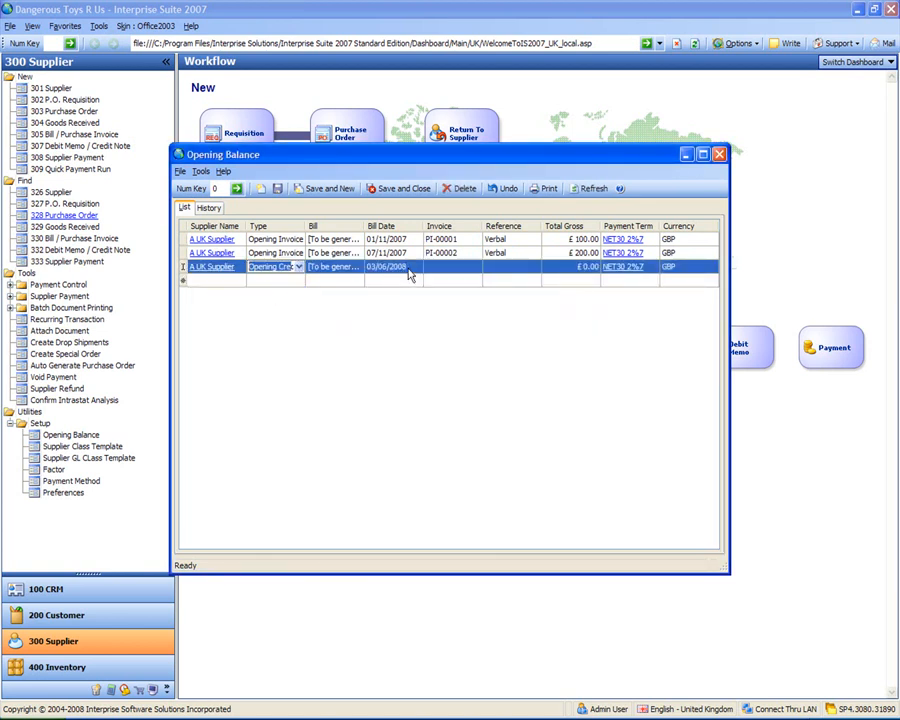
left_click(395, 267)
left_click(418, 267)
left_click(373, 281)
left_click(373, 281)
left_click(373, 281)
left_click(373, 281)
left_click(373, 281)
left_click(373, 281)
left_click(373, 281)
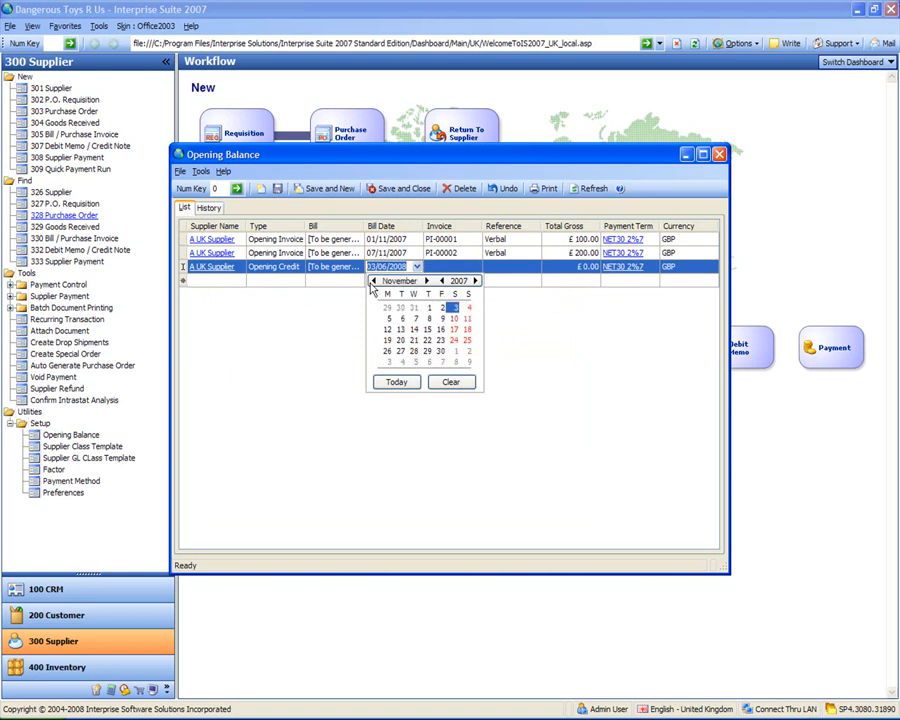
left_click(427, 282)
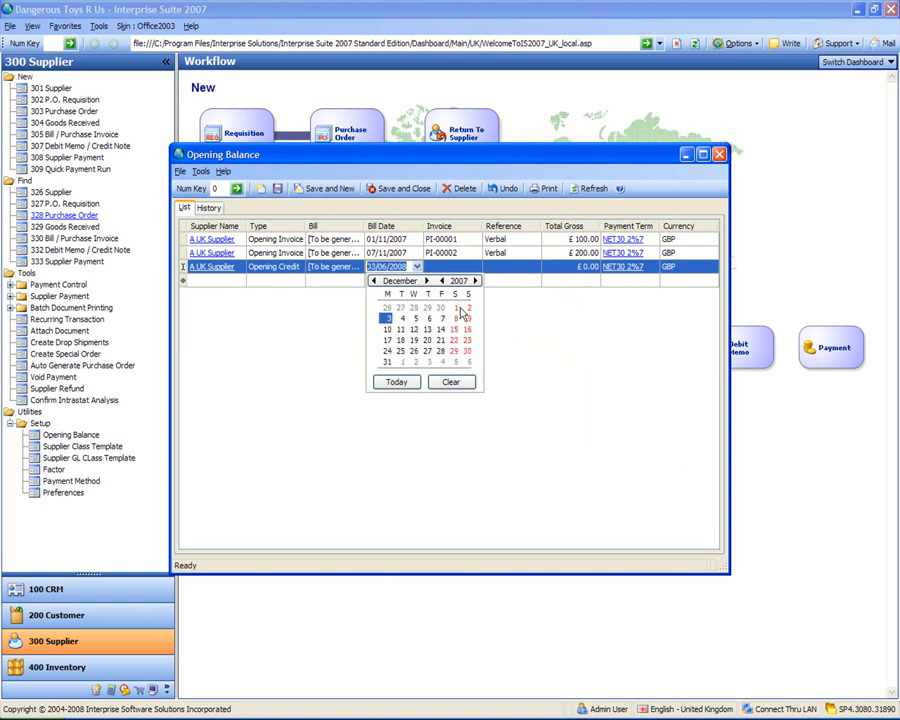
left_click(455, 307)
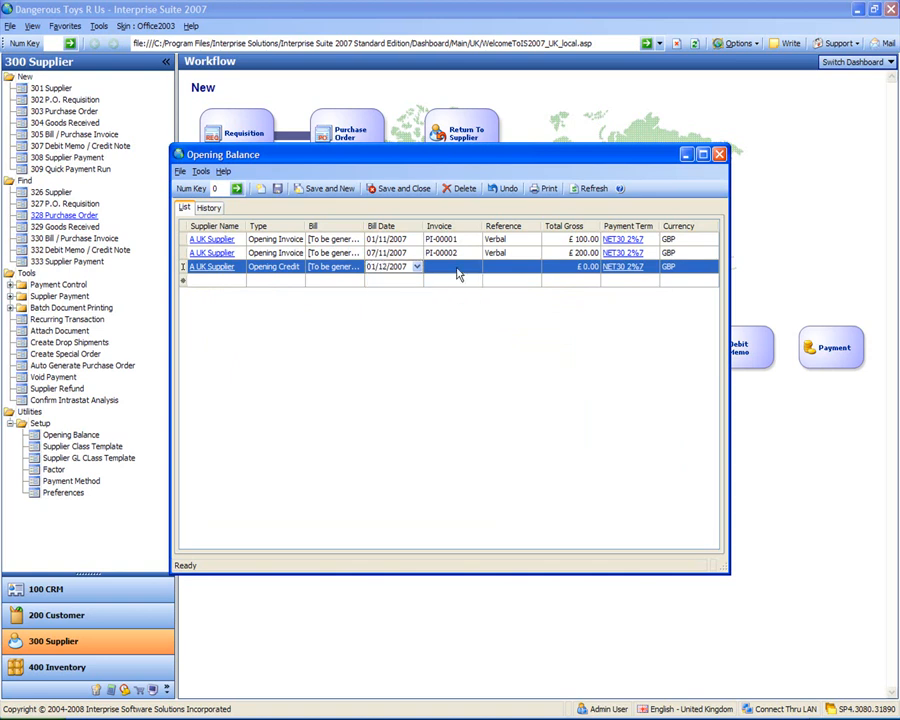
- Give the credit invoice number PC-00001 and a £50.00 total, then start a new line
left_click(455, 266)
type("PC")
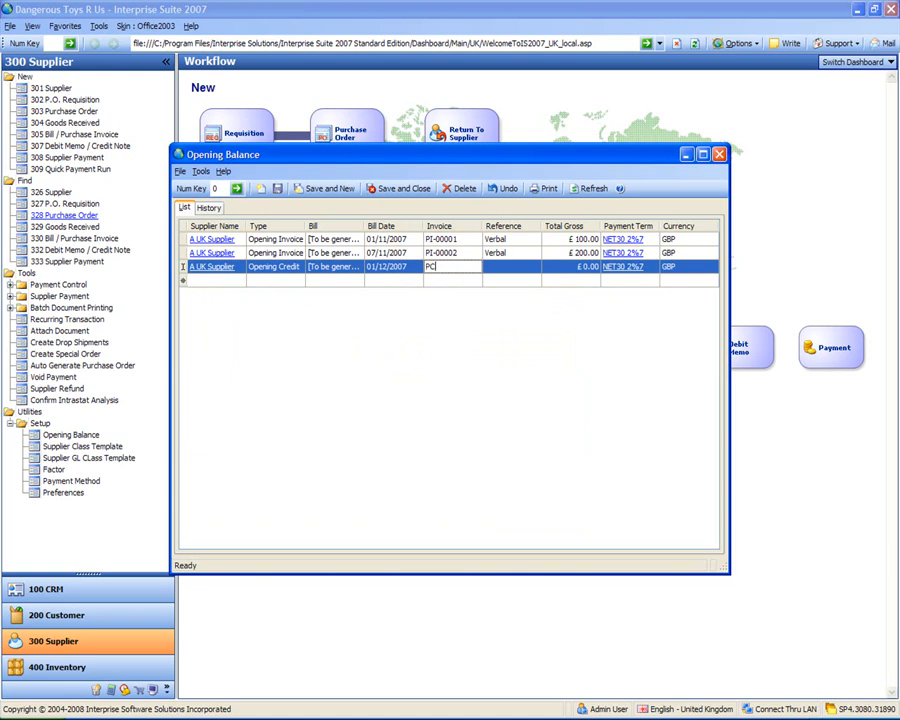
type("-00001")
left_click(513, 267)
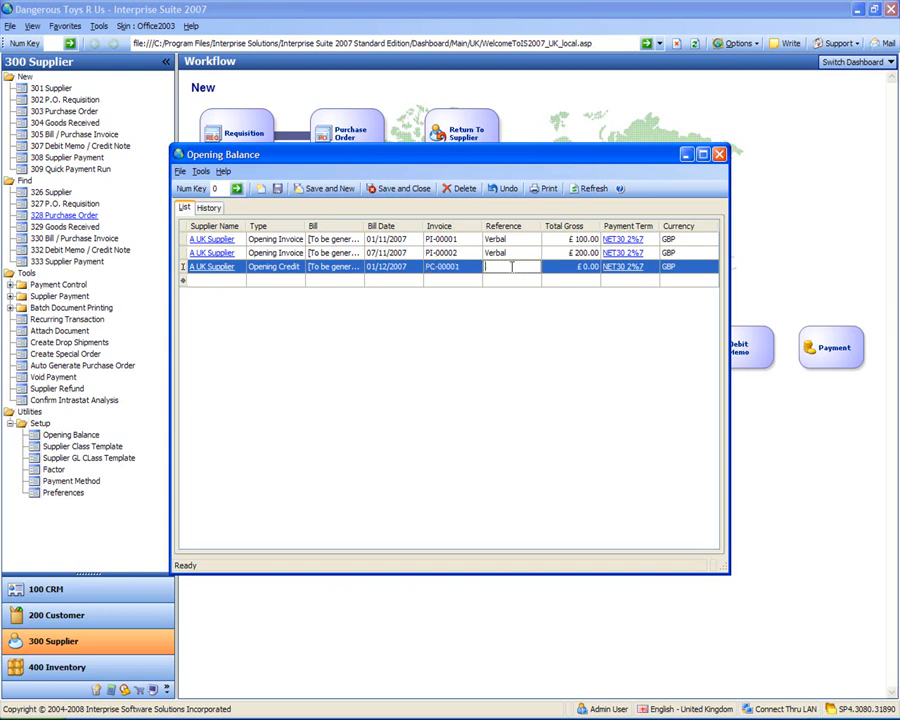
left_click(580, 267)
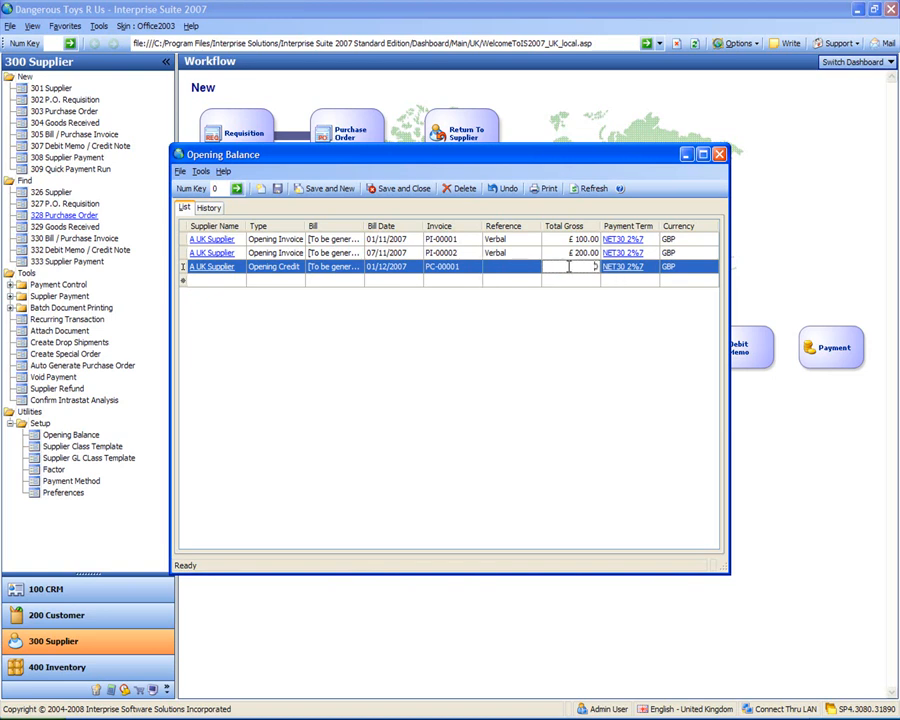
type("50")
left_click(640, 265)
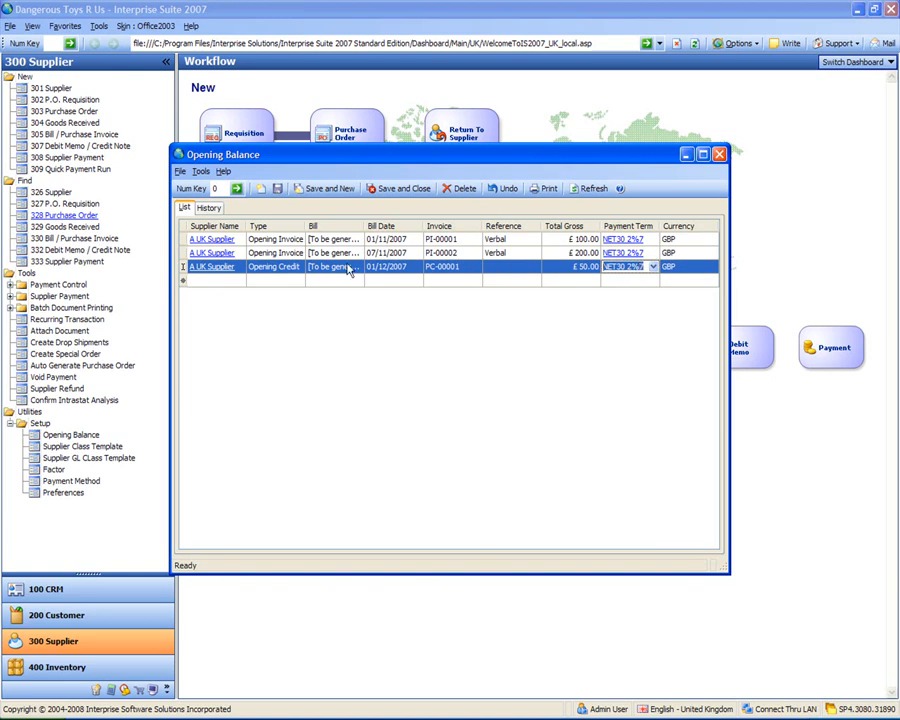
left_click(226, 282)
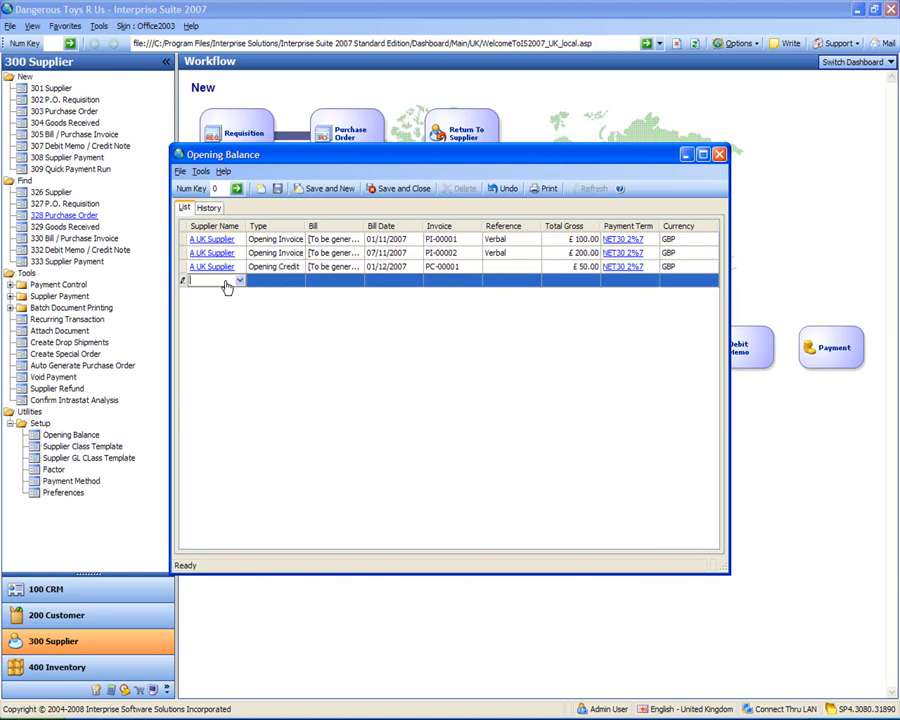
- Pick the French supplier for the new line and set bill date 14/12/2007
type("fro")
key("BackSpace")
key("BackSpace")
type("ren")
key("Tab")
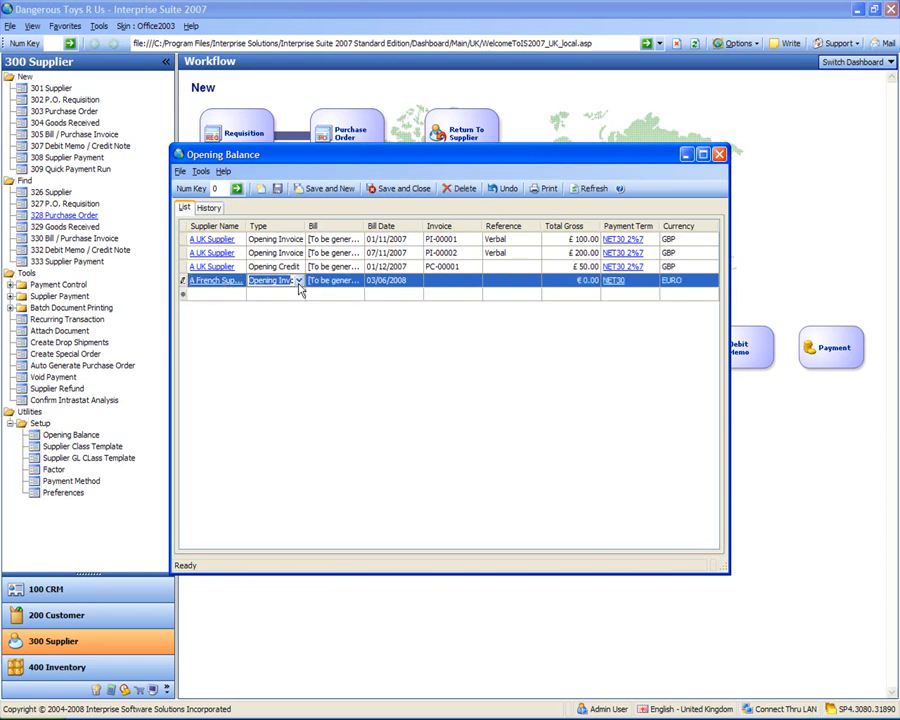
left_click(417, 282)
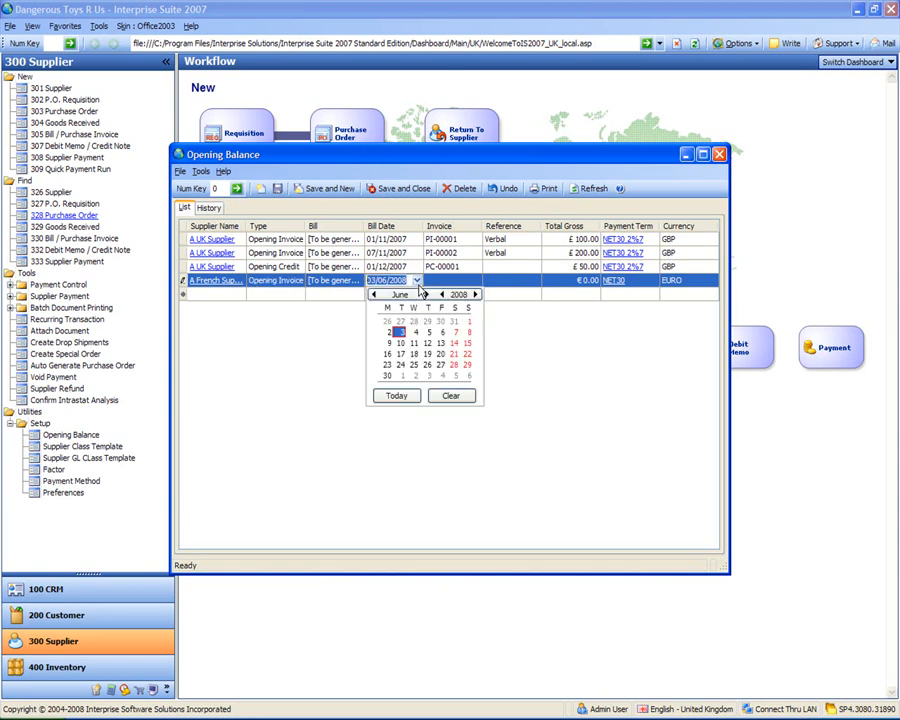
left_click(374, 295)
left_click(374, 295)
left_click(374, 295)
left_click(374, 295)
left_click(374, 295)
left_click(374, 295)
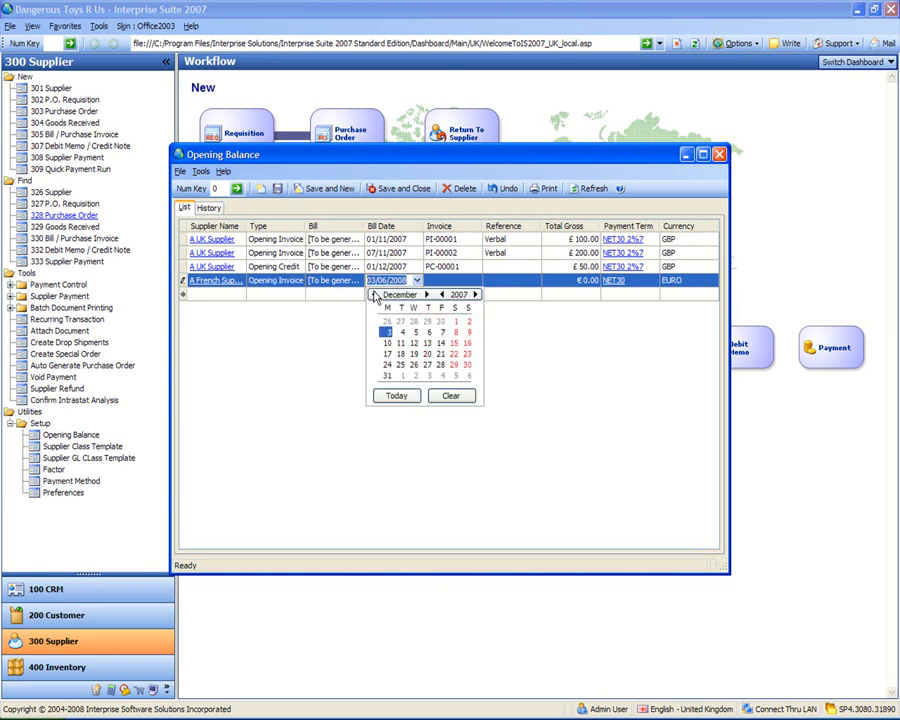
left_click(440, 343)
- Enter invoice PI-00003, reference 123 and total €1,000.00
left_click(459, 280)
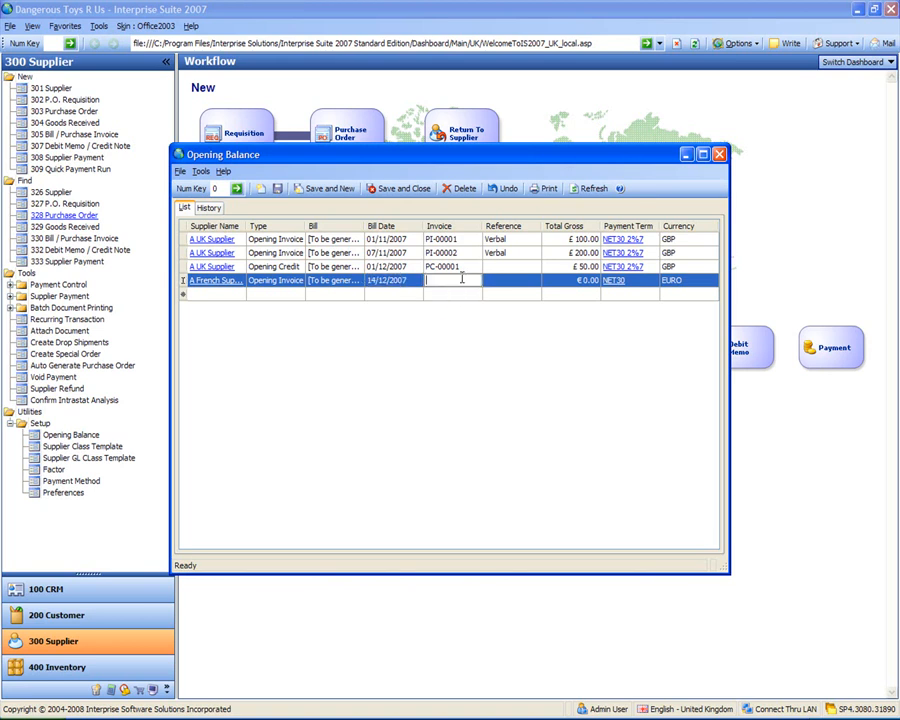
type("PI-00003")
left_click(534, 280)
type("123")
key("Tab")
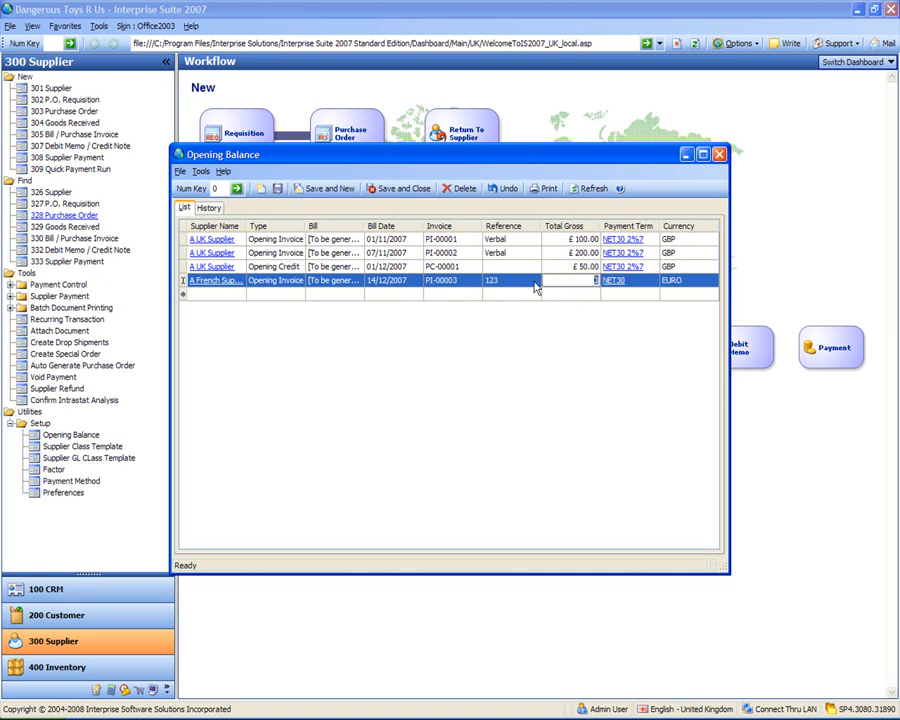
type("1000")
key("Tab")
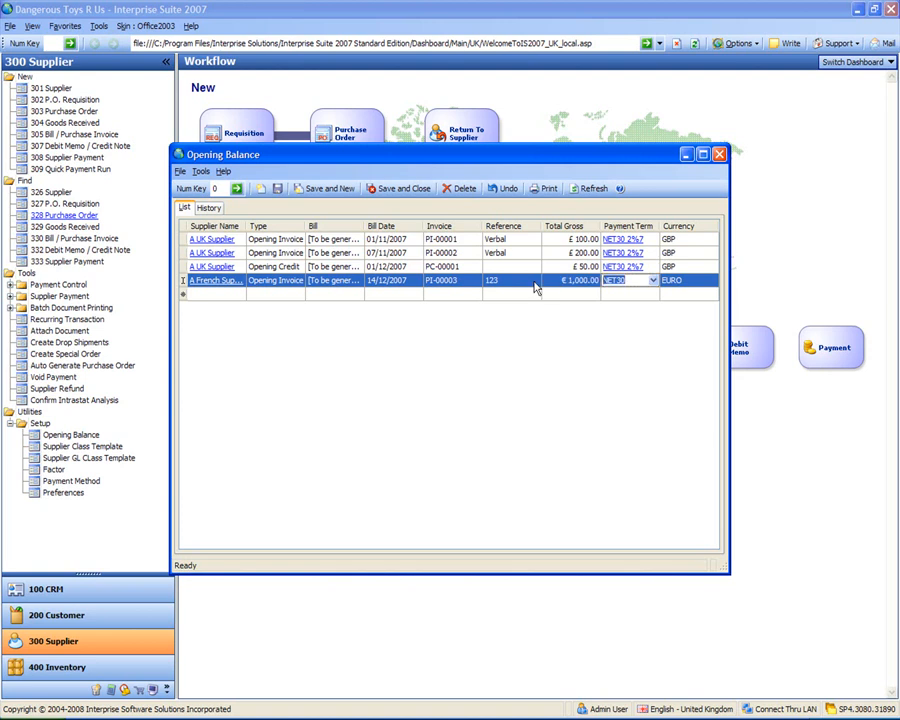
- Add a line for the US supplier with bill date 01/12/2007
left_click(192, 295)
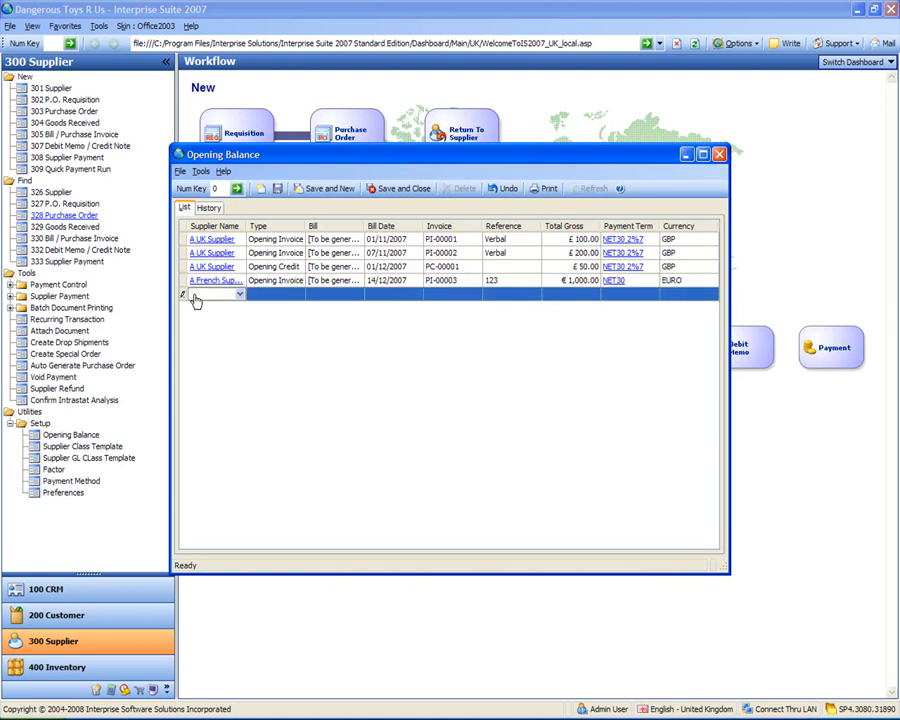
type("us")
key("Tab")
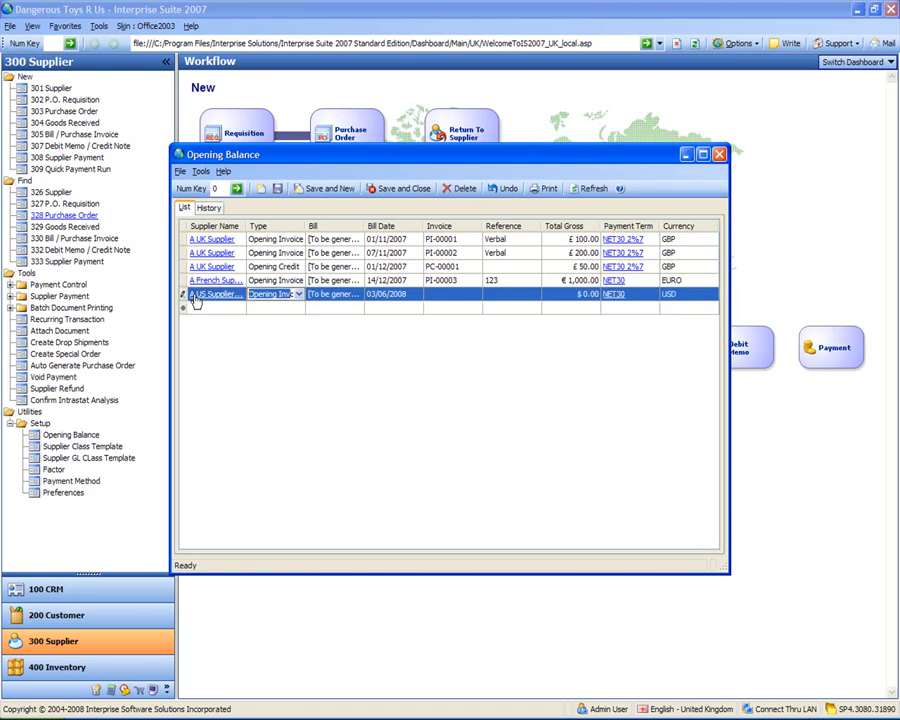
key("Tab")
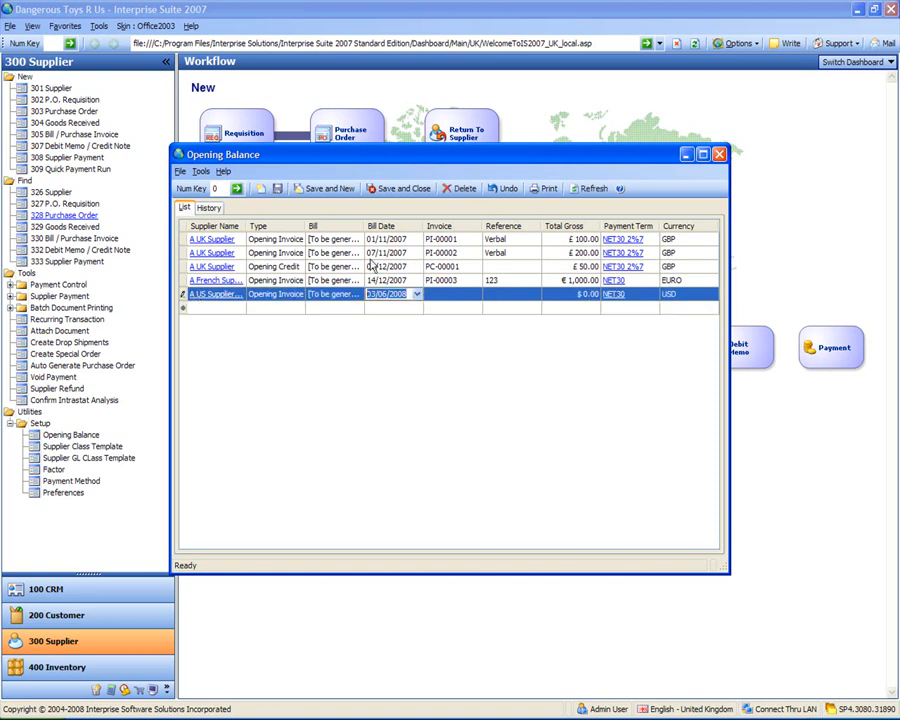
left_click(416, 295)
left_click(374, 309)
left_click(374, 309)
left_click(375, 311)
left_click(375, 311)
left_click(375, 311)
left_click(375, 311)
left_click(375, 311)
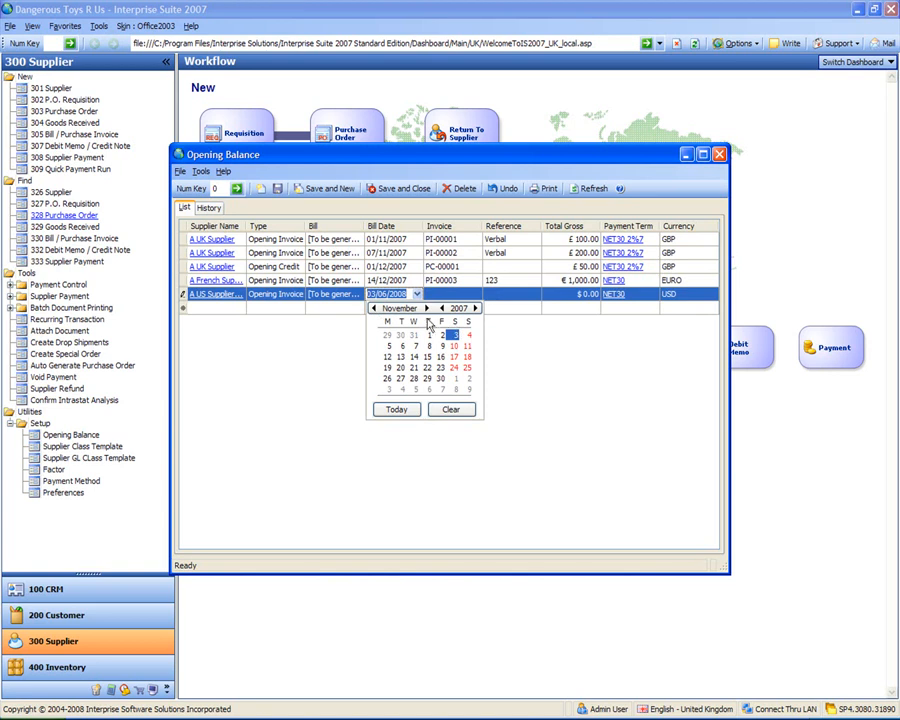
left_click(427, 308)
left_click(456, 335)
- Enter invoice PI-00004, reference 234 and total $2,000.00
left_click(467, 293)
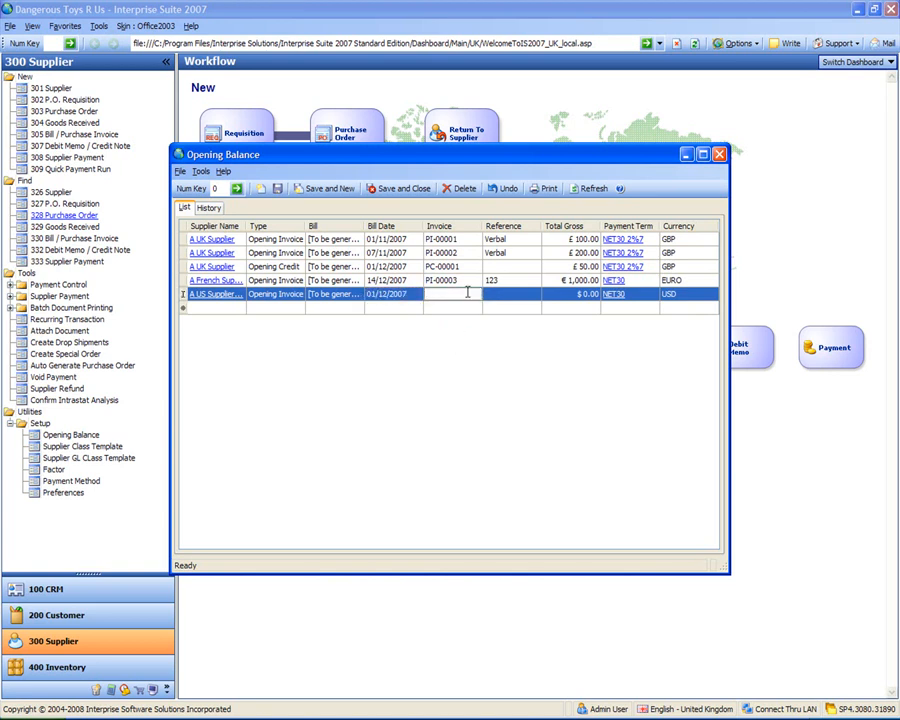
type("PI-00004")
key("Tab")
type("234")
key("Tab")
type("2")
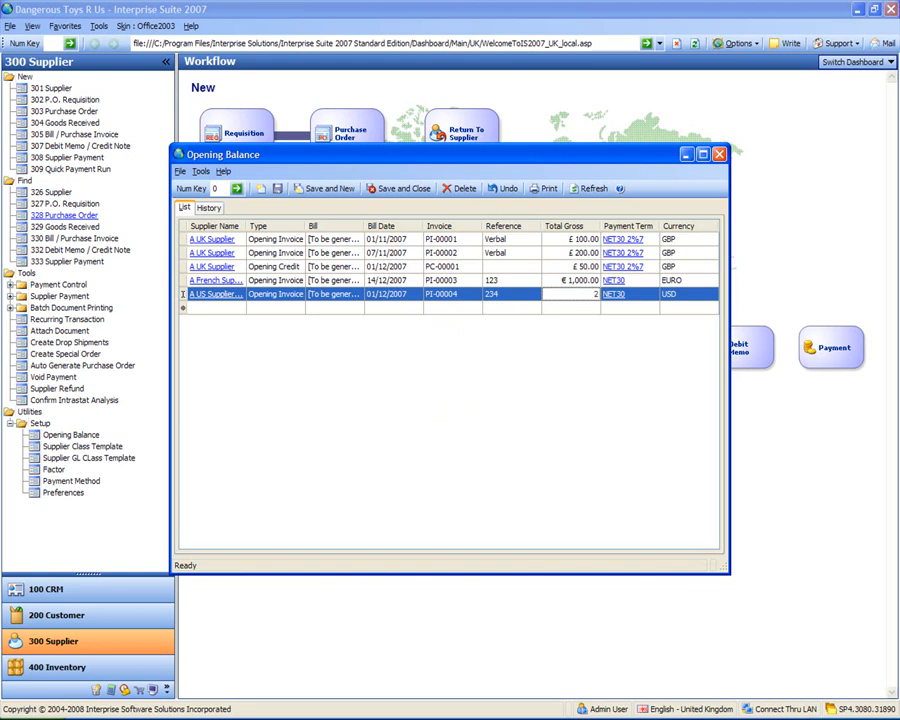
type(",00000")
key("Tab")
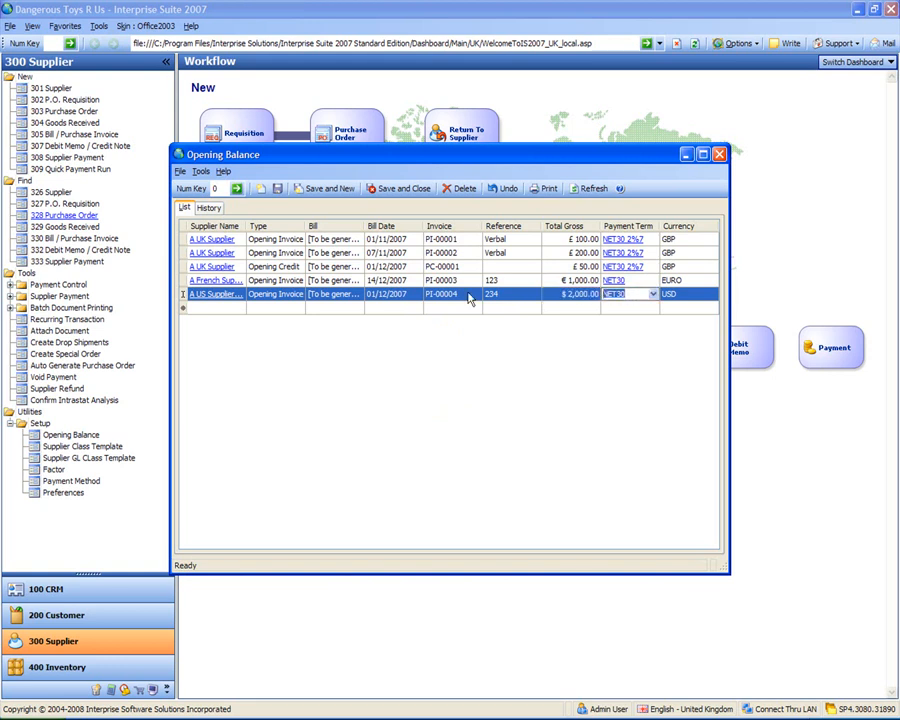
left_click(486, 341)
- Save the balances, check OBS-000001 to OBS-000005 in History, then save and close
left_click(278, 190)
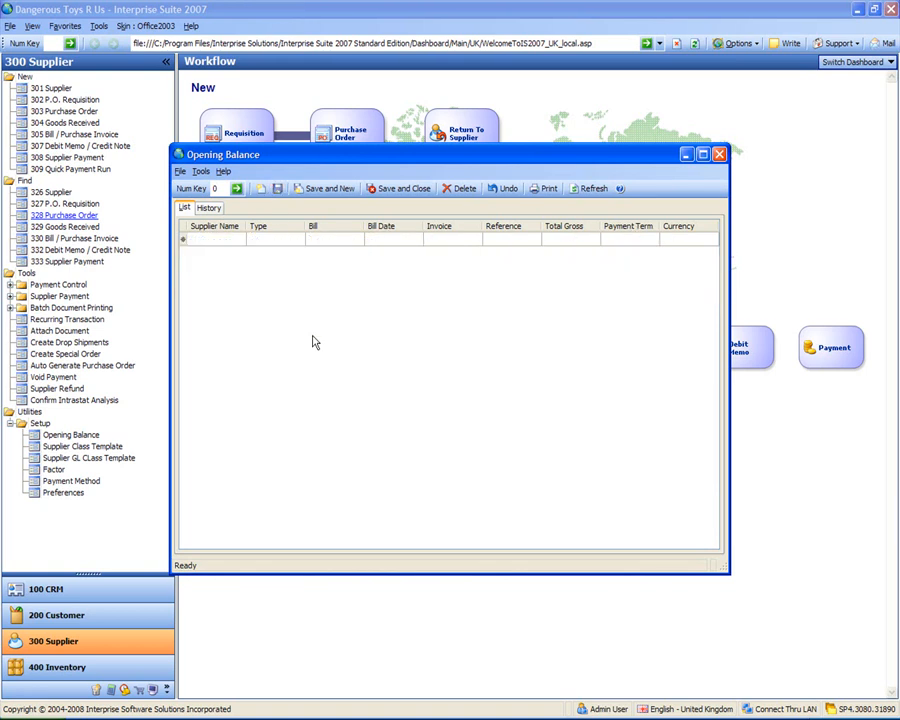
left_click(211, 210)
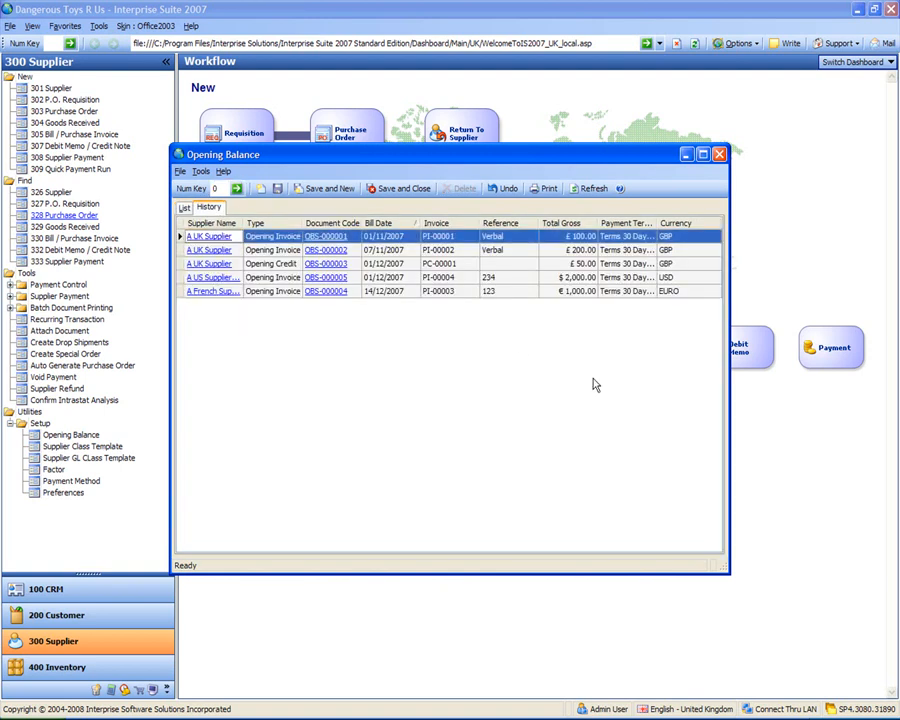
left_click(393, 189)
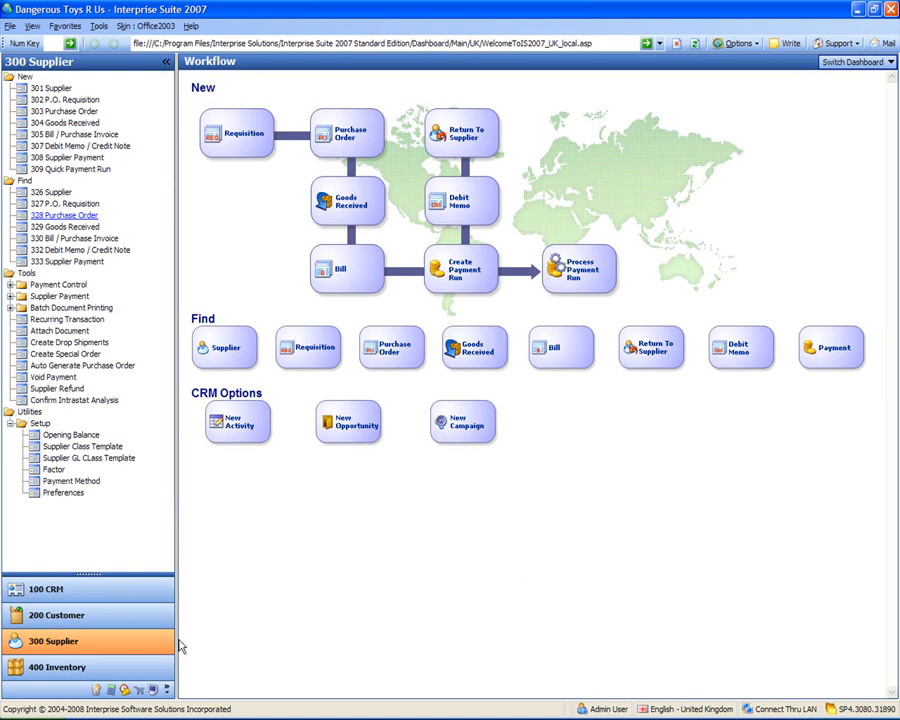
- Launch the Import Wizard from 900 System Manager and choose Supplier as the table source
left_click(153, 690)
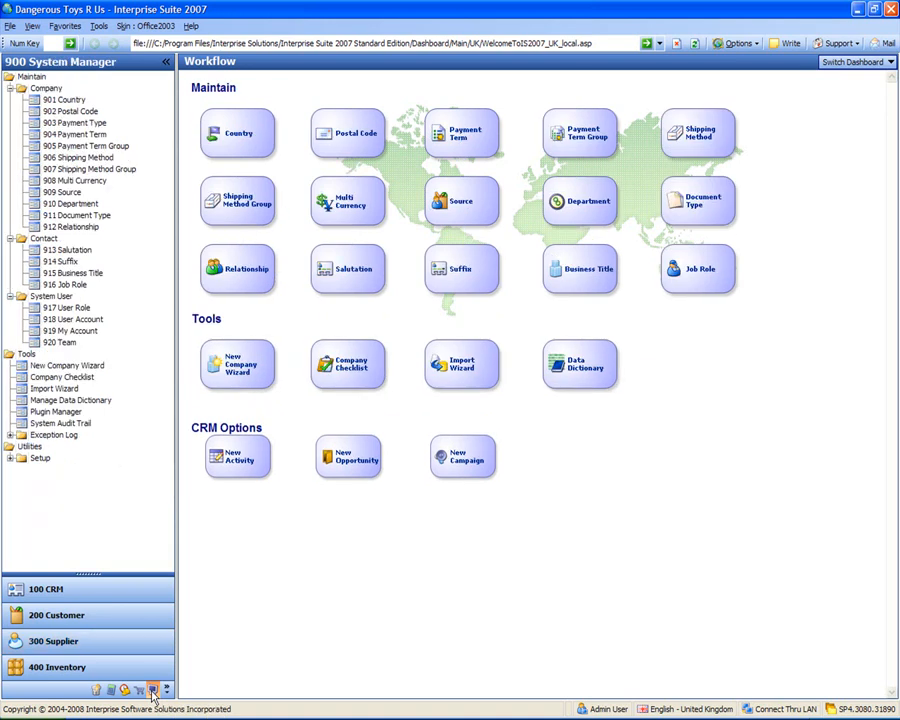
left_click(461, 374)
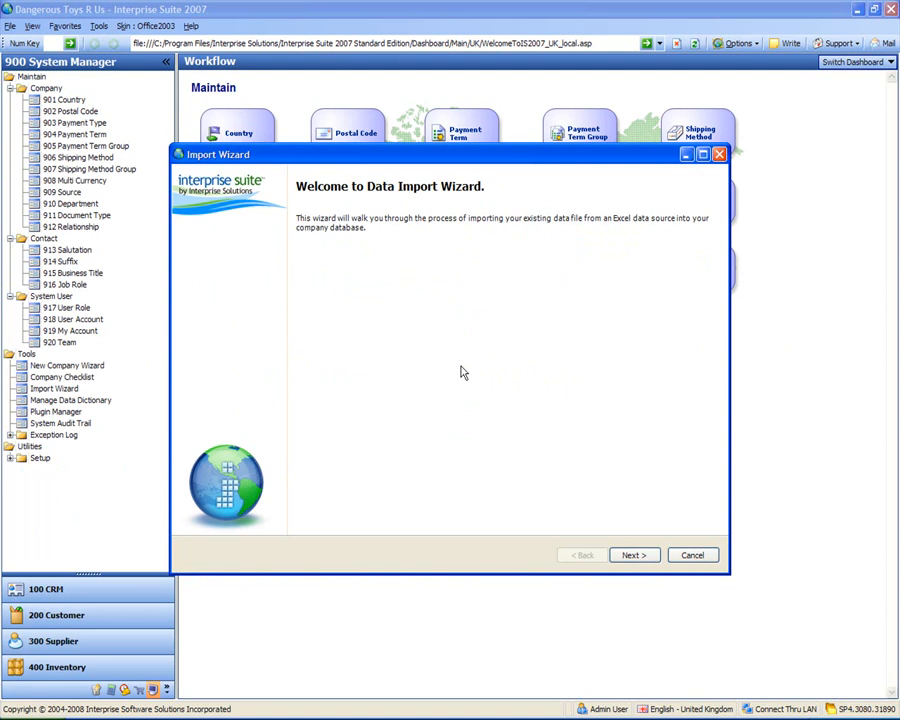
left_click(631, 557)
left_click(675, 221)
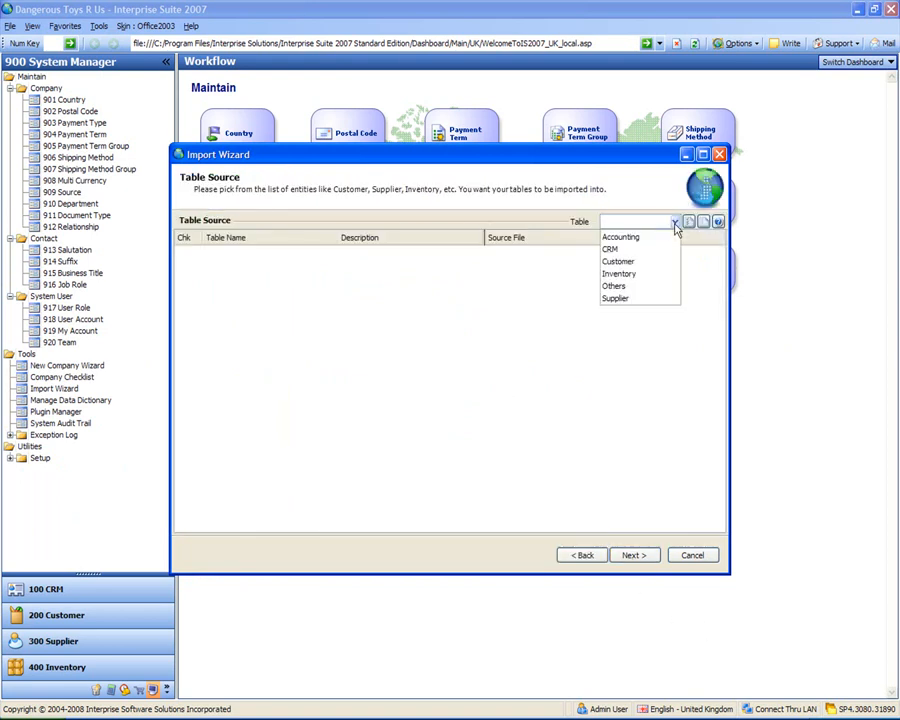
left_click(651, 302)
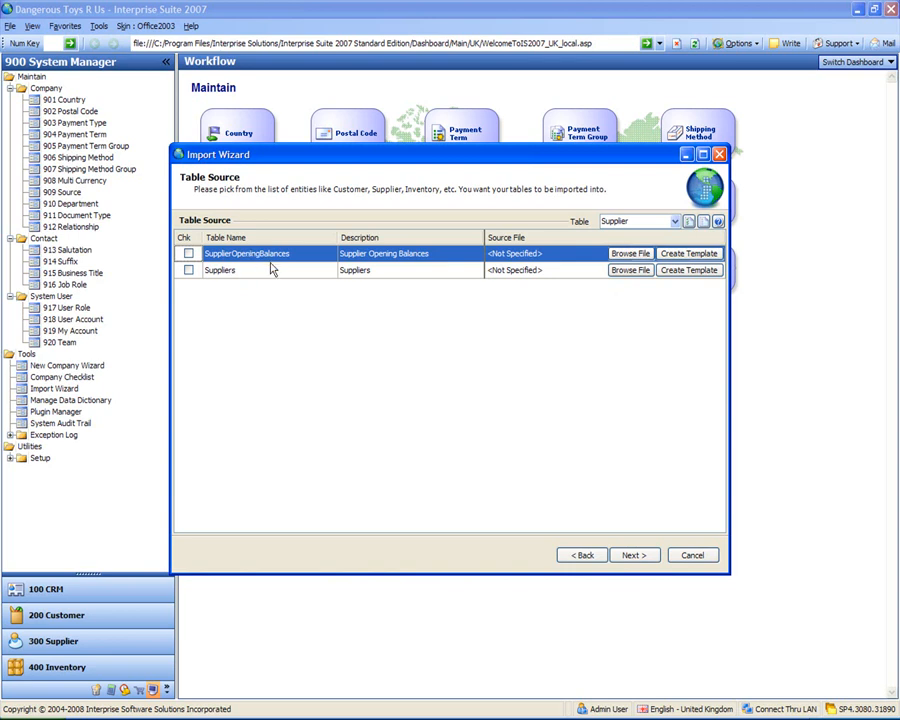
- Set Suppliers Import.xls as the source file for the Suppliers table
left_click(637, 275)
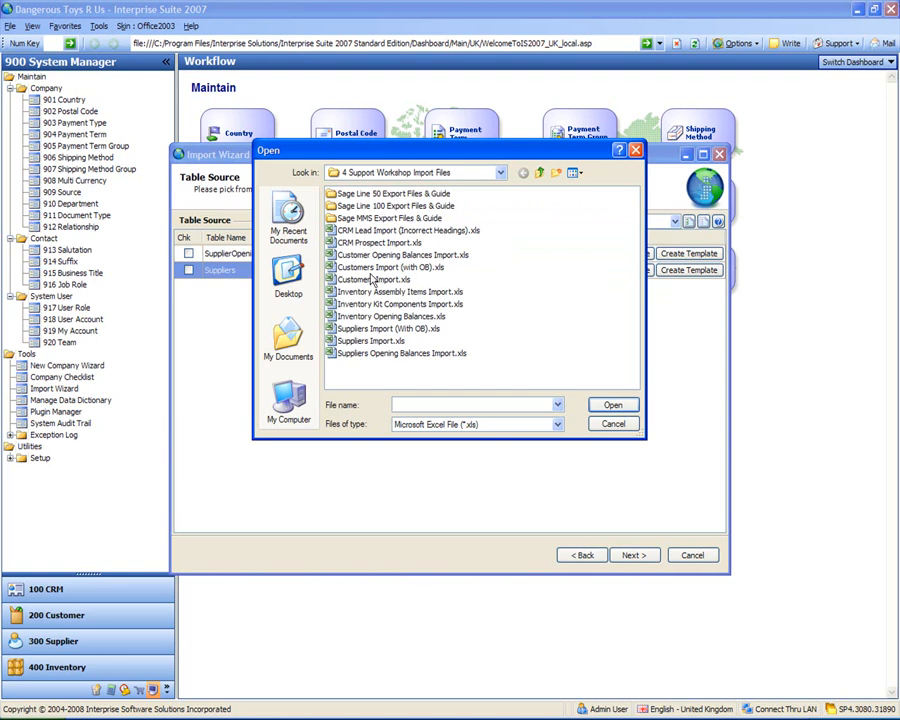
left_click(366, 331)
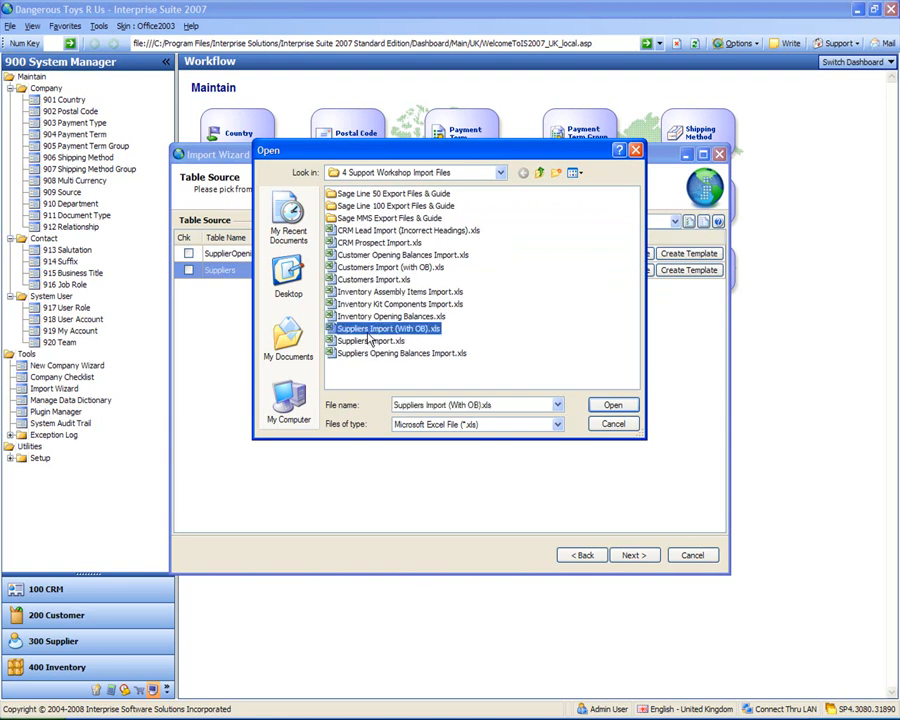
left_click(368, 342)
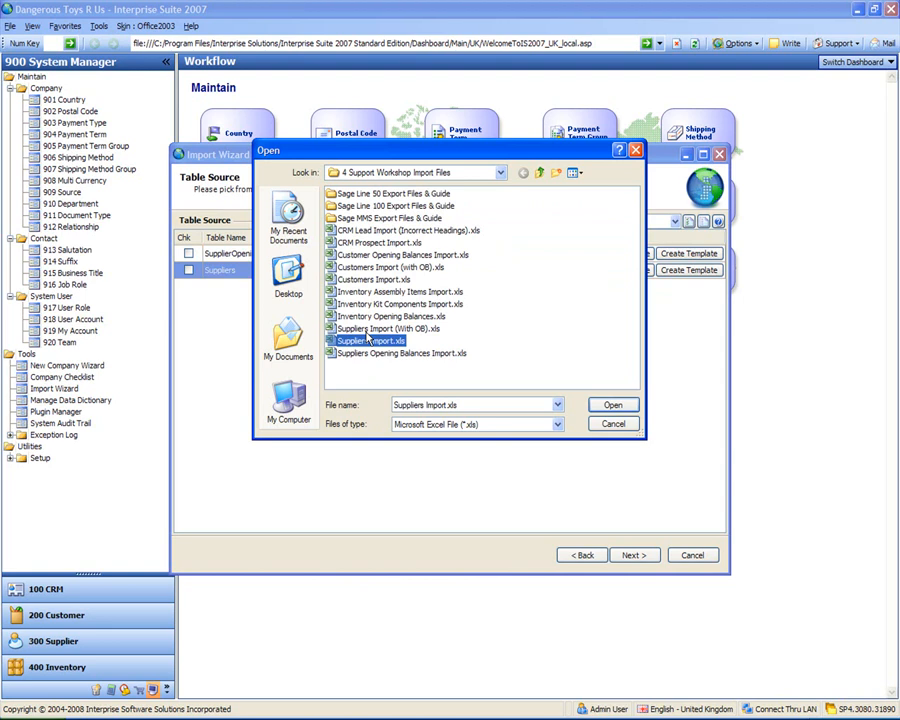
left_click(369, 333)
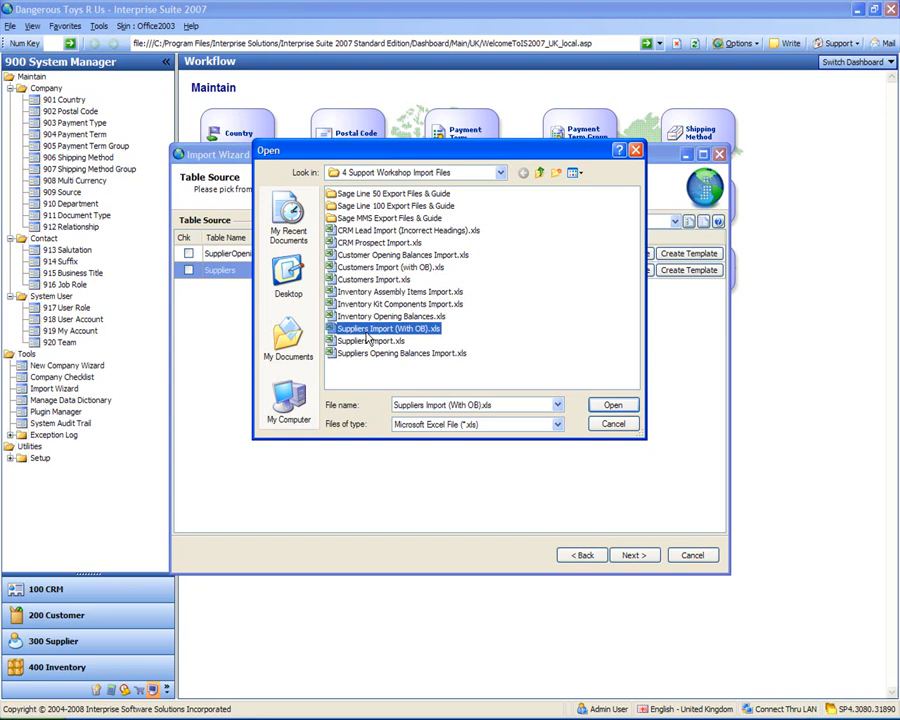
left_click(378, 354)
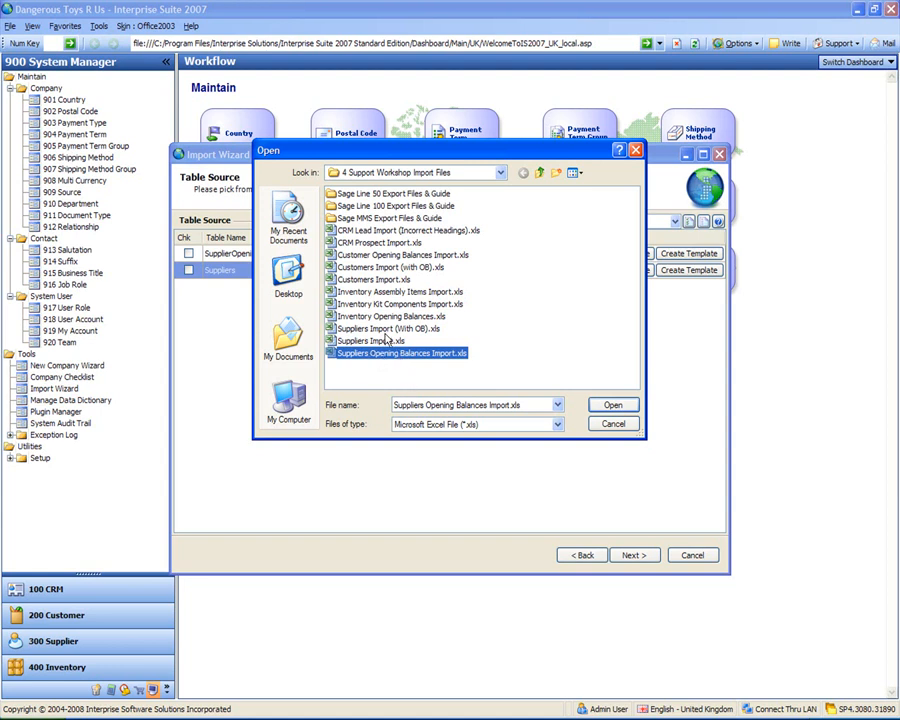
left_click(387, 331)
left_click(370, 341)
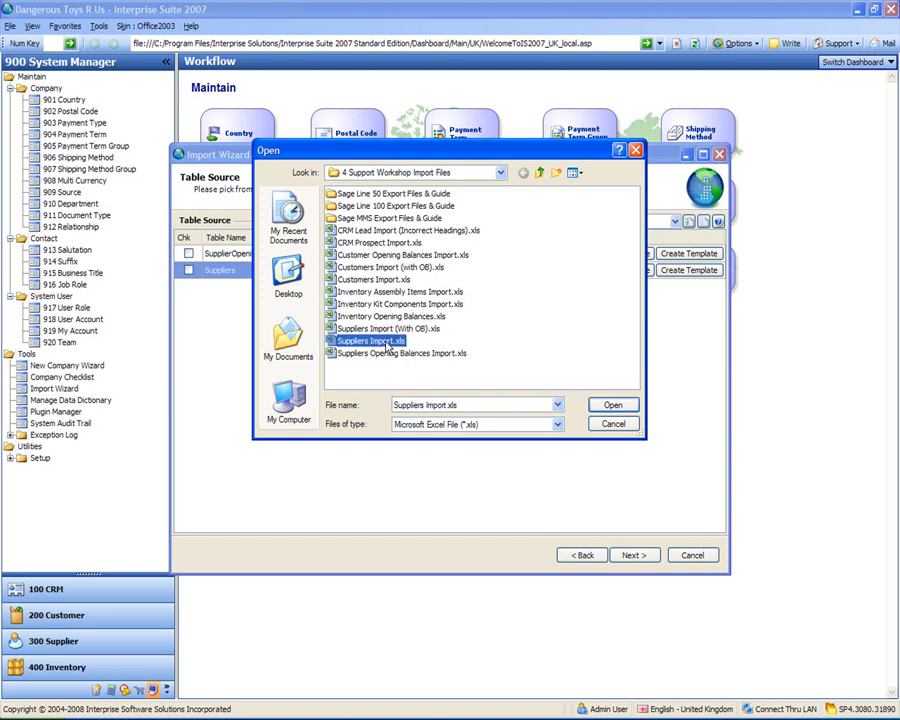
left_click(610, 406)
- Import the supplier records, finish the wizard, and reopen the Import Wizard
left_click(642, 558)
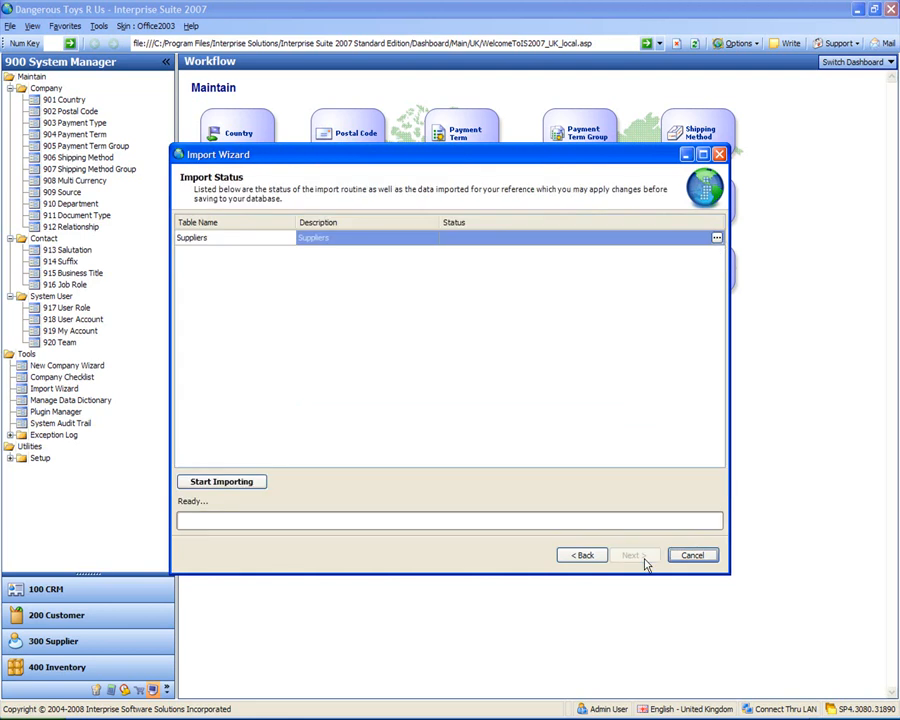
left_click(232, 485)
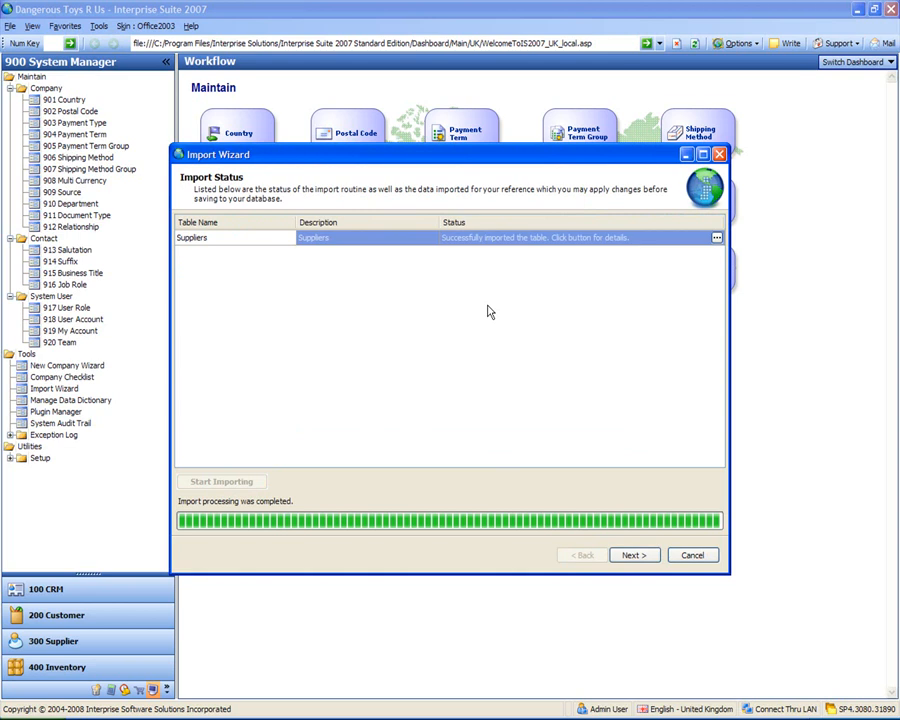
left_click(635, 557)
left_click(635, 557)
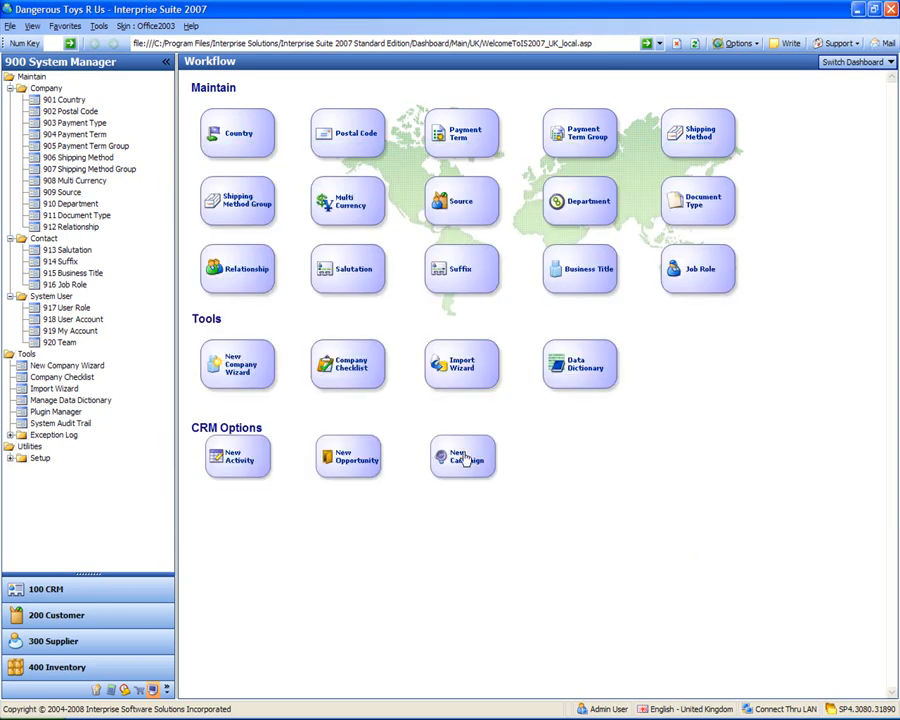
left_click(459, 364)
- Re-import the Suppliers table from the supplier file with opening balances and finish the wizard
left_click(636, 556)
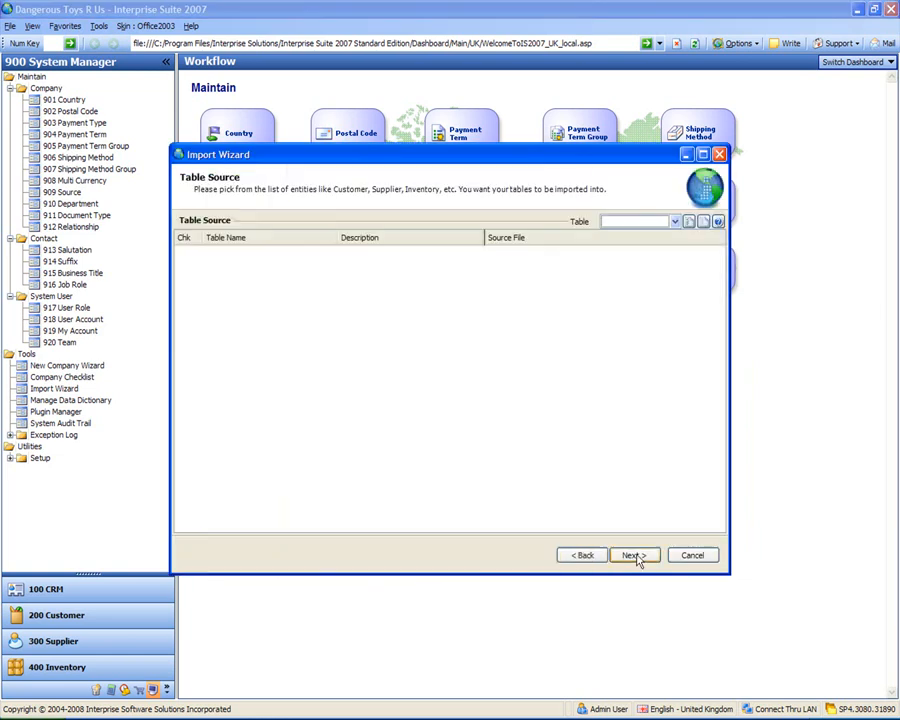
left_click(675, 222)
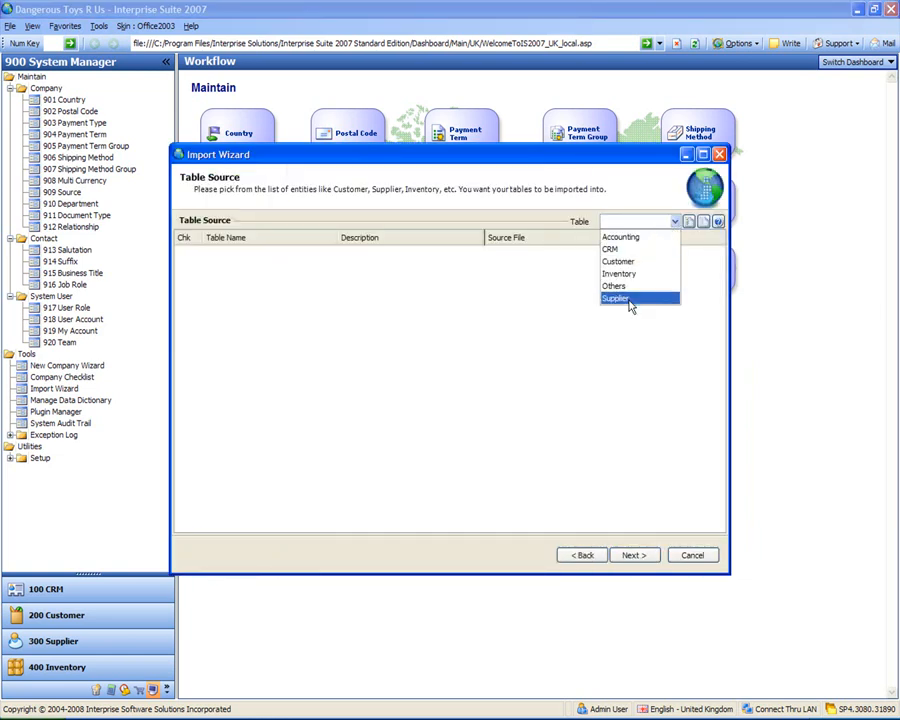
left_click(630, 298)
left_click(628, 271)
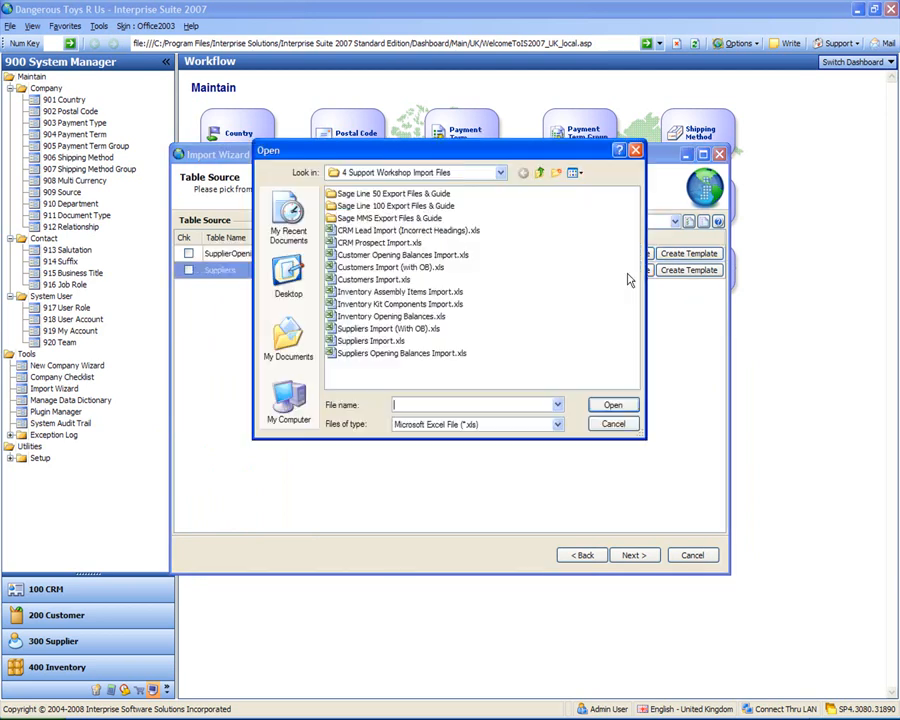
double_click(366, 330)
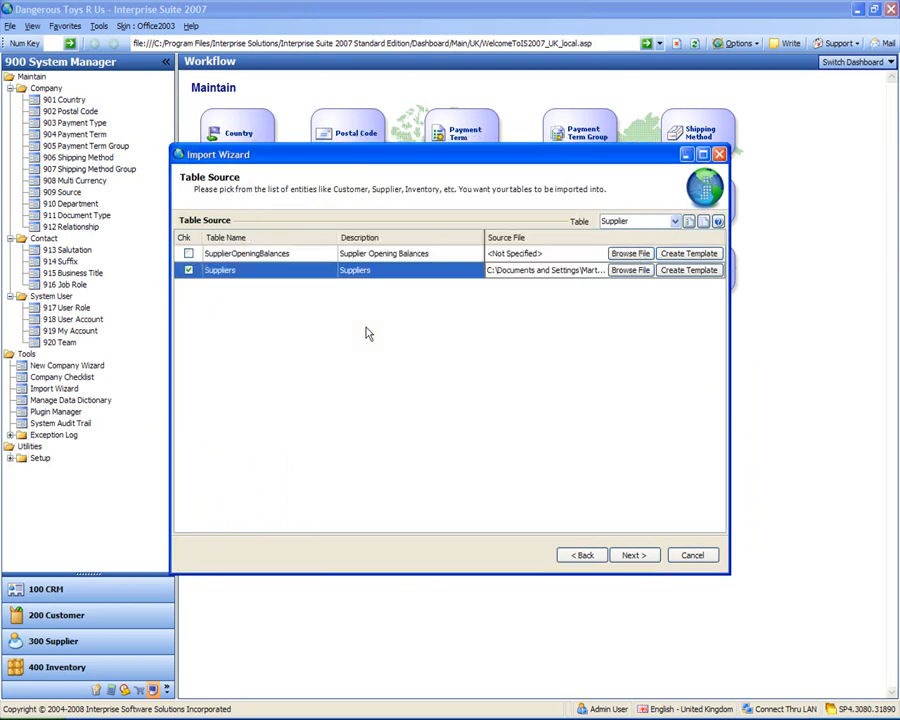
left_click(634, 555)
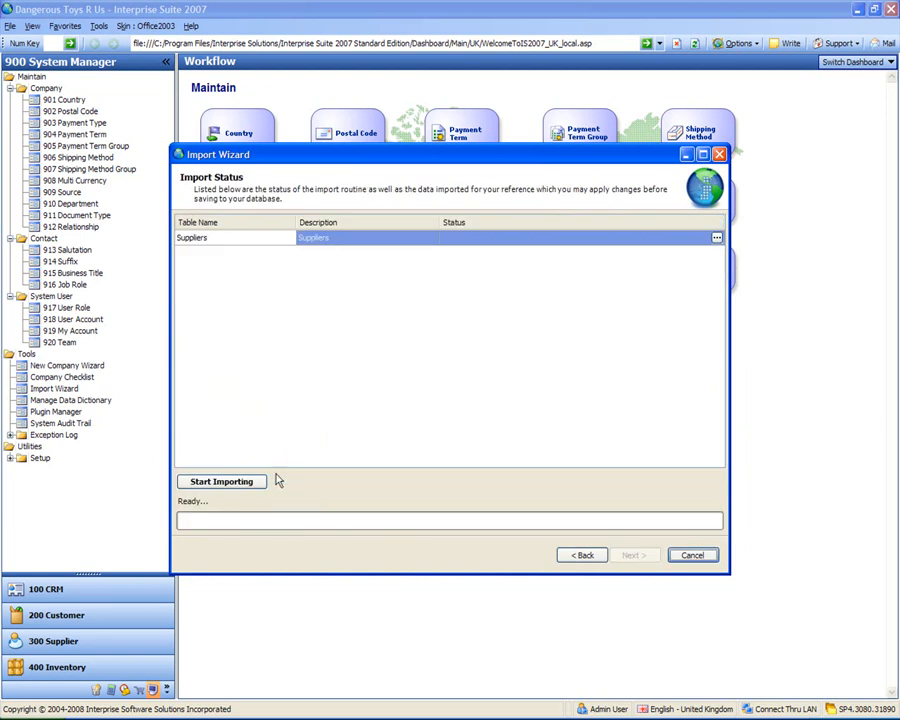
left_click(222, 482)
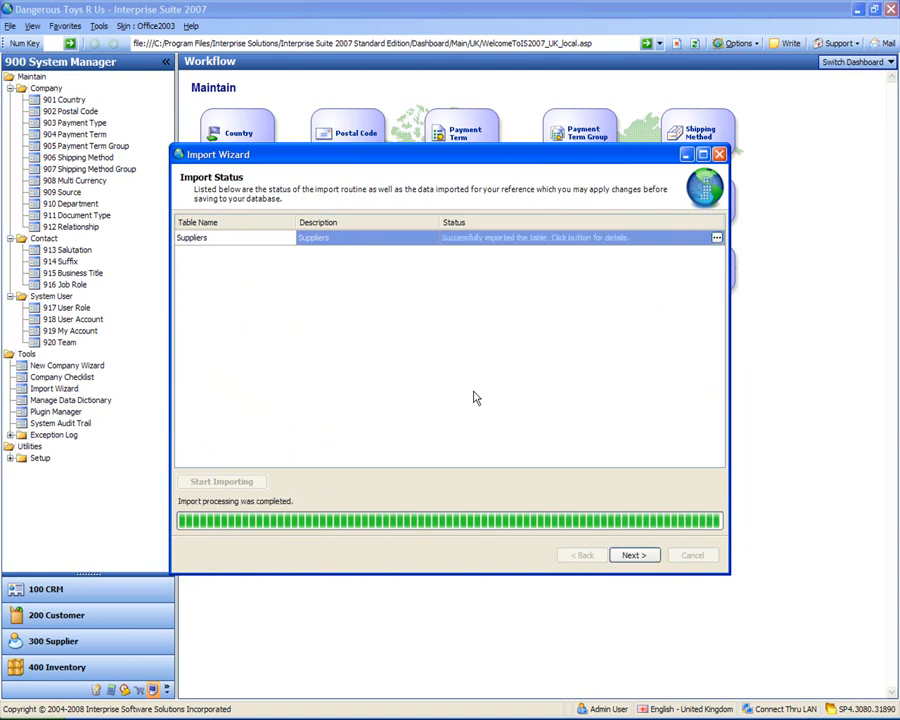
left_click(632, 556)
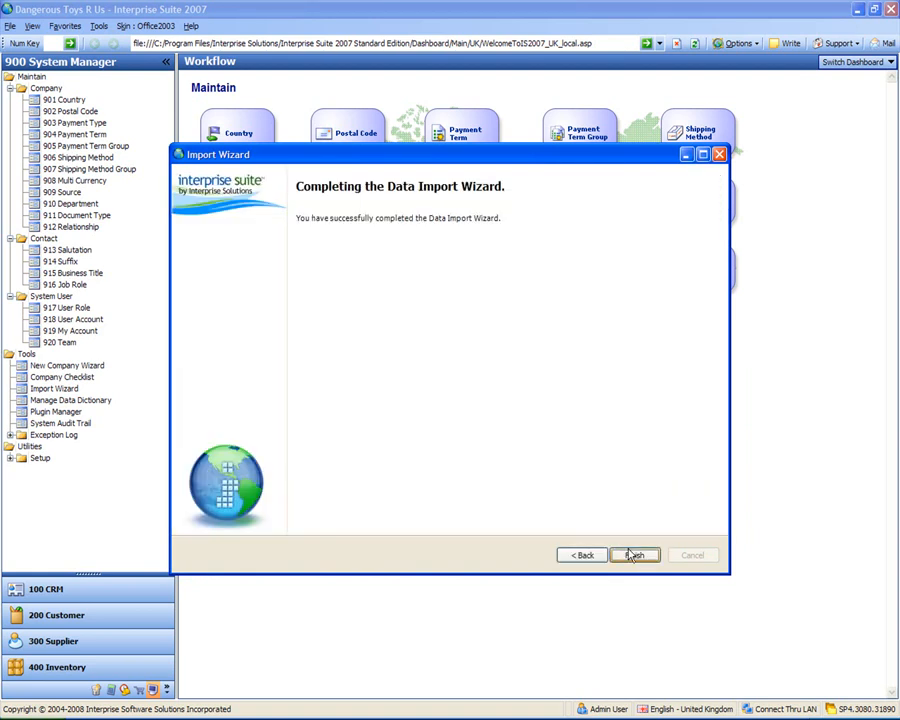
left_click(631, 555)
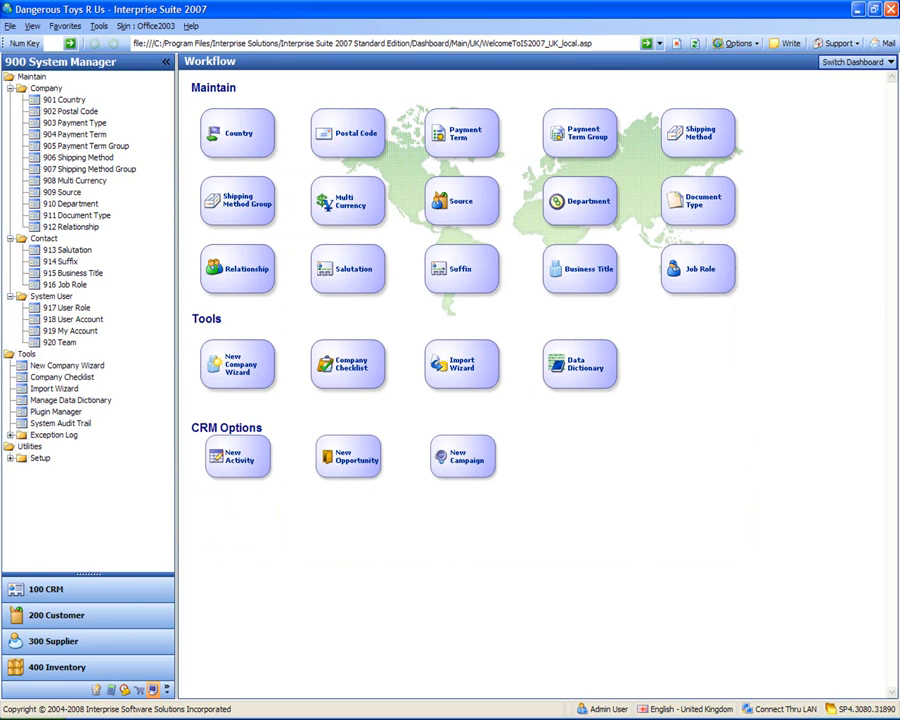
key("alt+Tab")
- Open Suppliers Opening Balances Import.xls from the import files folder in Excel
left_click(445, 224)
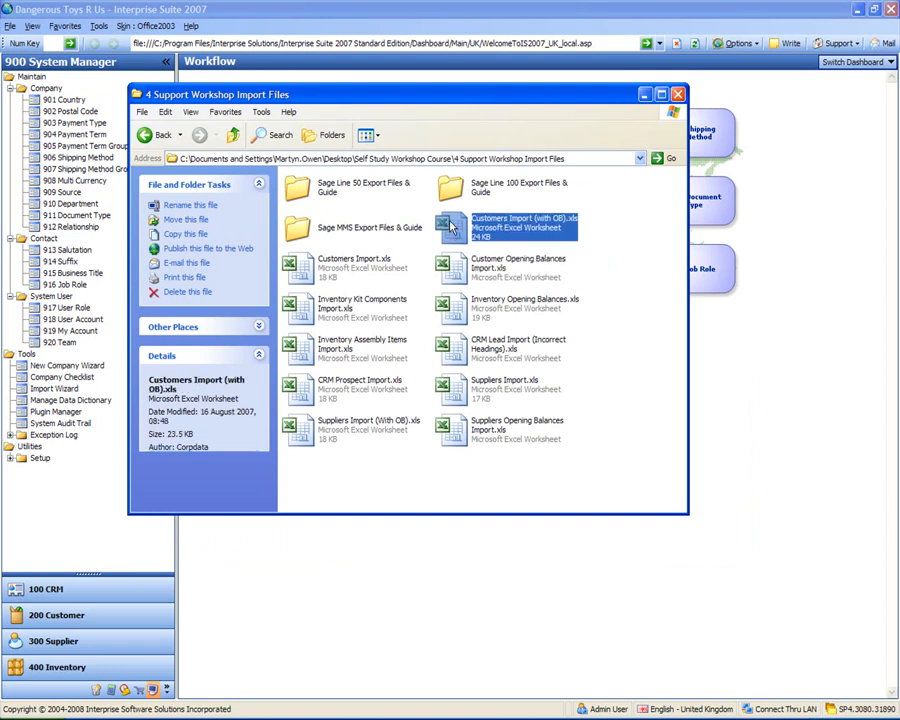
left_click_drag(451, 102, 449, 74)
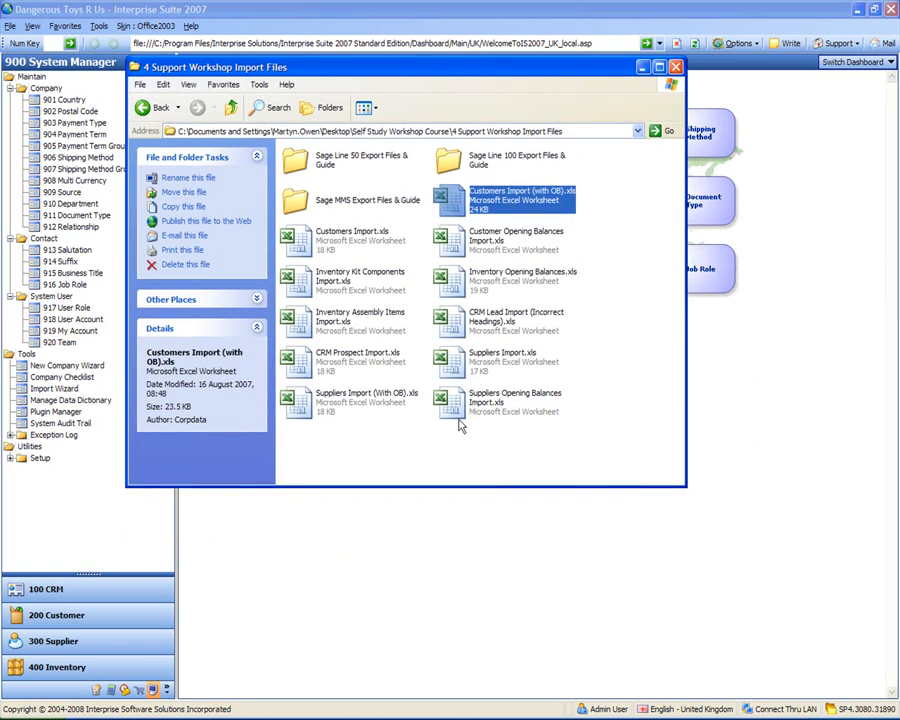
left_click(449, 461)
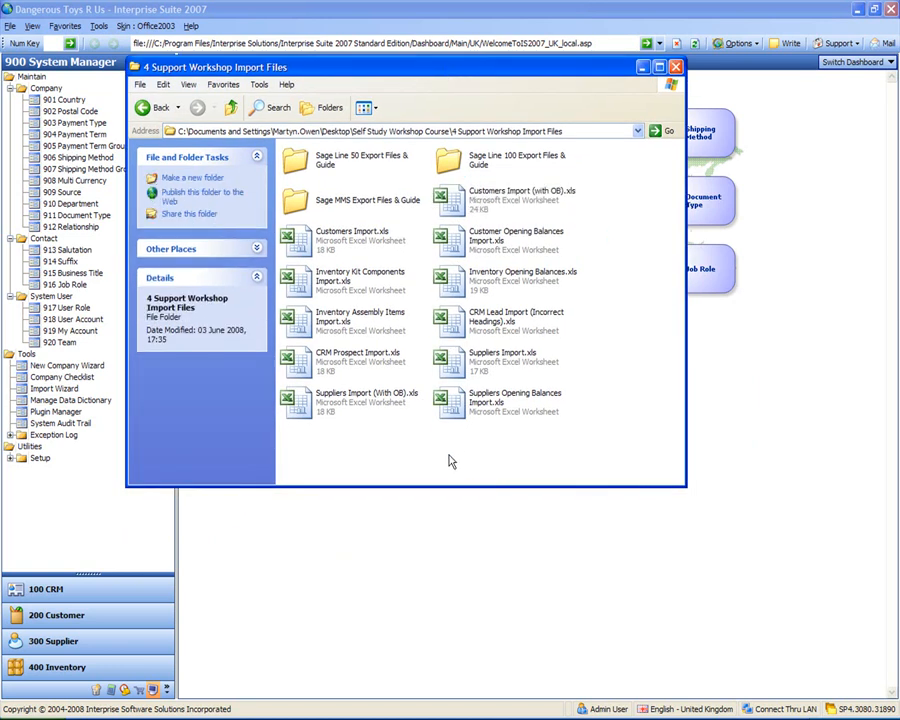
left_click(451, 403)
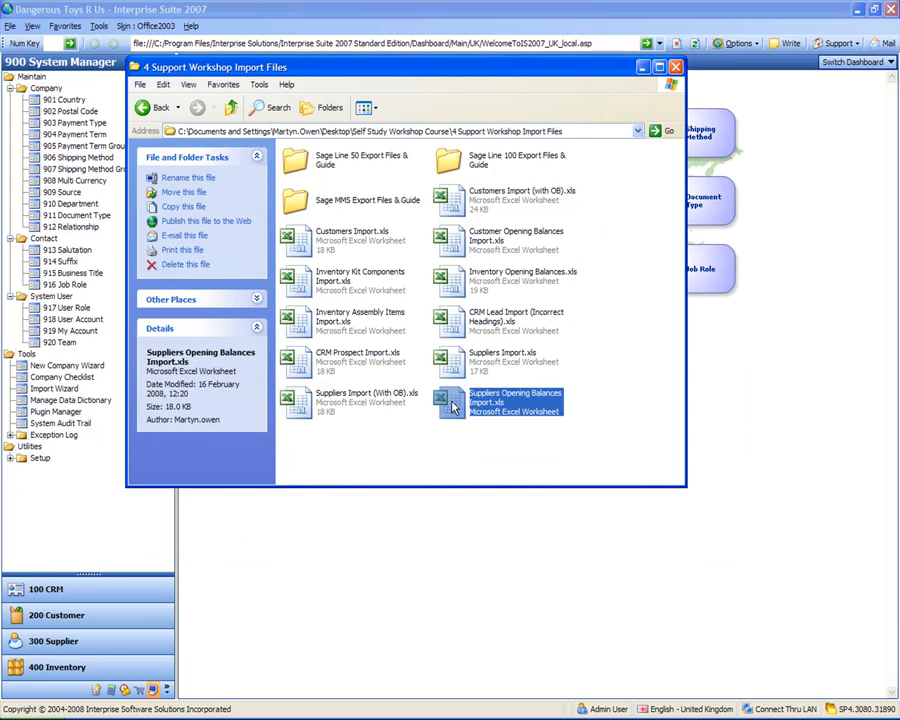
double_click(452, 404)
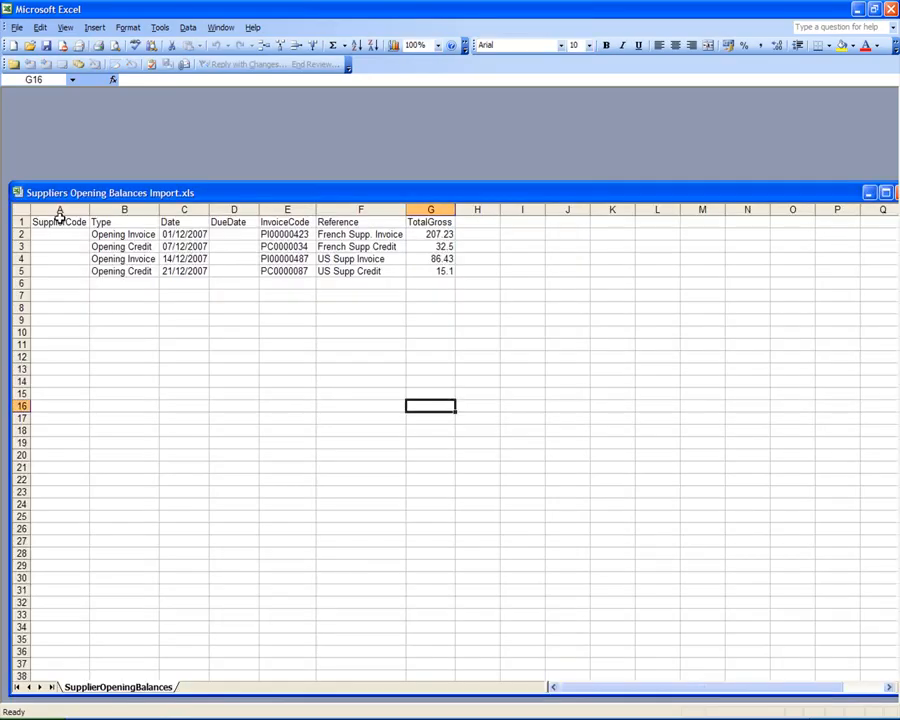
- Check the empty SupplierCode cell A2 and Reference cells F2–F5, then open Interprise's 300 Supplier module
left_click(61, 235)
left_click_drag(99, 198, 89, 104)
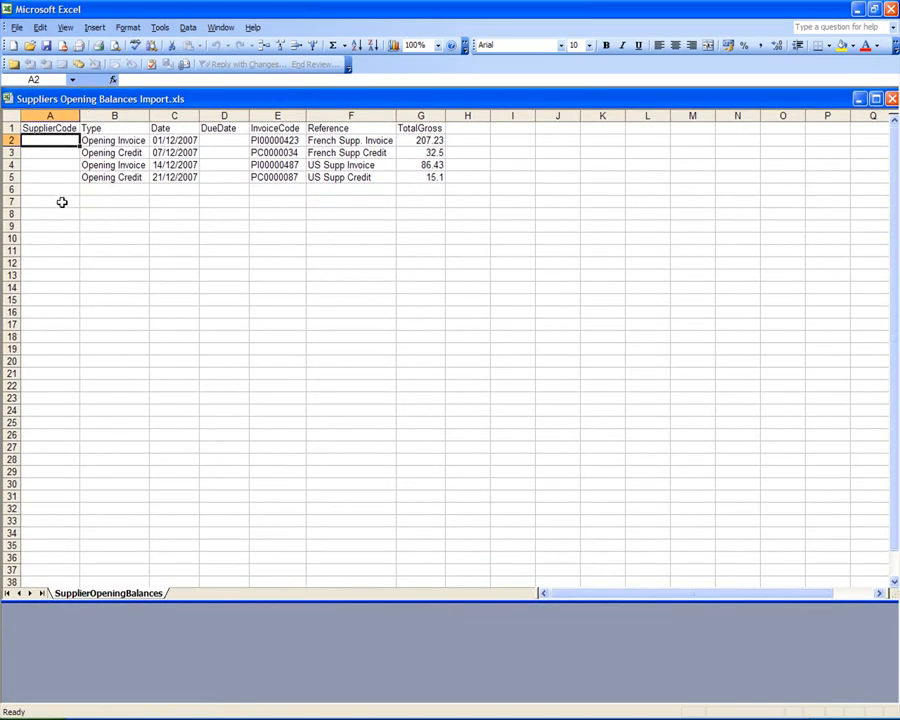
left_click(348, 143)
left_click(349, 151)
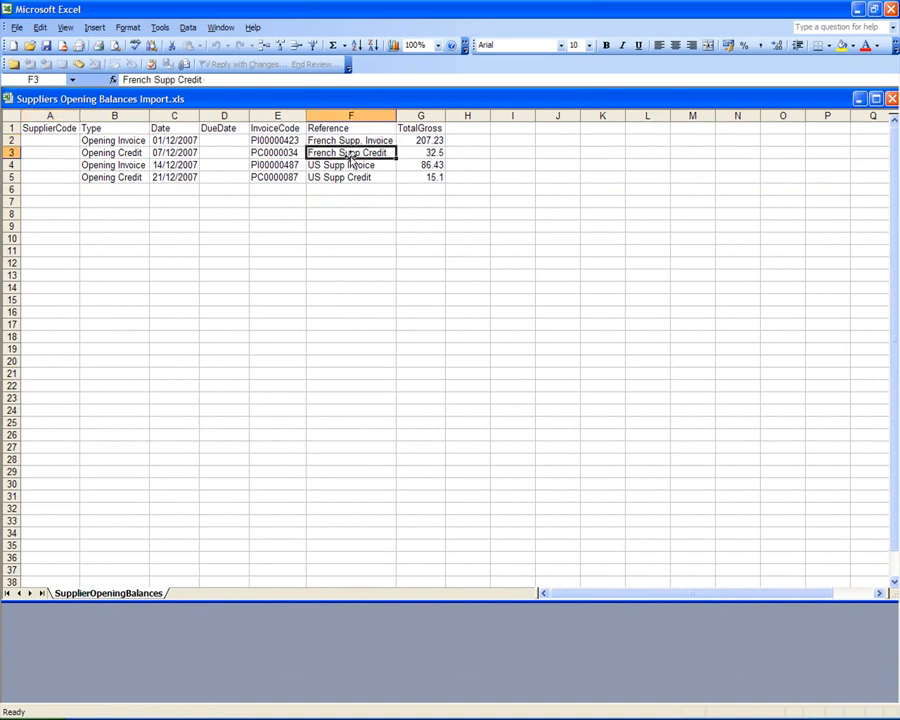
left_click(342, 165)
left_click(339, 177)
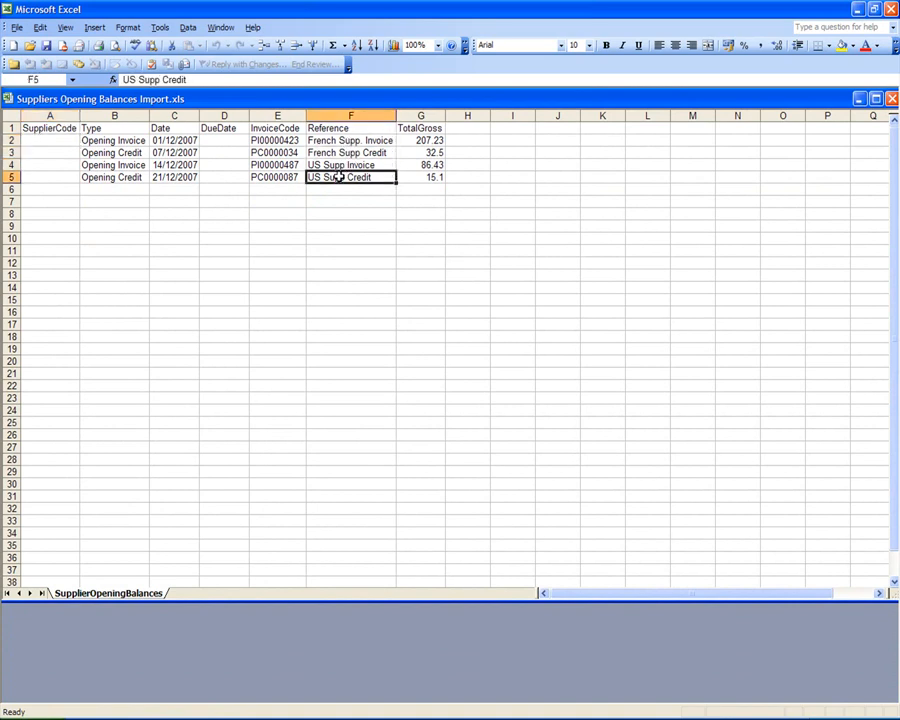
left_click(57, 141)
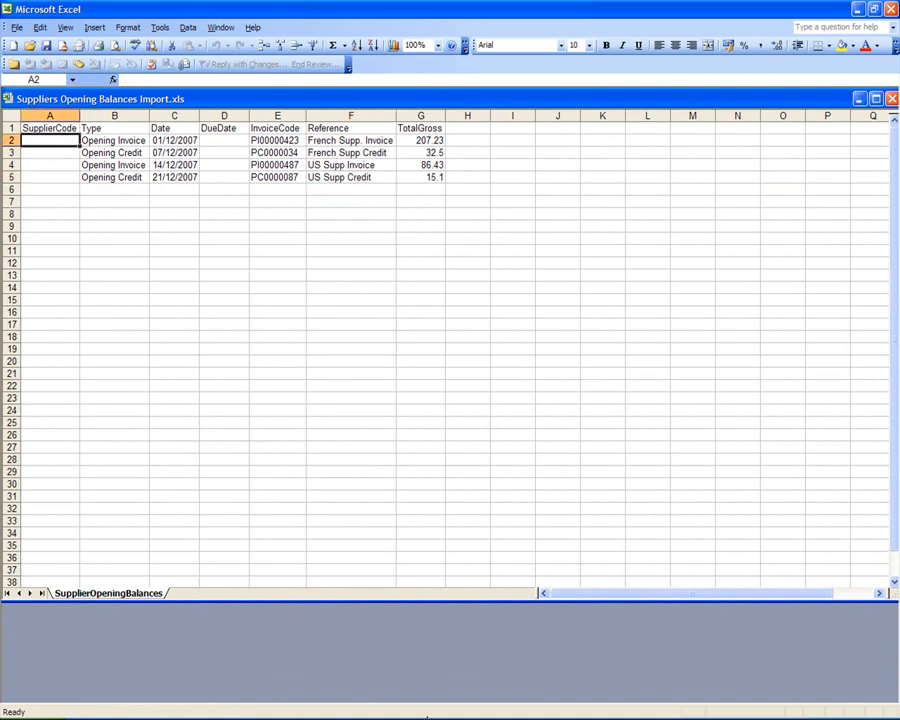
left_click(427, 717)
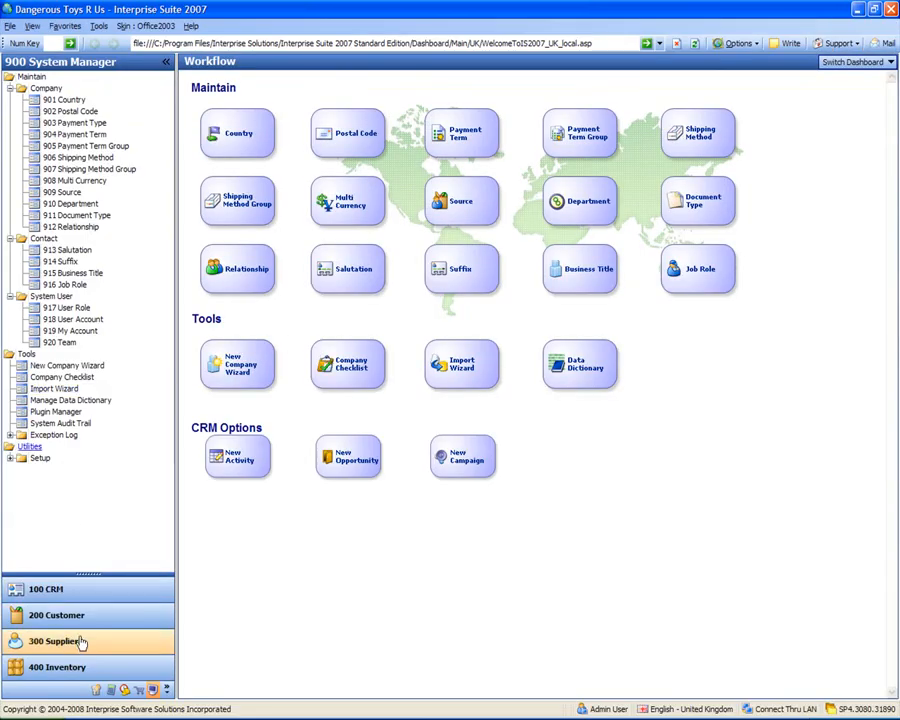
left_click(78, 637)
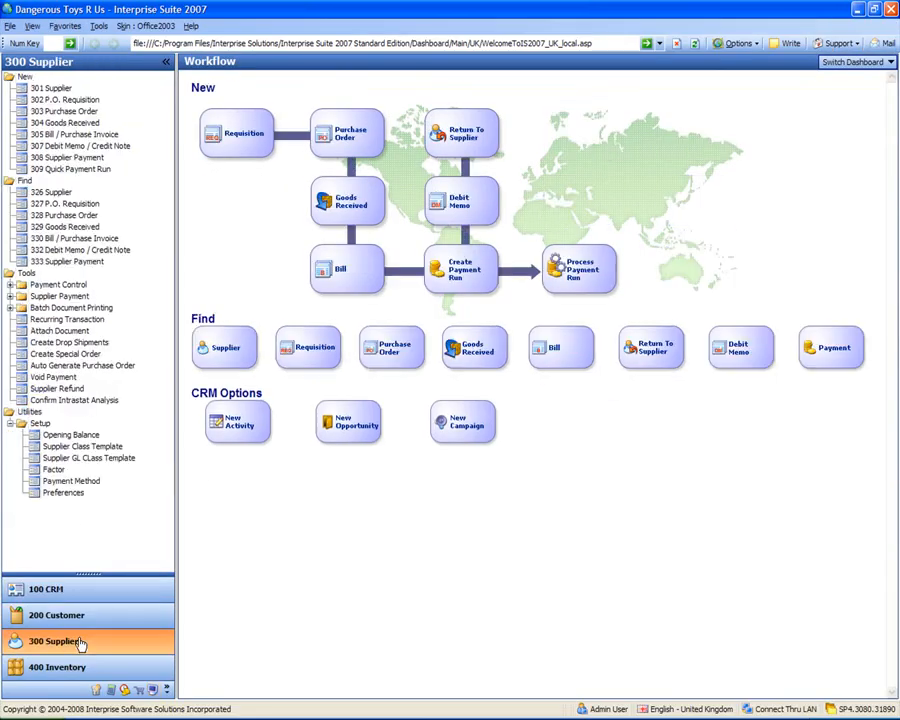
left_click(48, 193)
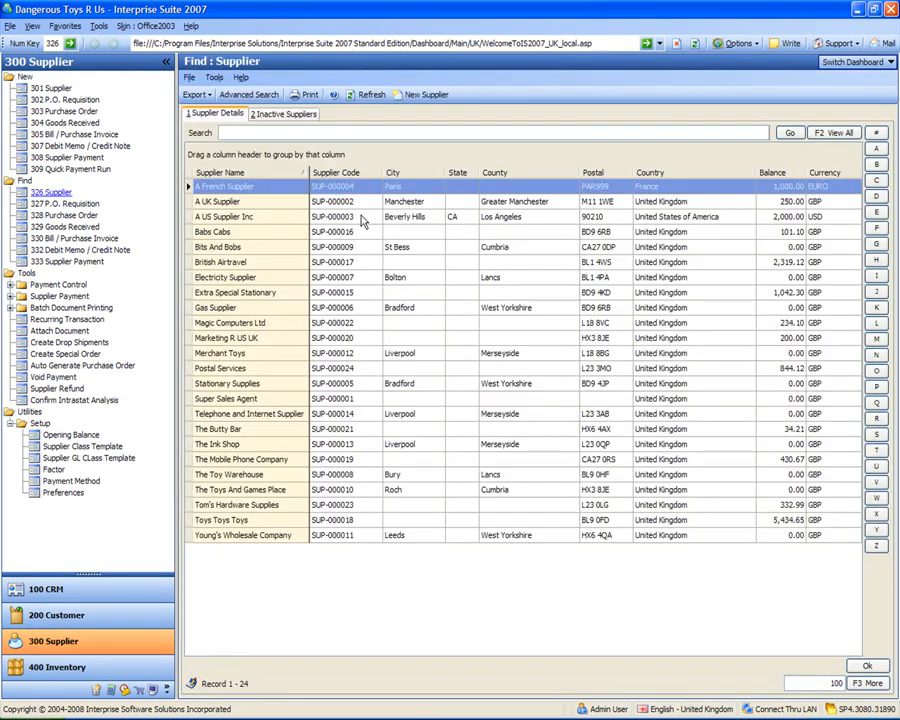
left_click(260, 188)
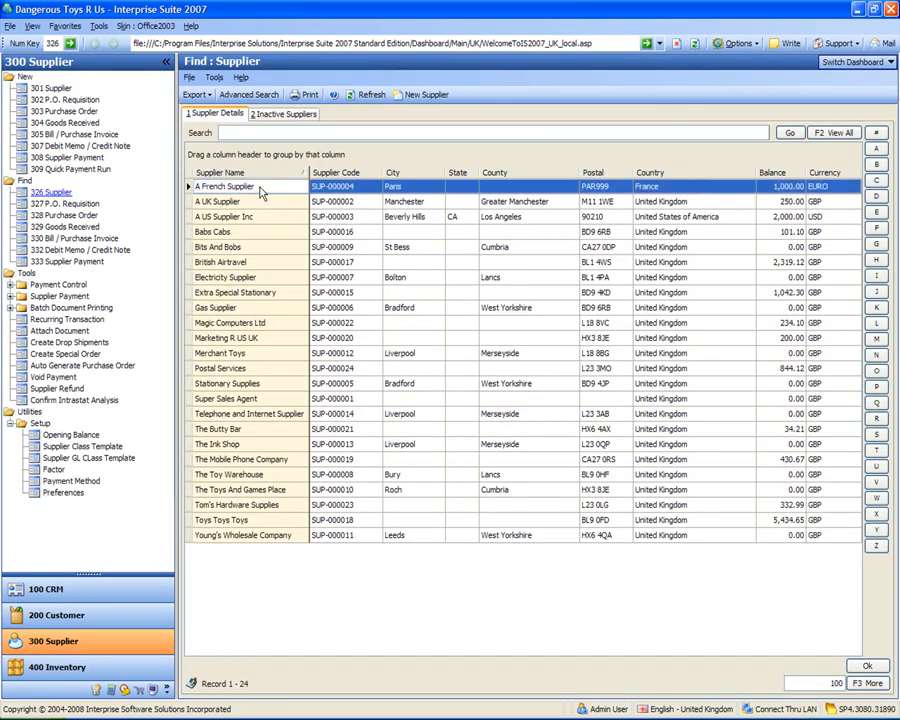
left_click(345, 190)
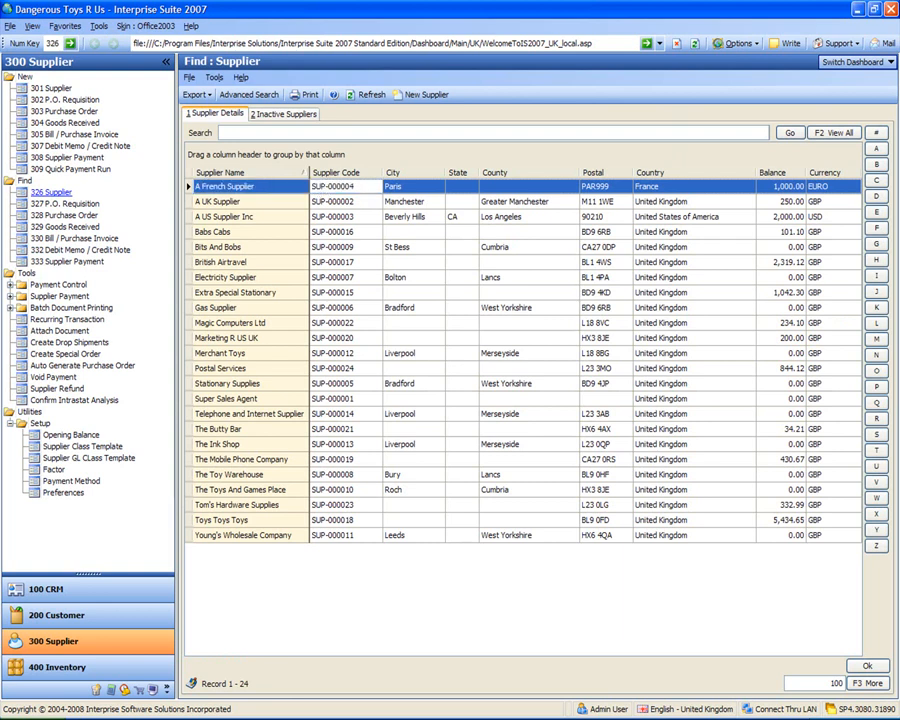
key("alt+Tab")
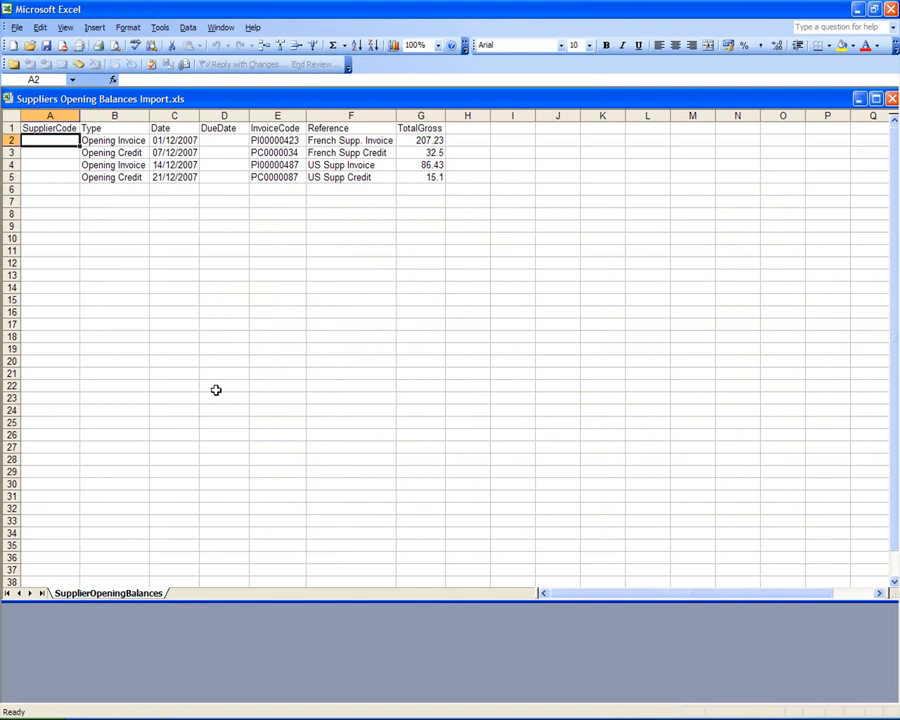
- Enter supplier code SUP-000004 in cells A2 and A3 for the French supplier lines
type("SUP-000004")
key("Return")
type("SUP-000004")
key("Tab")
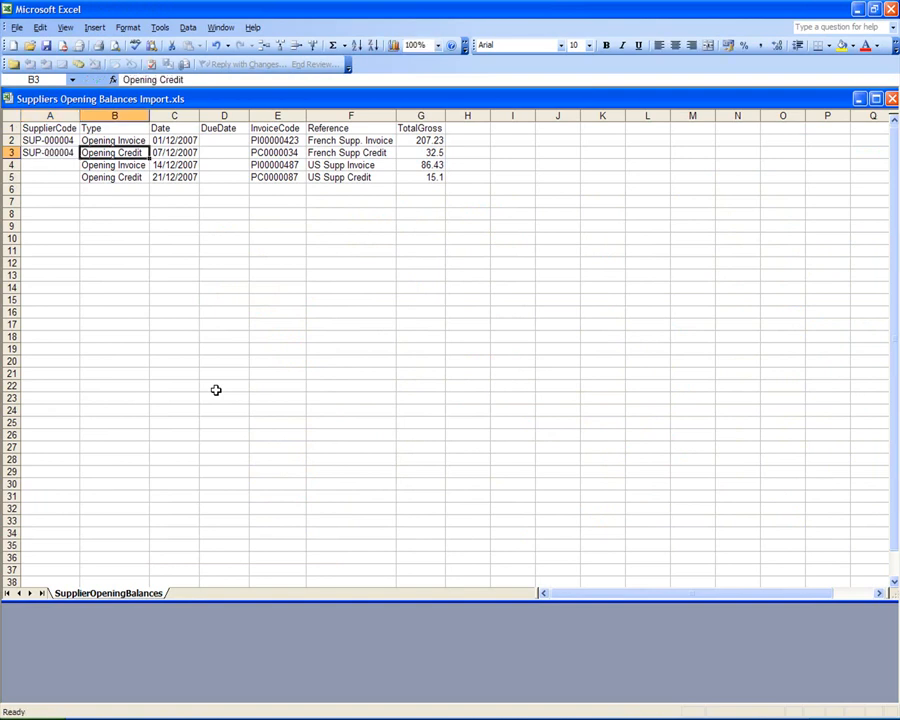
key("Down")
key("Left")
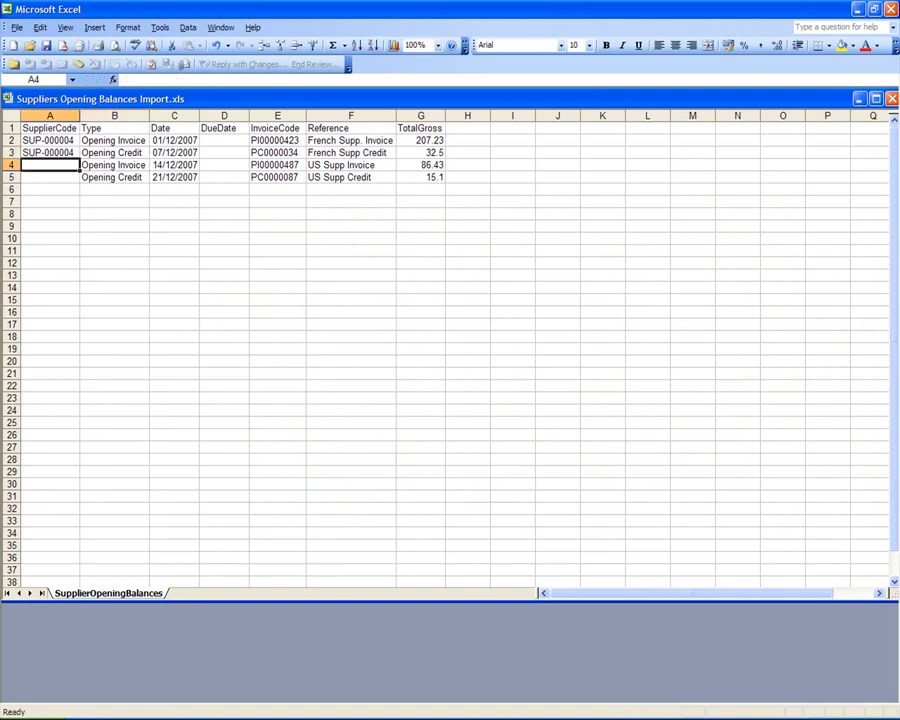
- Look up A US Supplier Inc's code, enter SUP-000003 in A4 and A5, and save the sheet
key("alt+Tab")
left_click(245, 217)
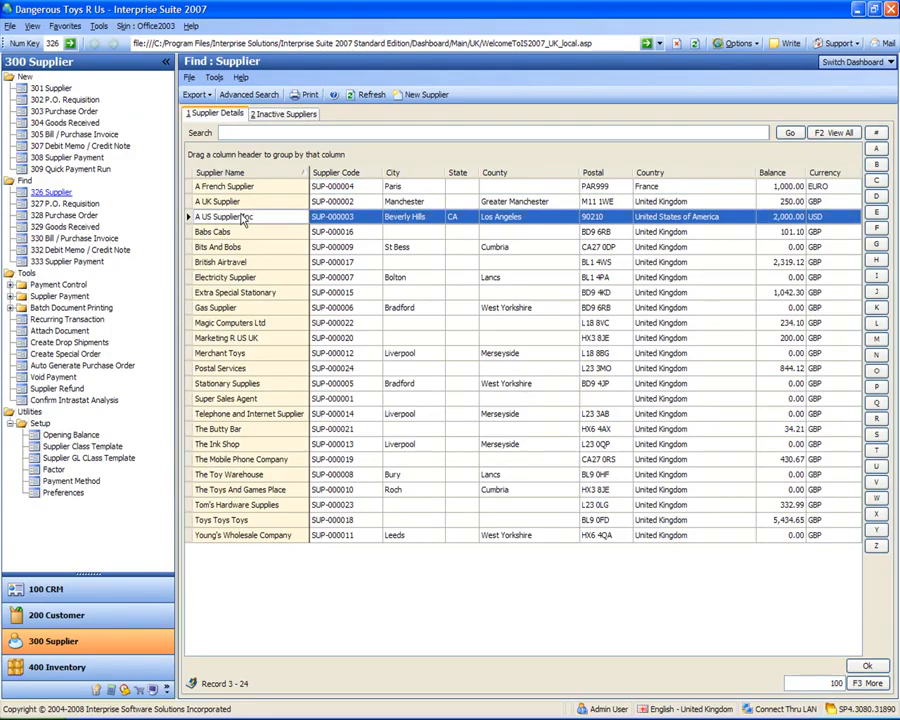
key("alt+Tab")
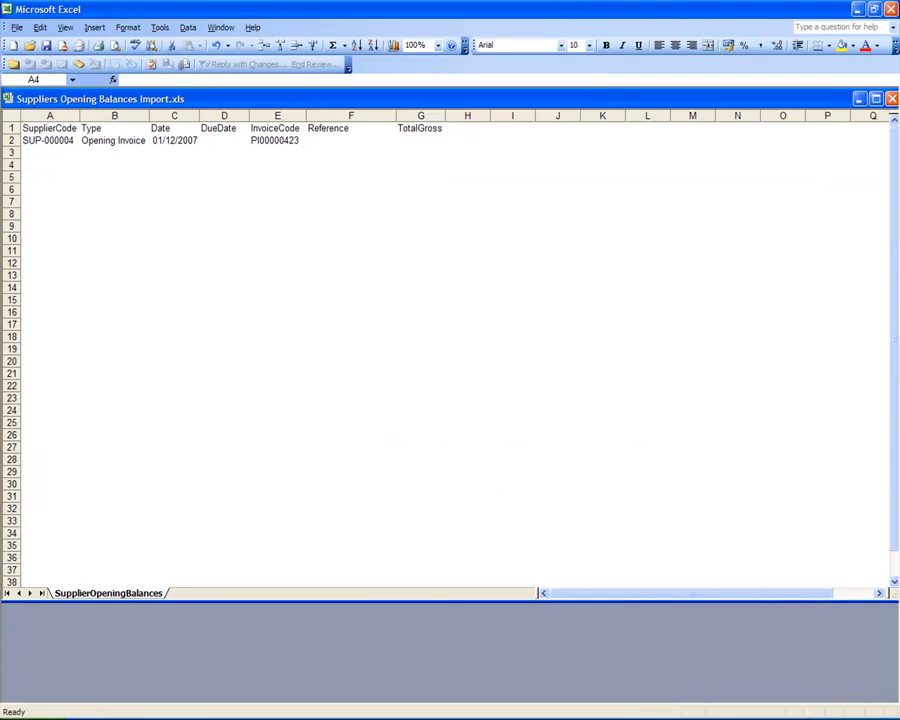
type("SU")
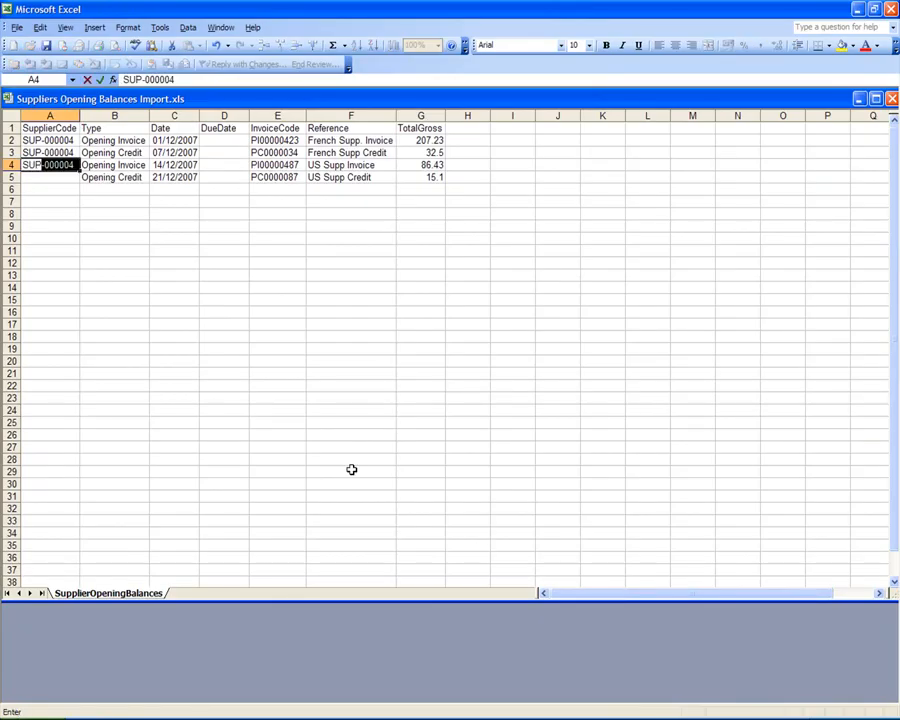
type("P-000003")
key("Return")
type("SUP-000003")
key("Return")
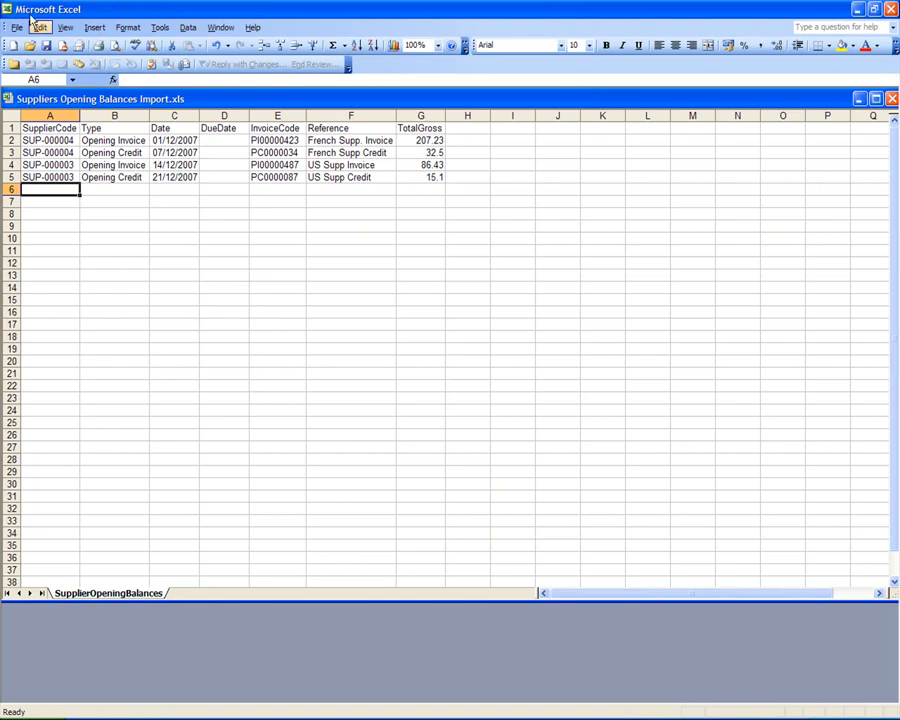
left_click(47, 47)
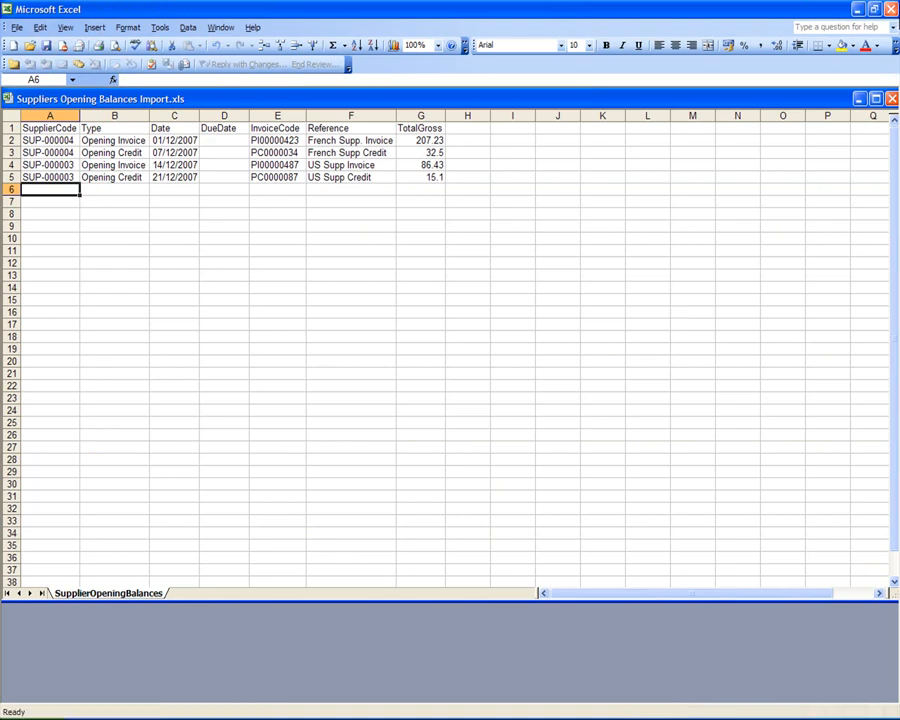
- Close Excel and launch the Import Wizard from the System Manager area
left_click(891, 9)
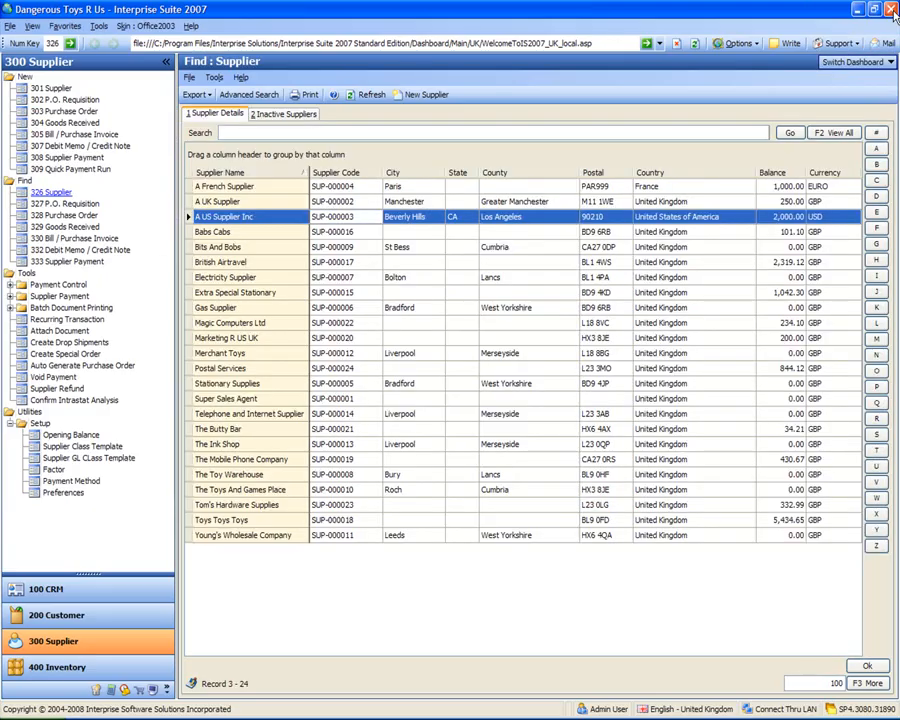
left_click(508, 370)
left_click(293, 279)
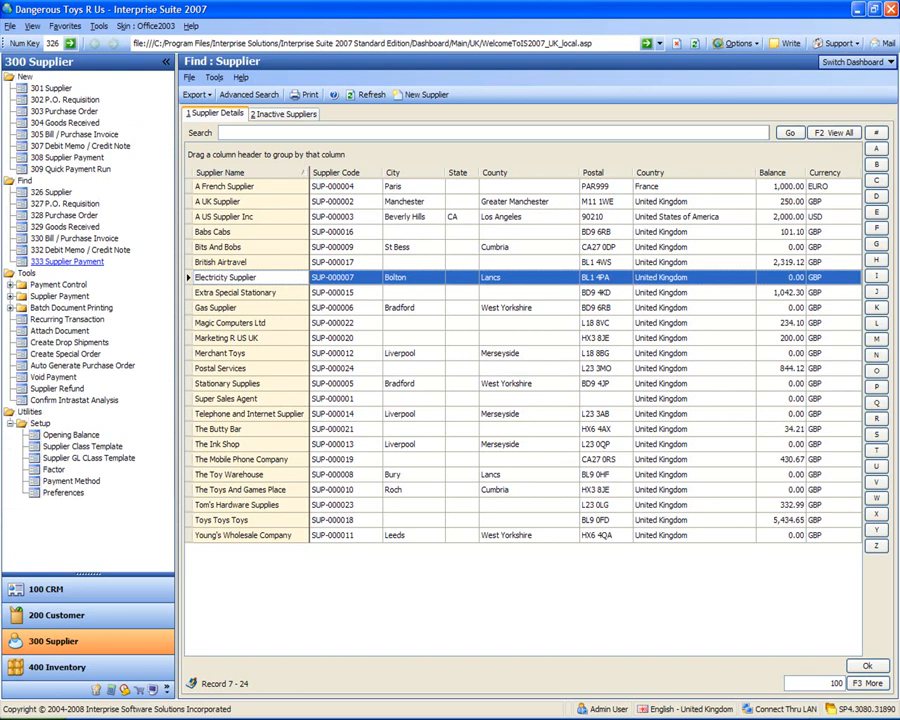
left_click(152, 689)
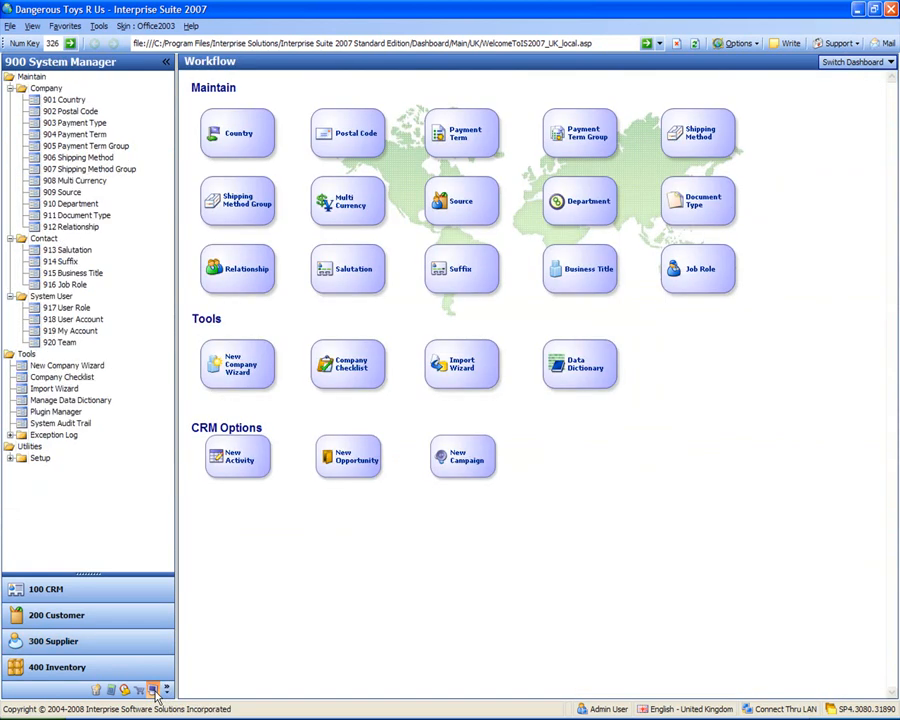
left_click(464, 376)
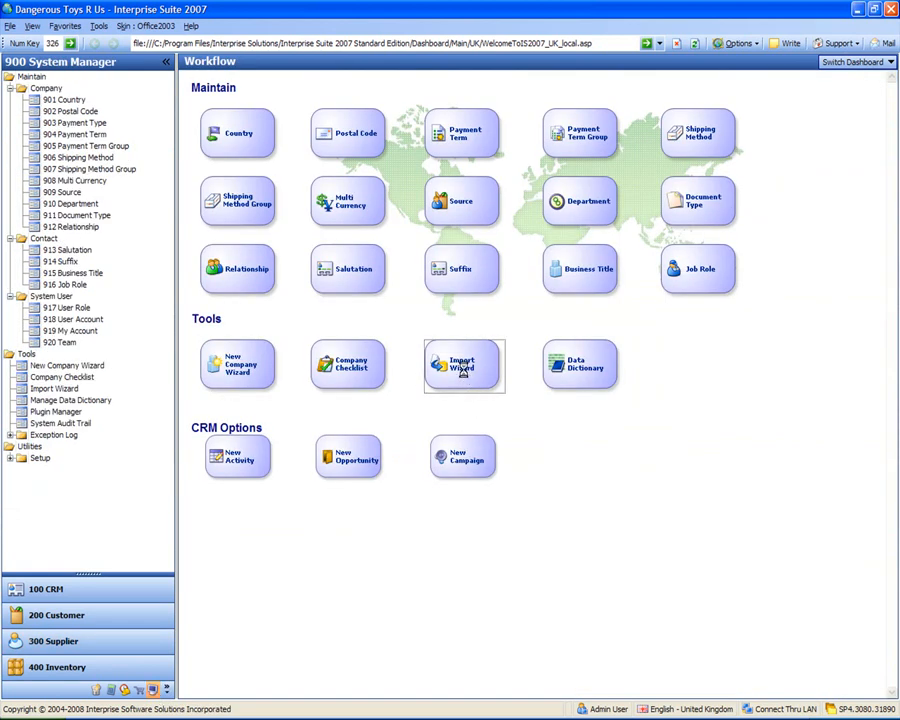
- Set the import table to Supplier with Suppliers Opening Balances Import.xls as the source file
left_click(639, 557)
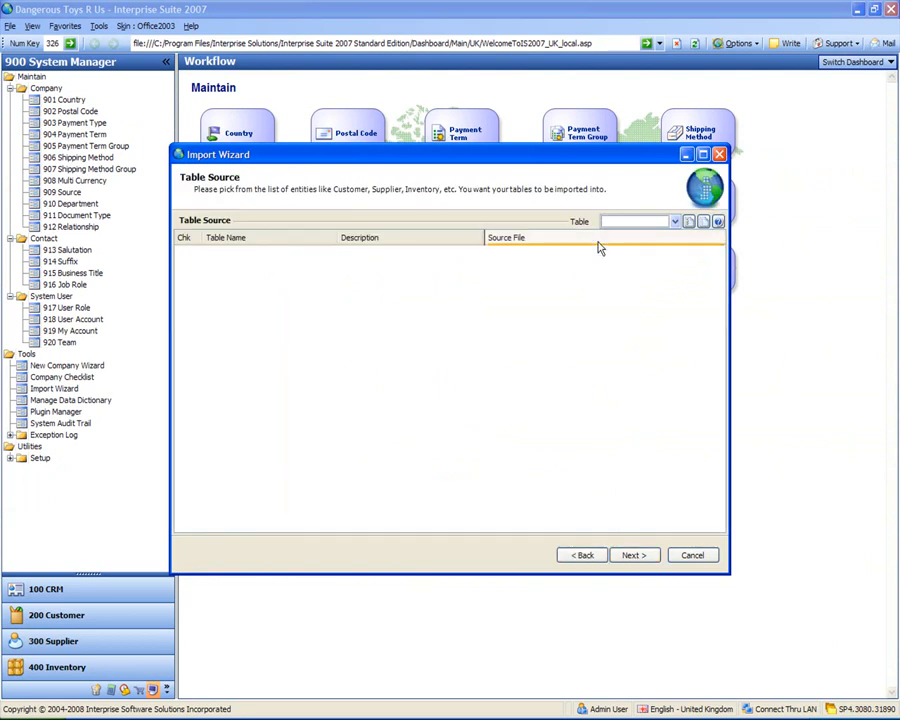
left_click(675, 221)
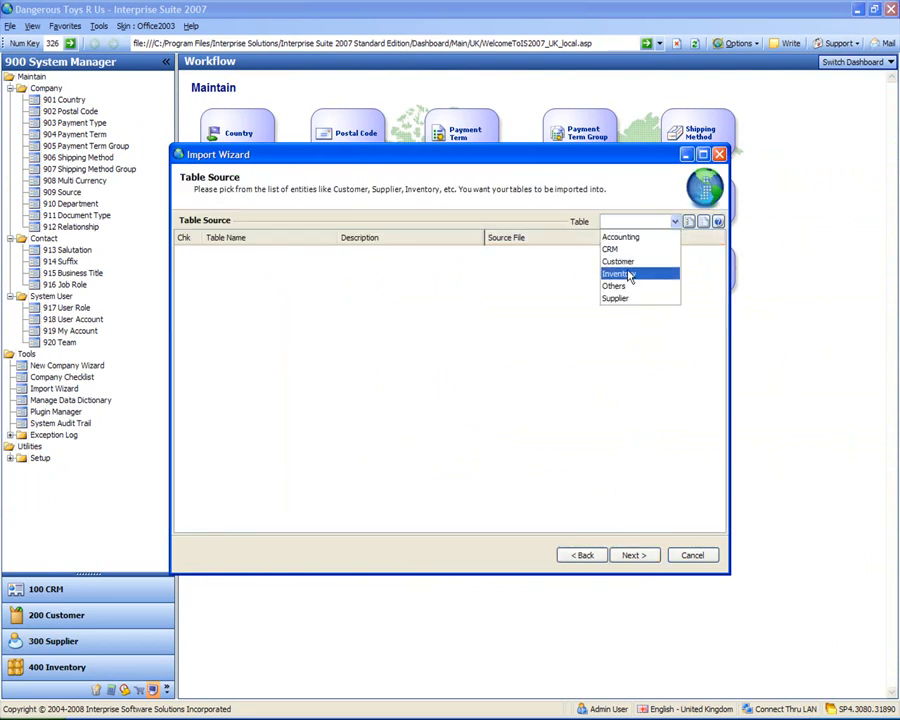
left_click(627, 303)
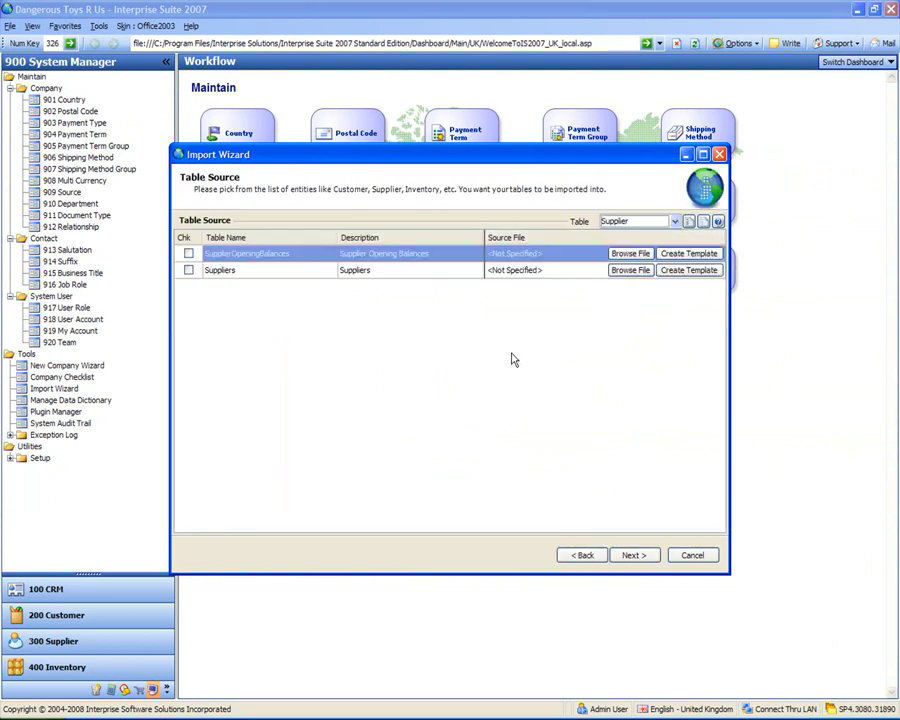
left_click(622, 256)
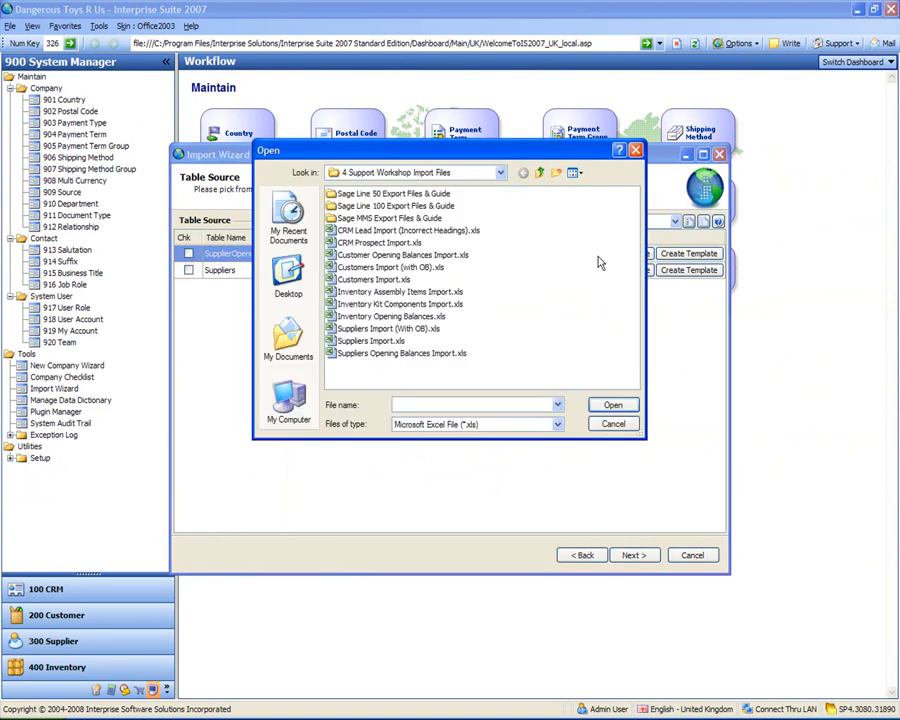
double_click(390, 353)
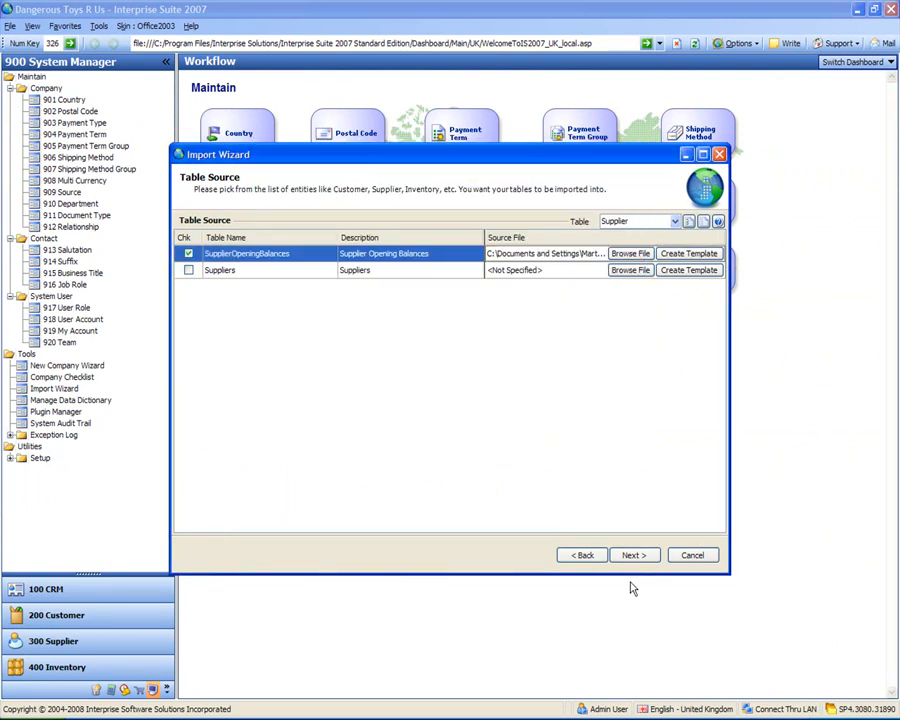
- Run the opening balances import and finish the wizard
left_click(631, 556)
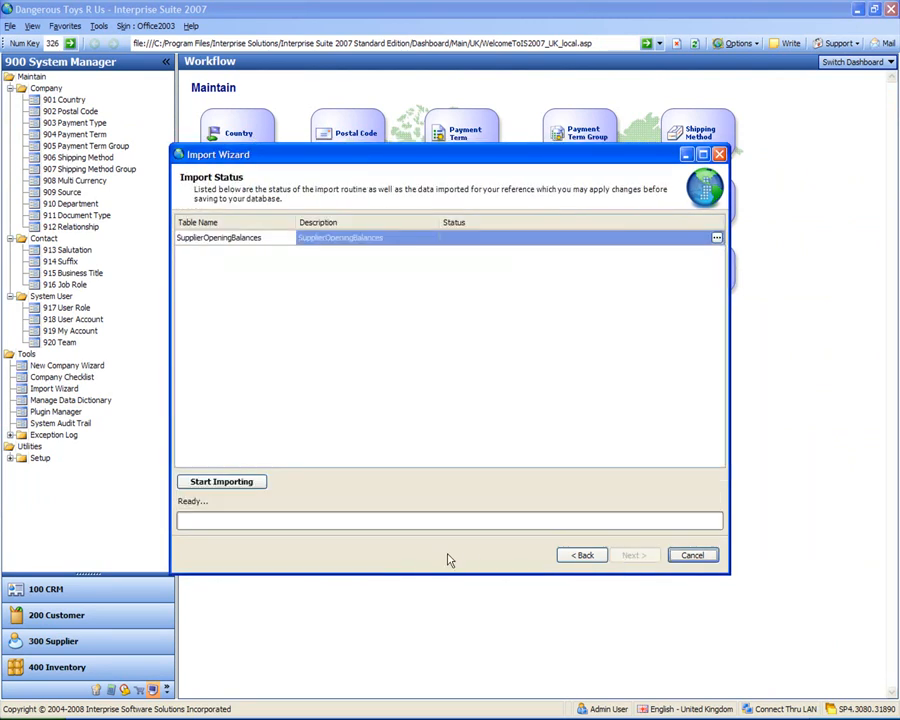
left_click(237, 479)
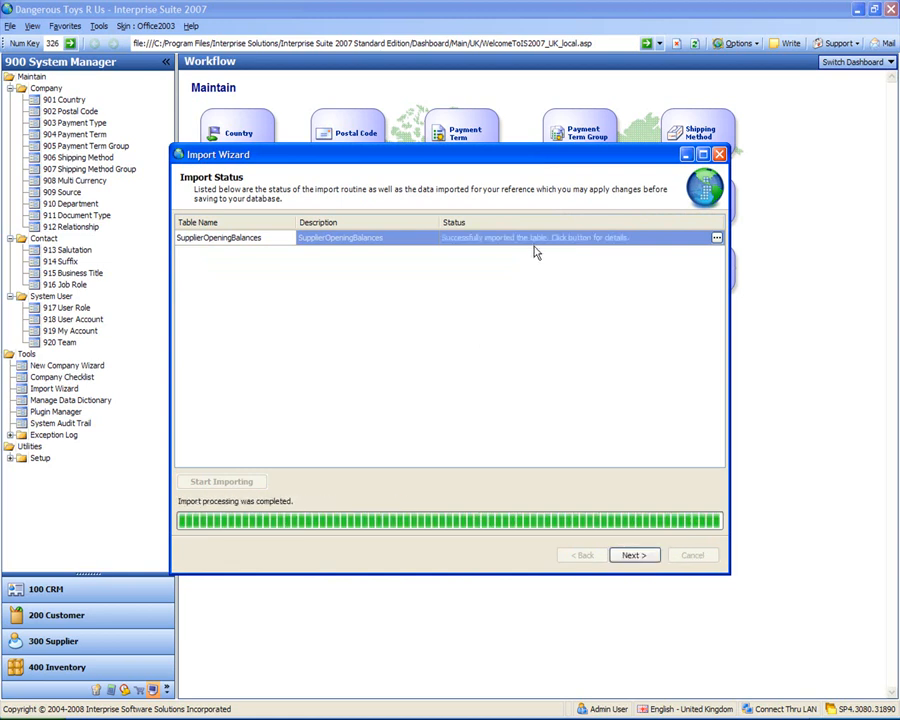
left_click(630, 555)
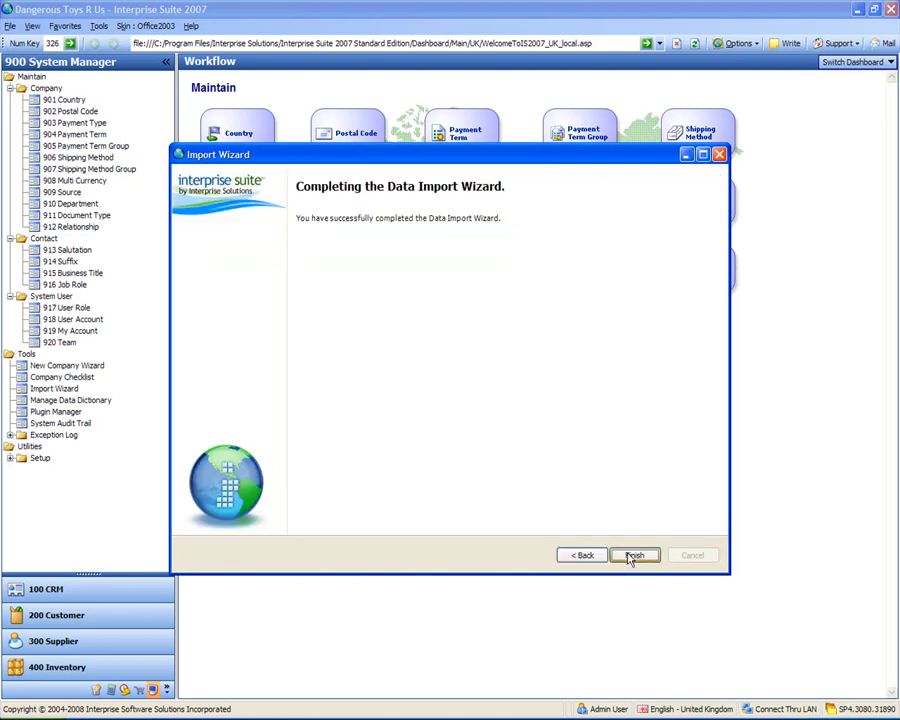
left_click(633, 556)
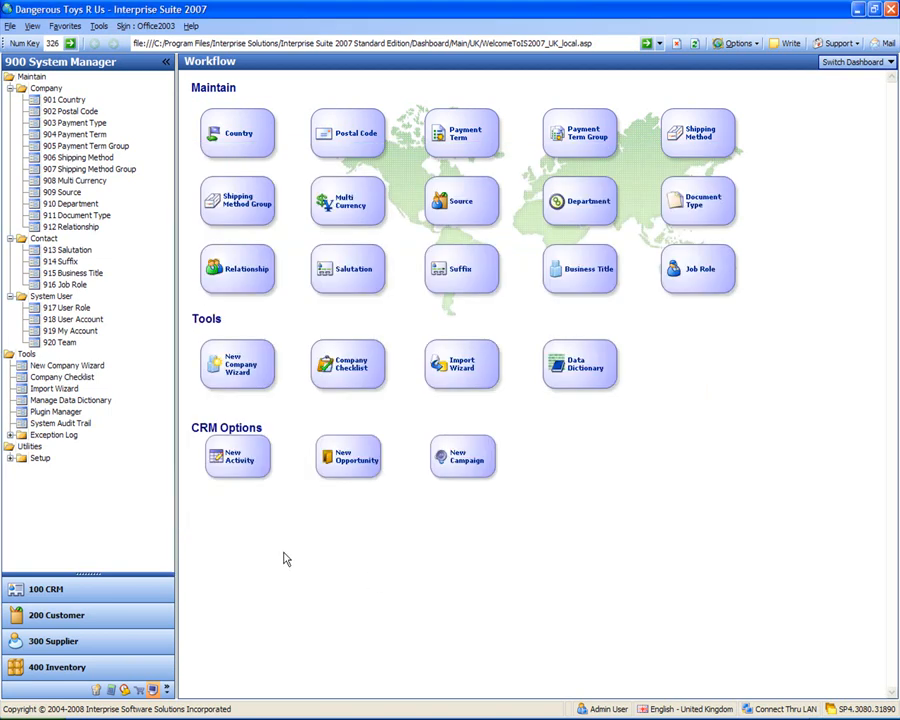
left_click(117, 637)
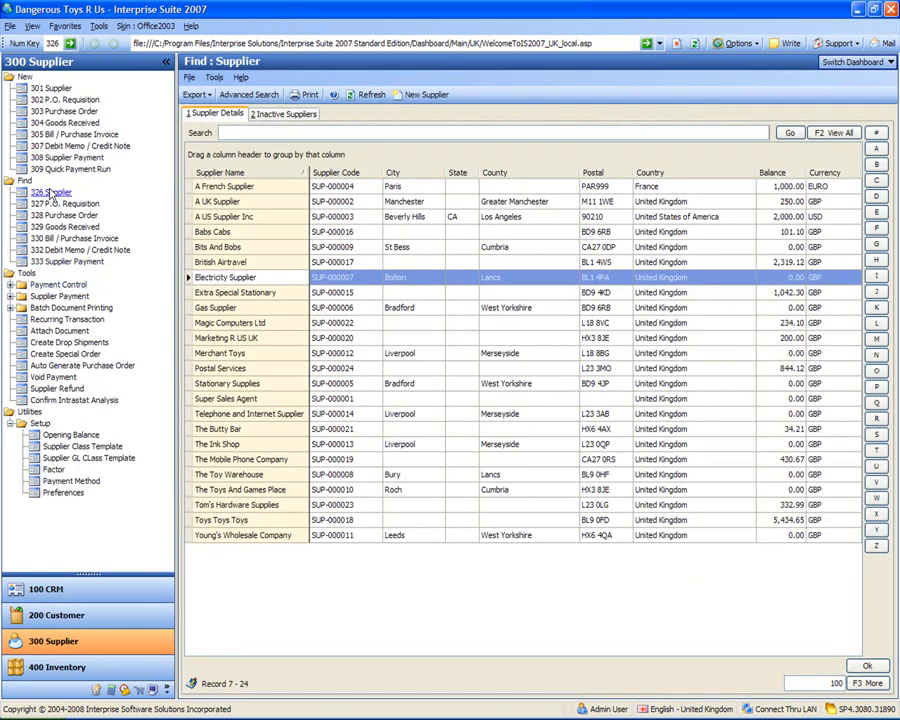
- Reload Find: Supplier and check balances of 1,174.73 EURO and 2,071.33 USD
left_click(48, 190)
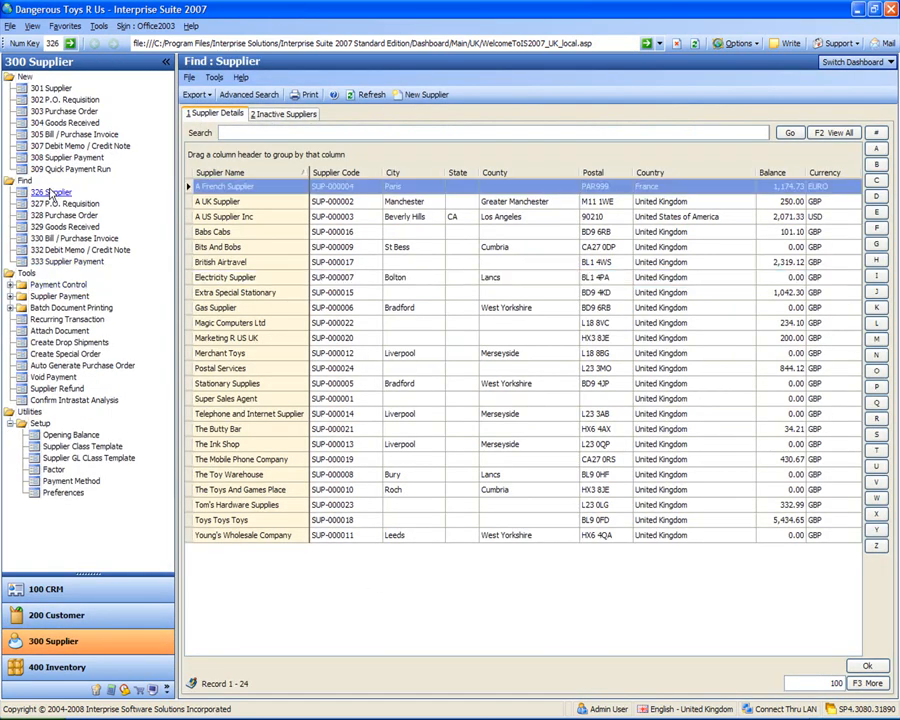
left_click(284, 414)
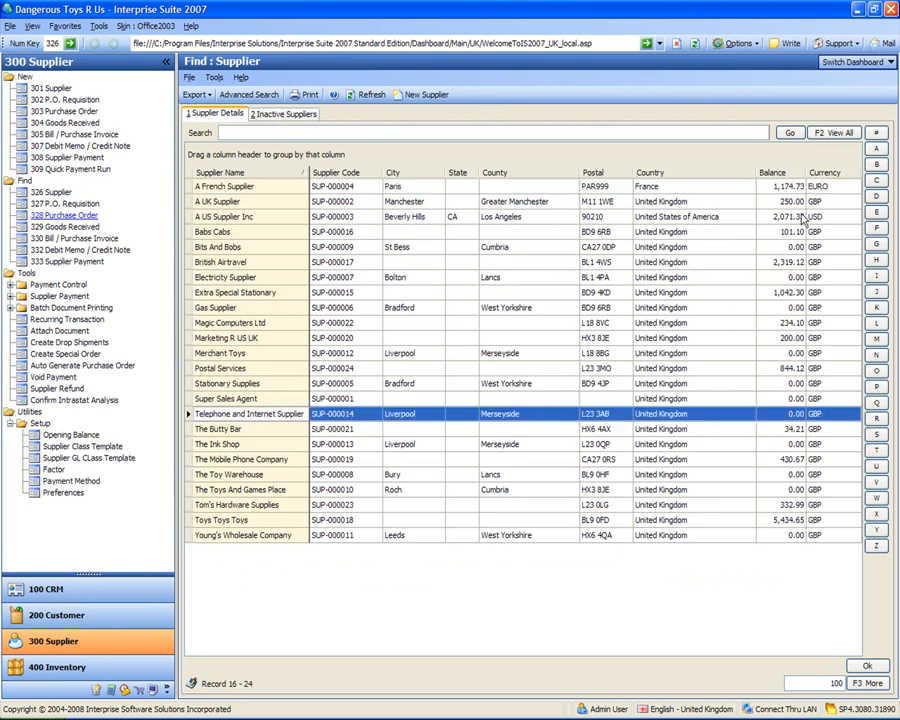
left_click(790, 187)
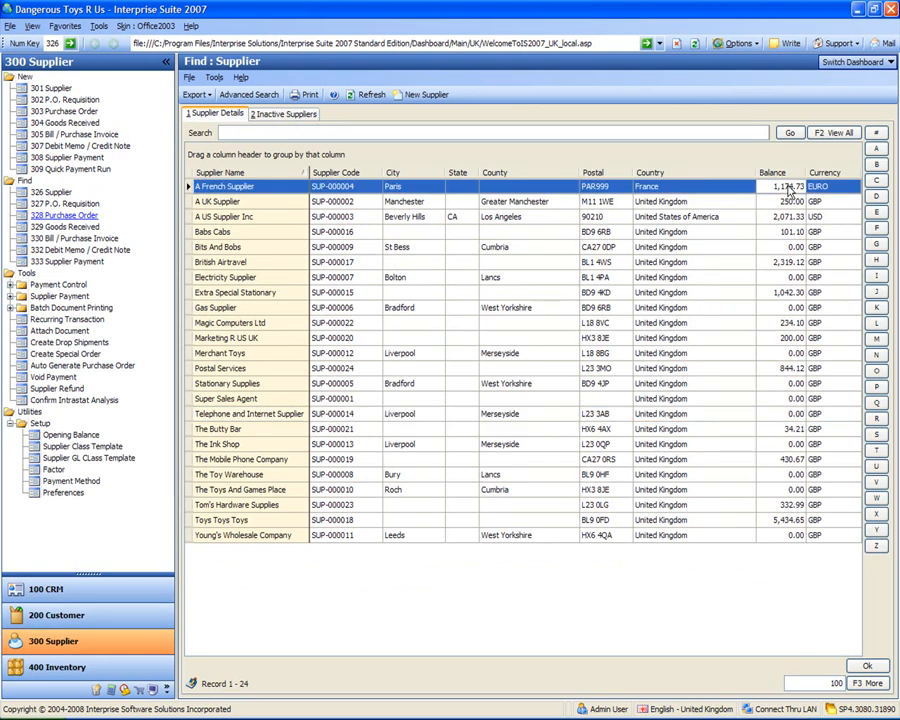
left_click(795, 216)
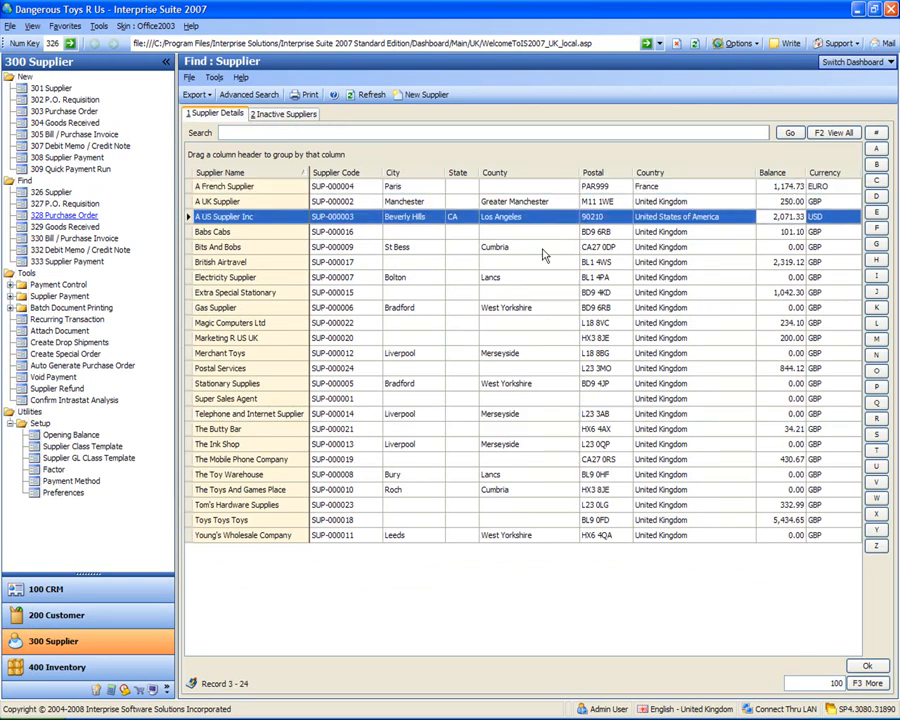